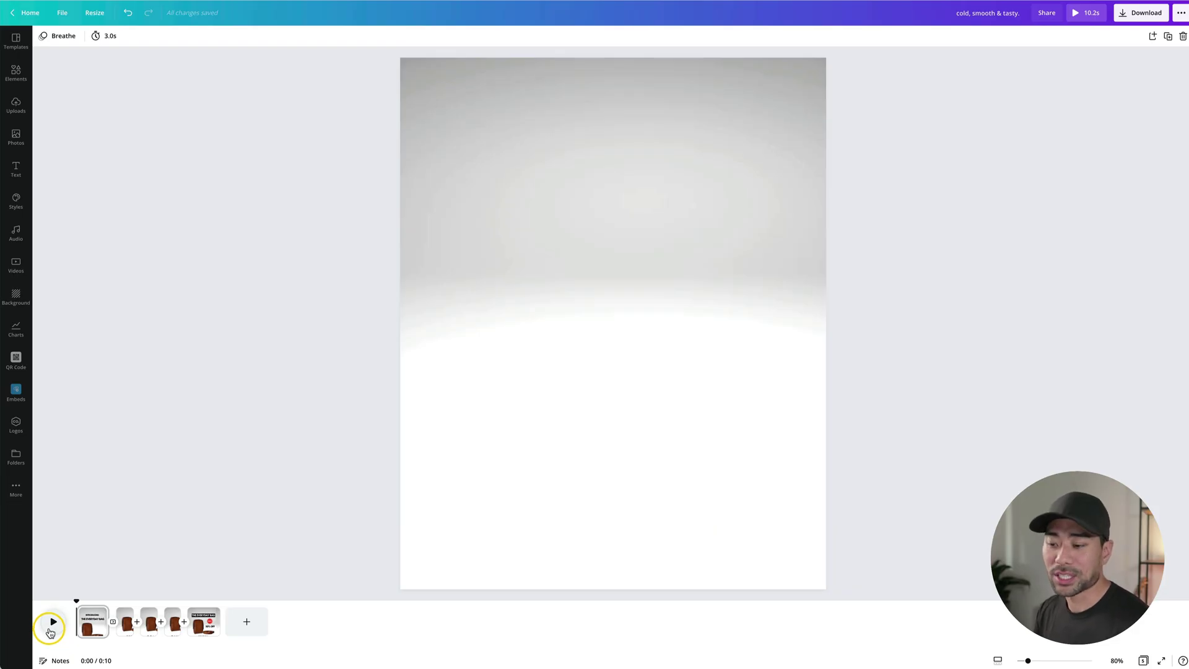
Preview the finished bag ad so page one animates in the headline and leather bag.
click(50, 630)
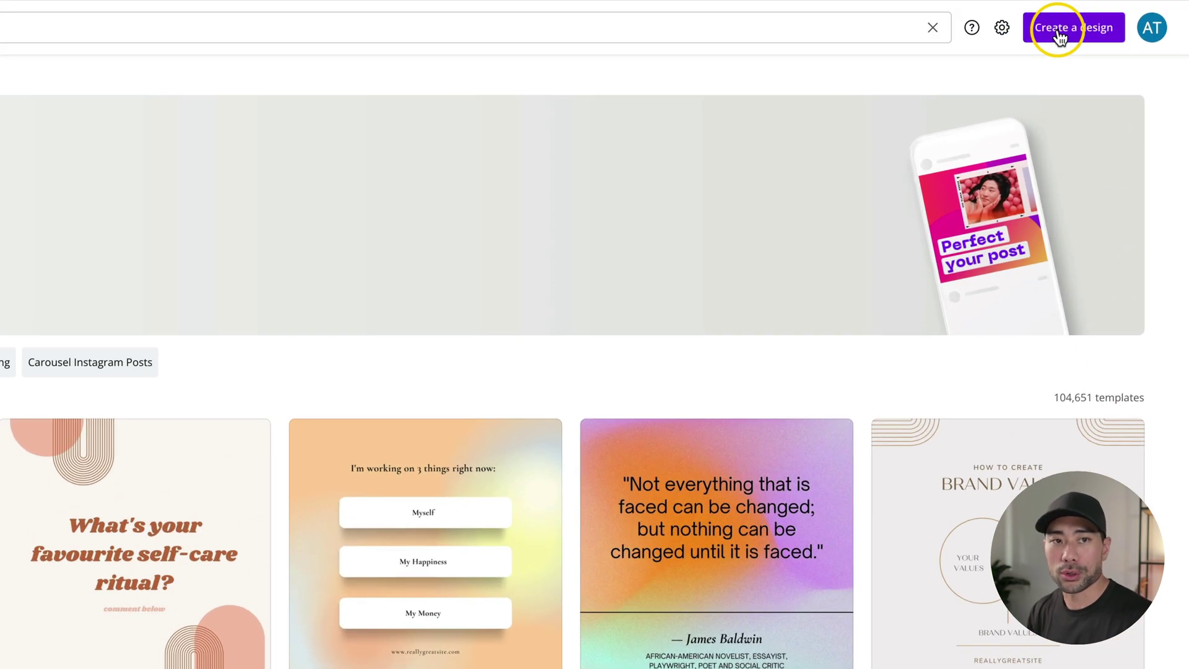
Bring up the Create a design list of new design types.
click(1059, 34)
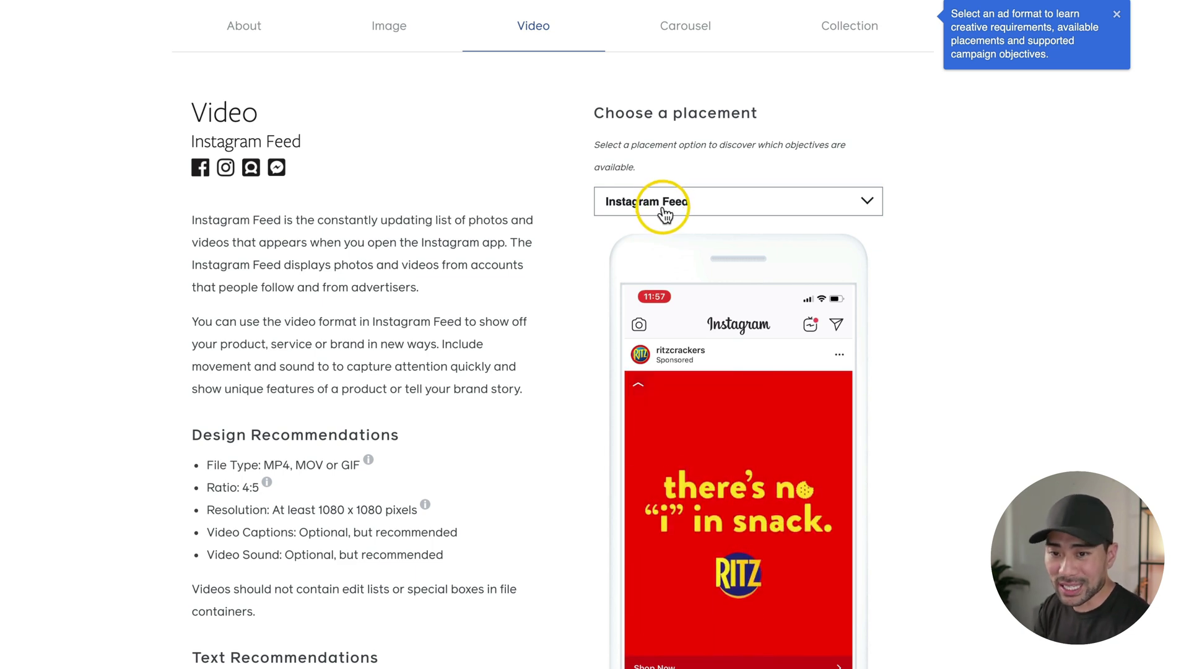
click(666, 215)
scroll(684, 458, down, 1)
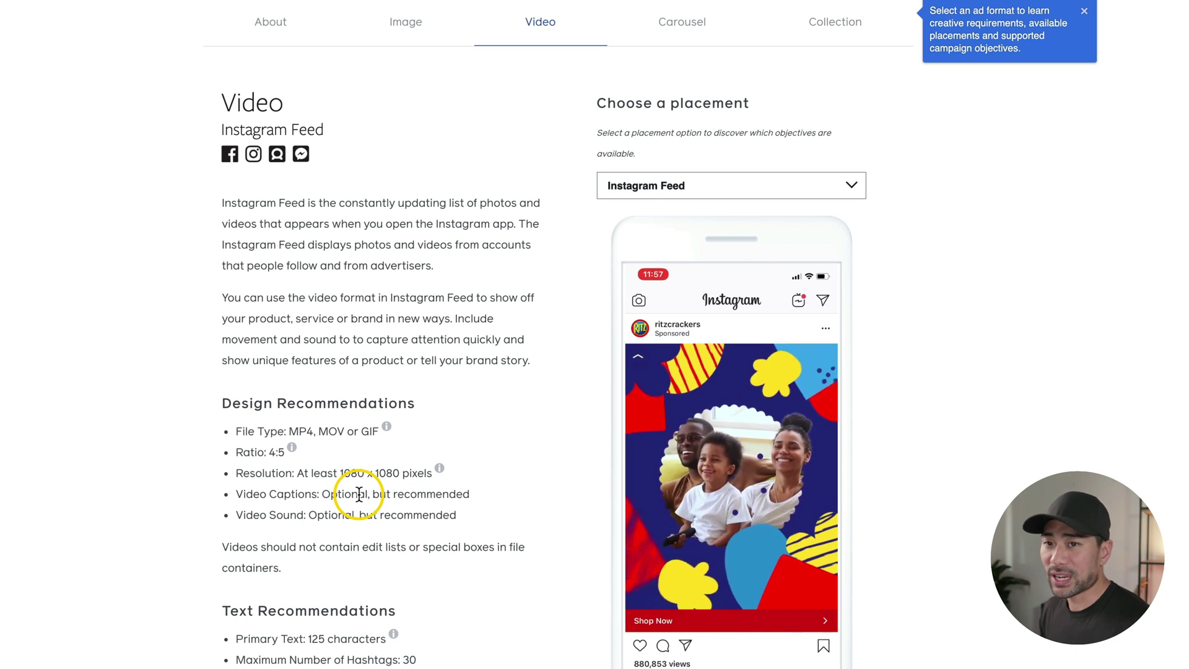
drag(296, 472, 325, 469)
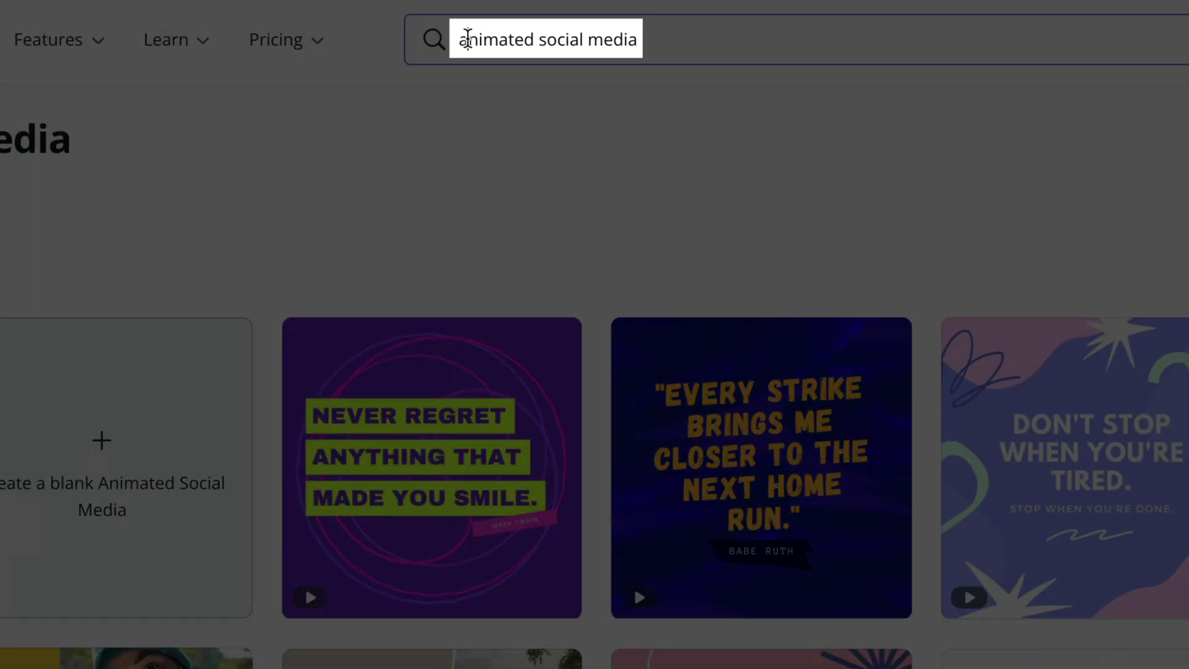
Set the template's first page duration to 14.0s.
click(465, 39)
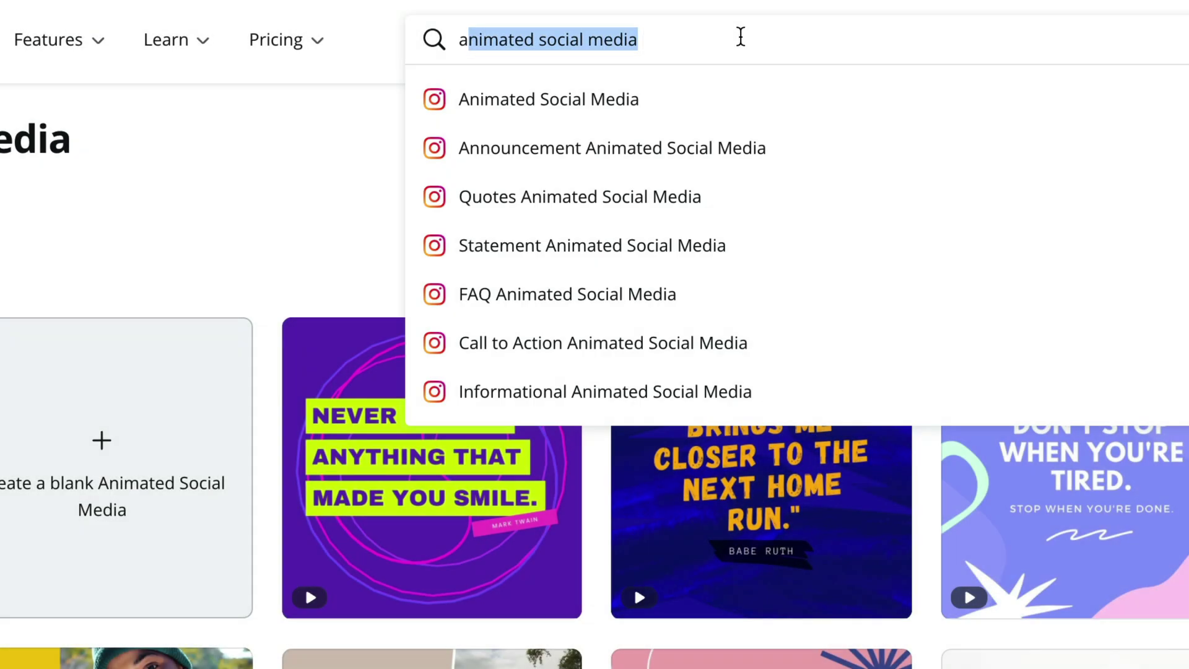
click(247, 218)
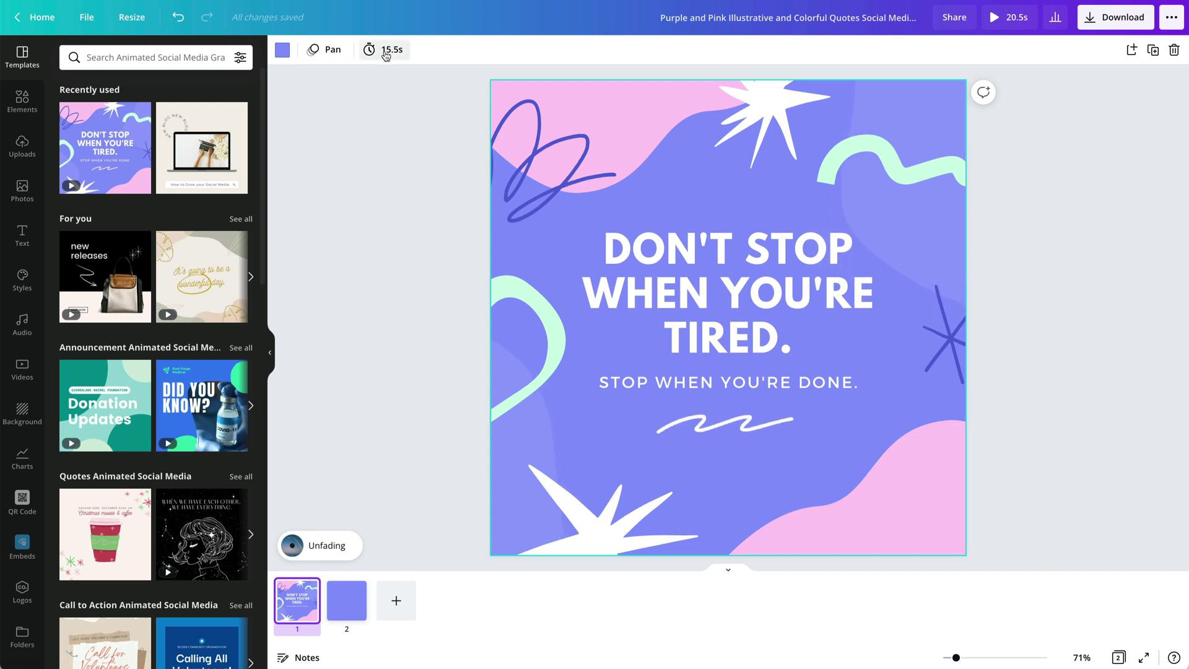
click(385, 51)
drag(462, 94, 458, 93)
click(425, 266)
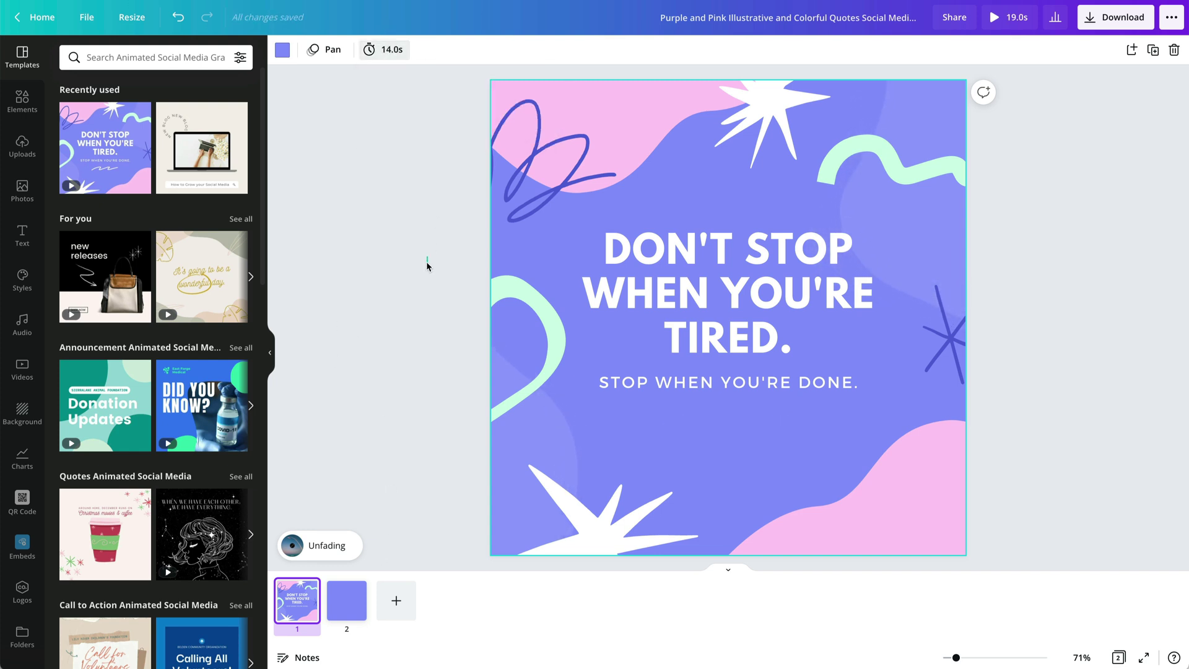
Try lengthening page 1 to about 7.5s, undo it, and show transitions between pages 1 and 2.
right_click(303, 601)
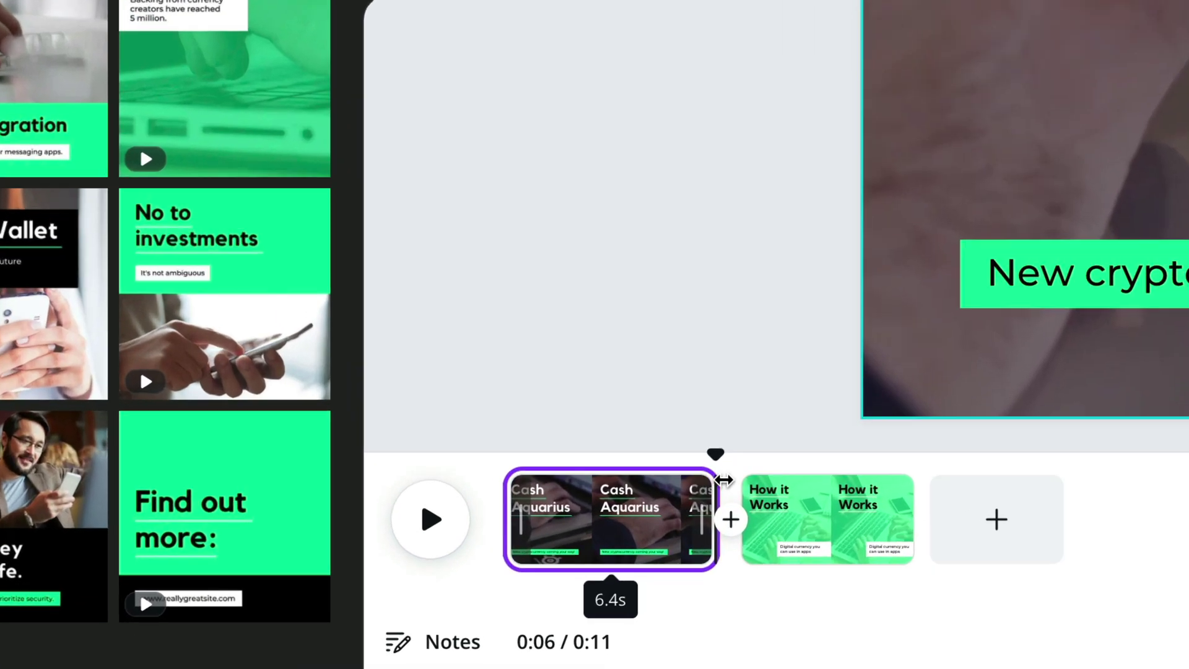
drag(723, 480, 757, 489)
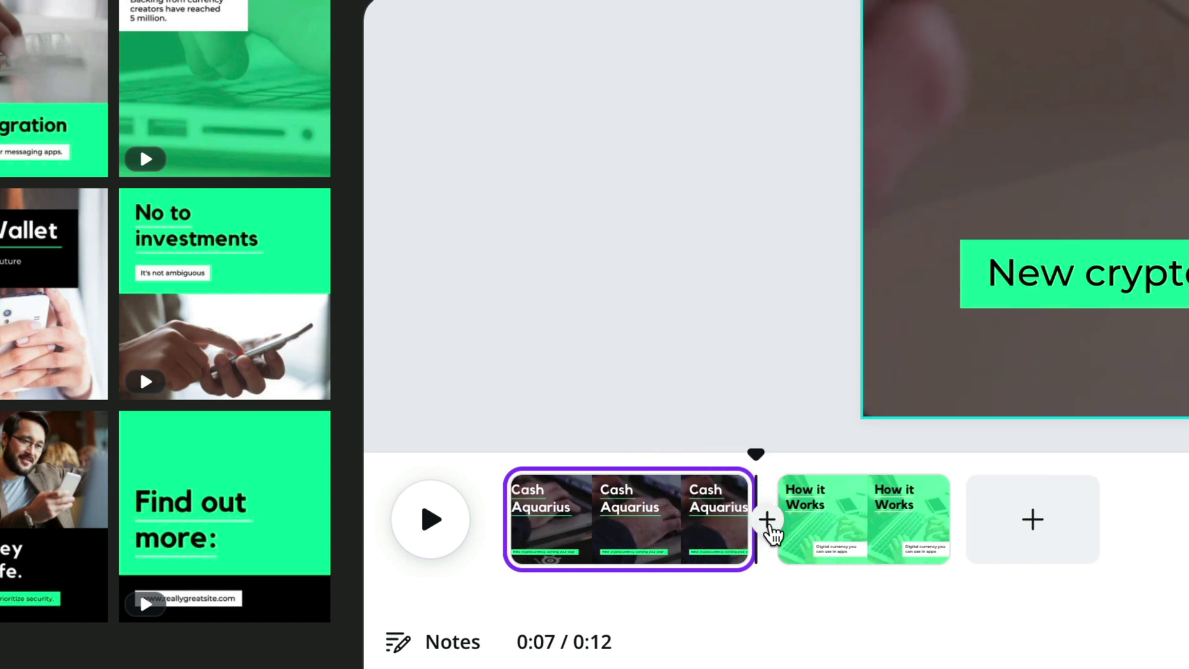
key(ctrl+z)
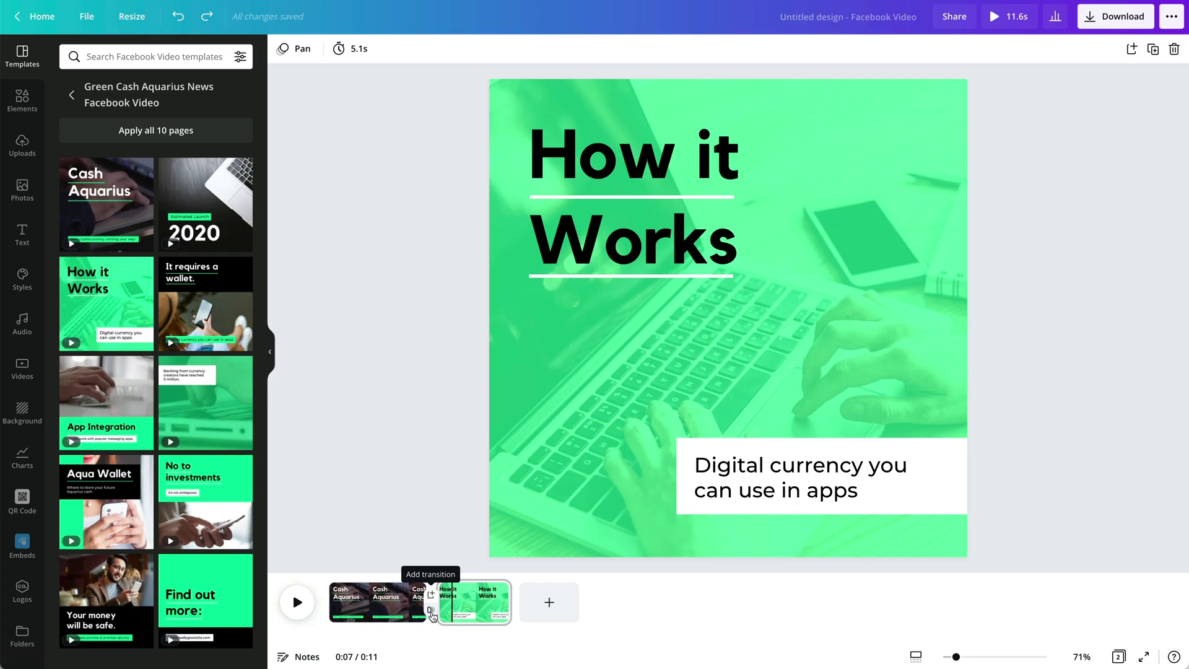
click(731, 536)
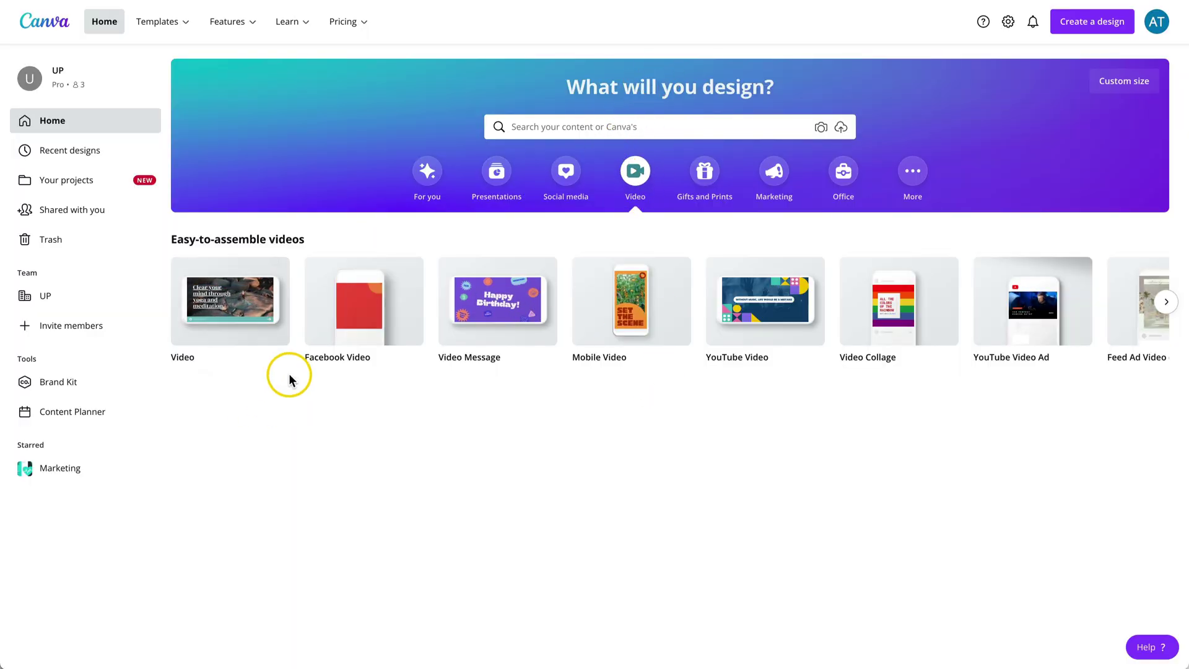
Scroll through the home page's Video carousel to browse the video design formats.
mouse_move(681, 310)
scroll(683, 320, right, 1)
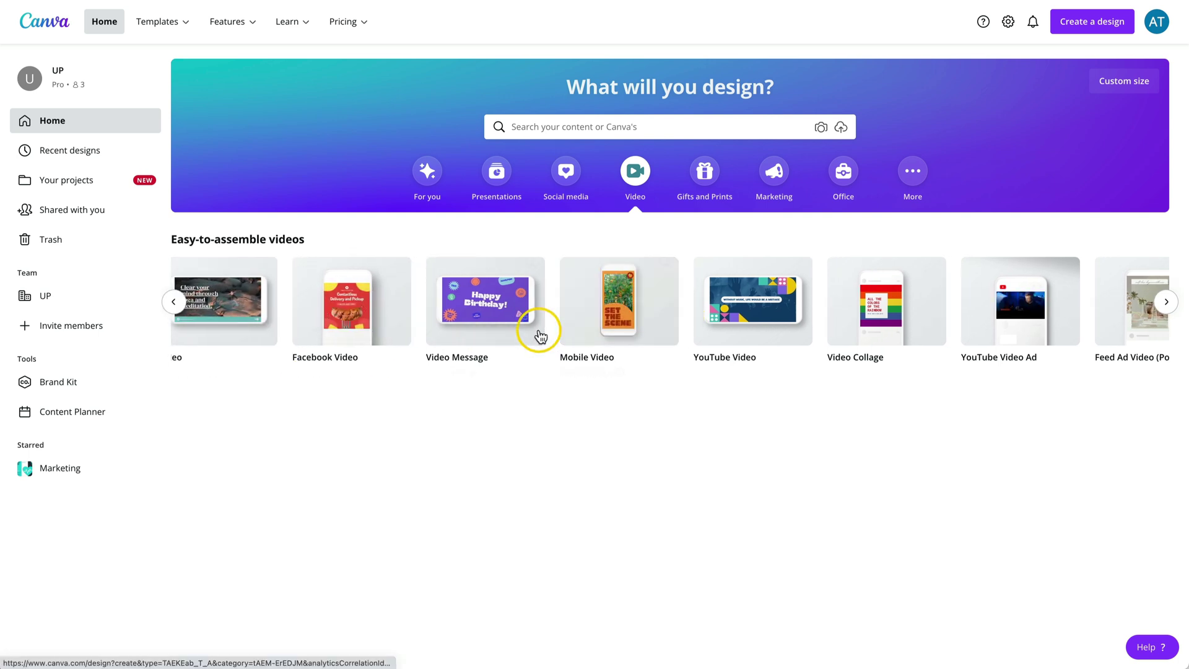
mouse_move(348, 337)
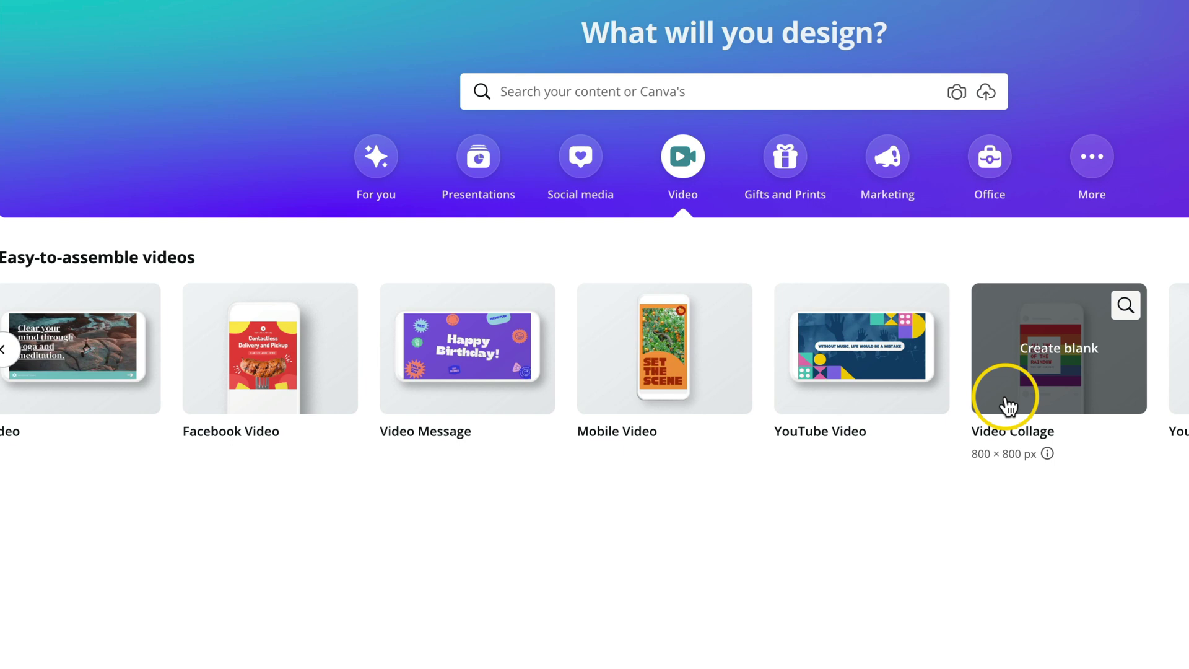
scroll(1006, 406, right, 10)
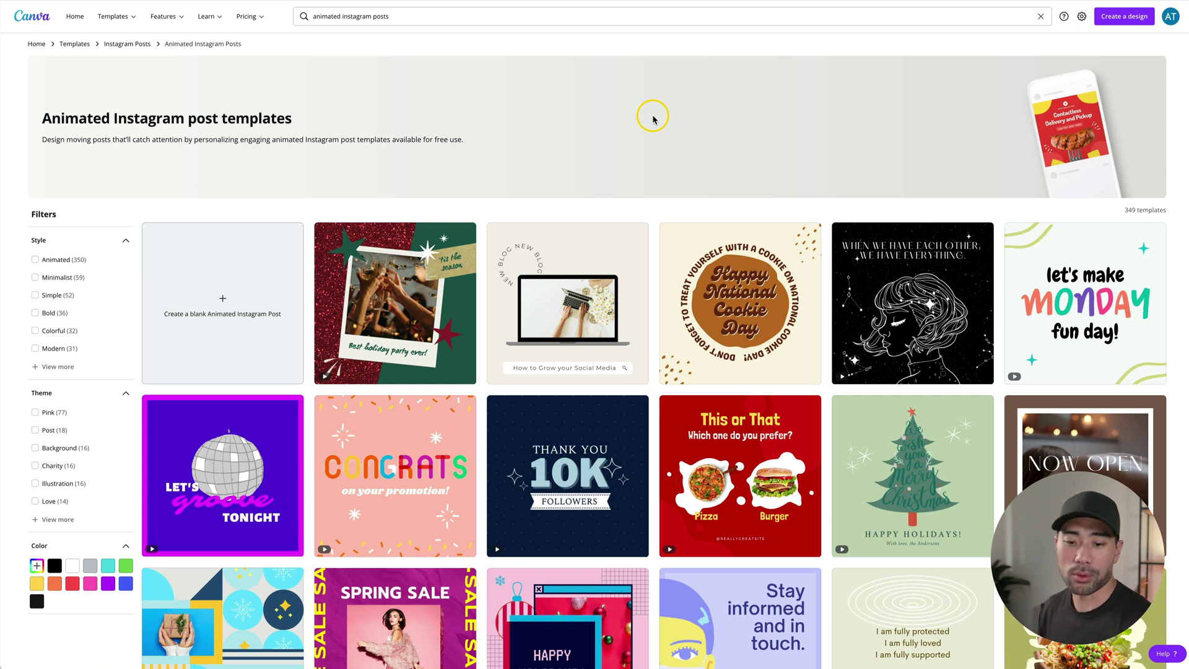
Start a blank Animated Instagram Post from the templates page.
scroll(653, 118, down, 1)
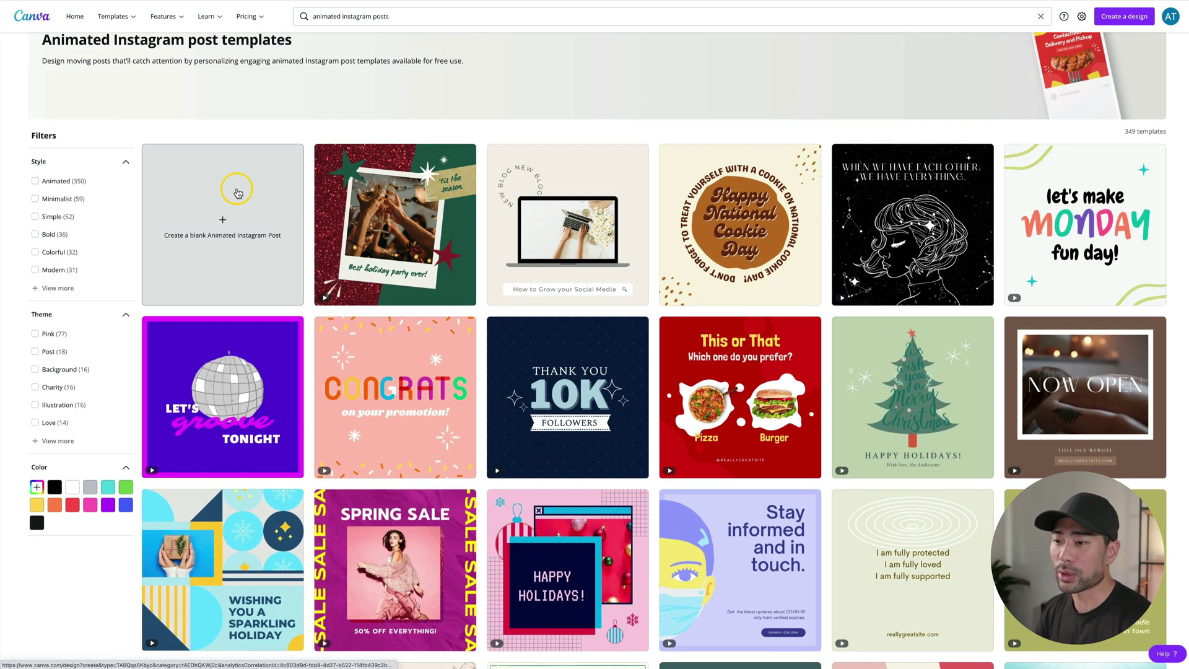
click(221, 226)
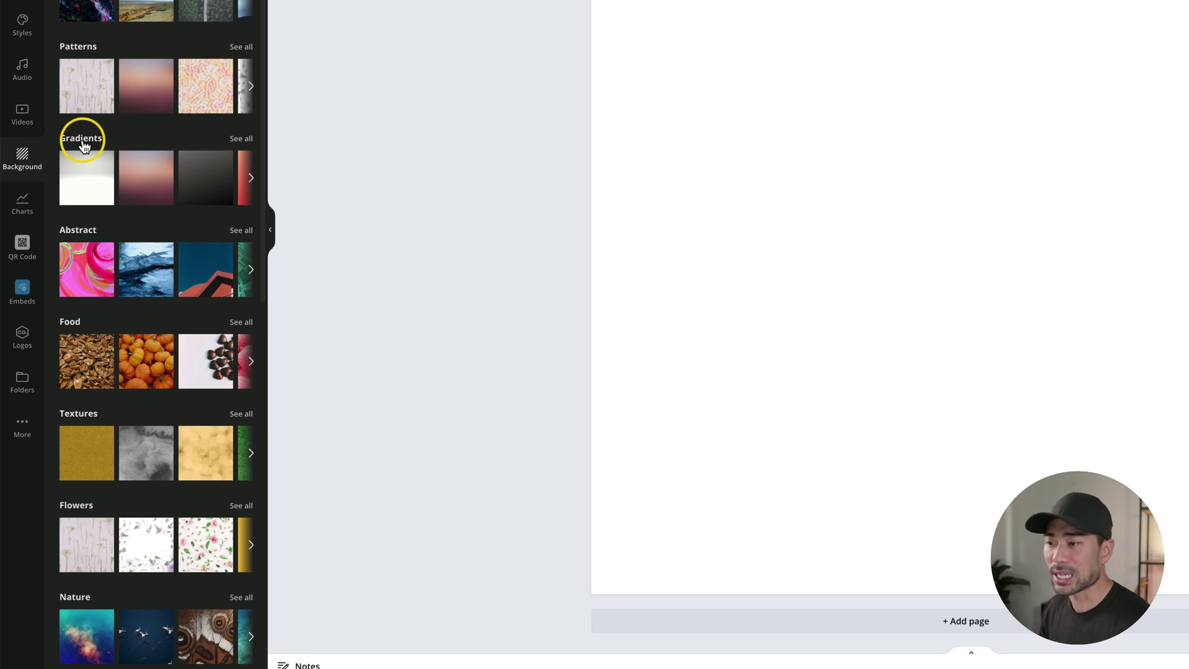
Apply the first grey-white gradient from the Gradients list as the page background.
click(85, 146)
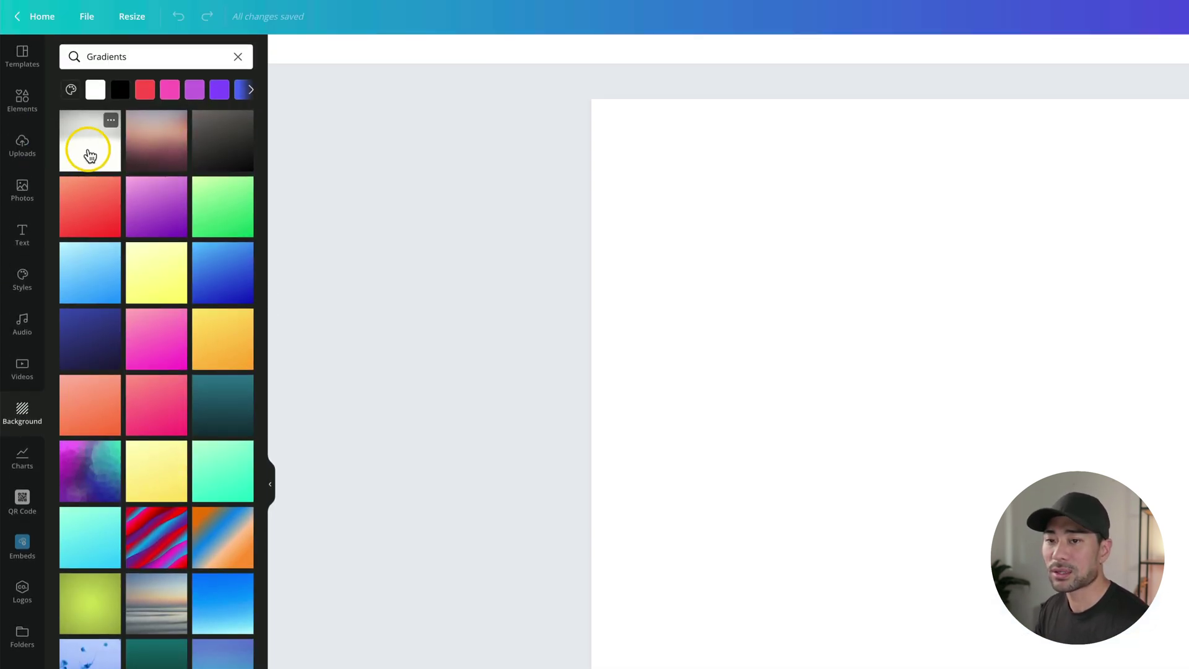
click(90, 154)
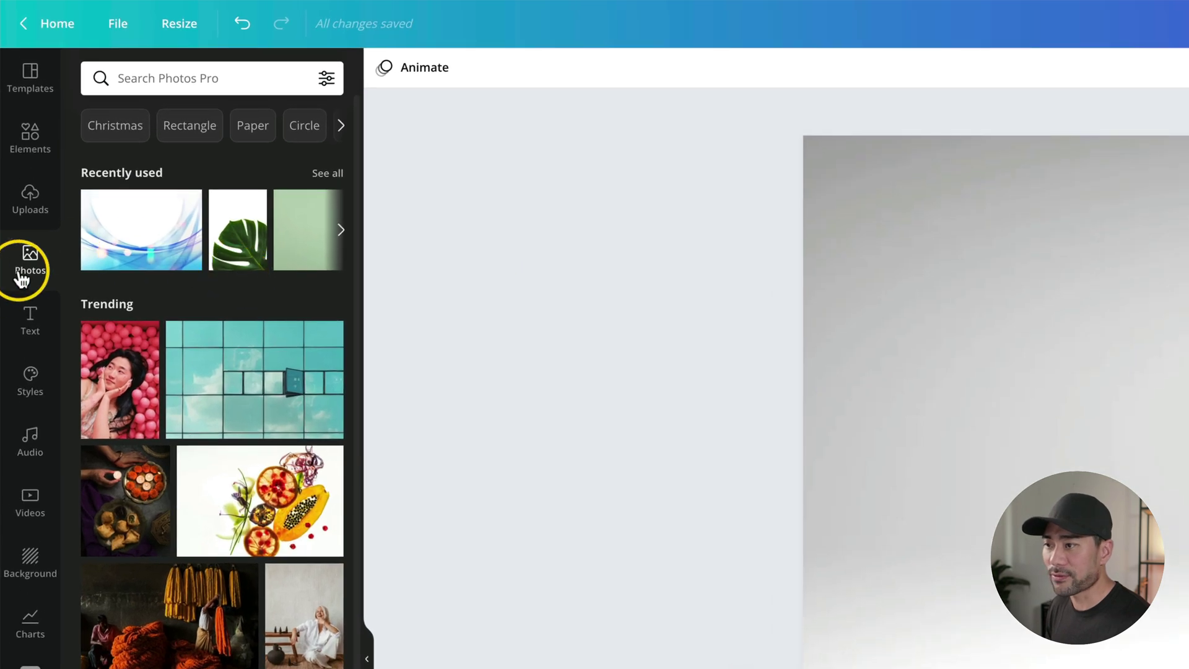
Search Photos for 'camera bag' and add the brown leather case photo to the page.
click(211, 81)
text(camera bag)
key(Return)
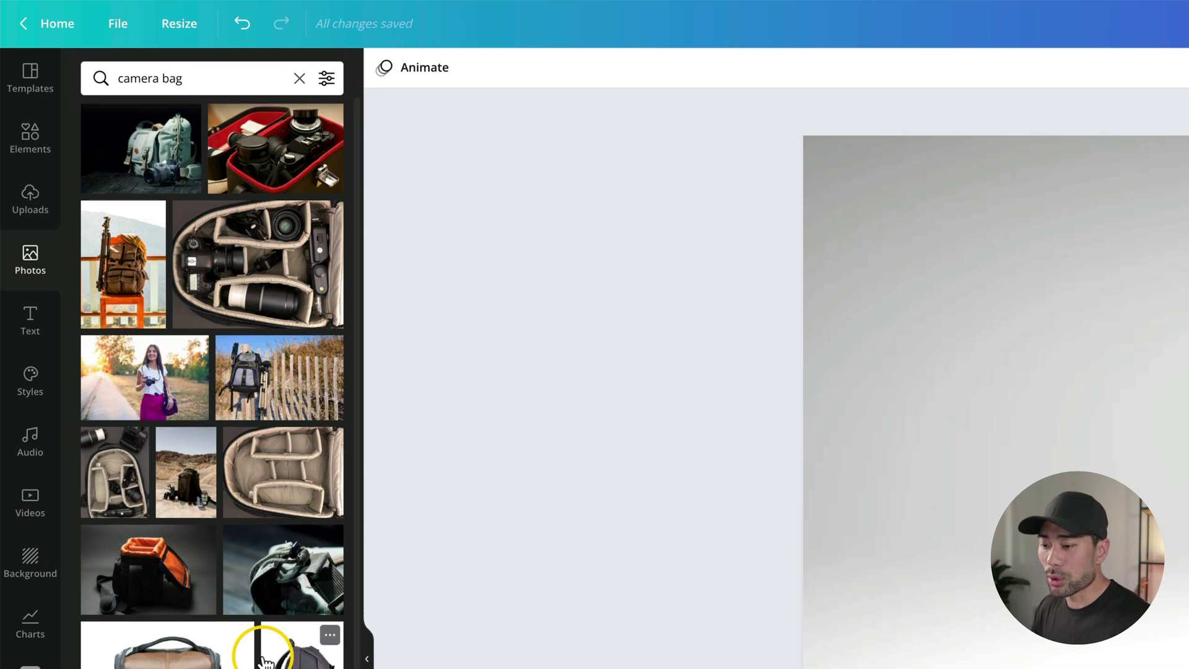
scroll(265, 661, down, 8)
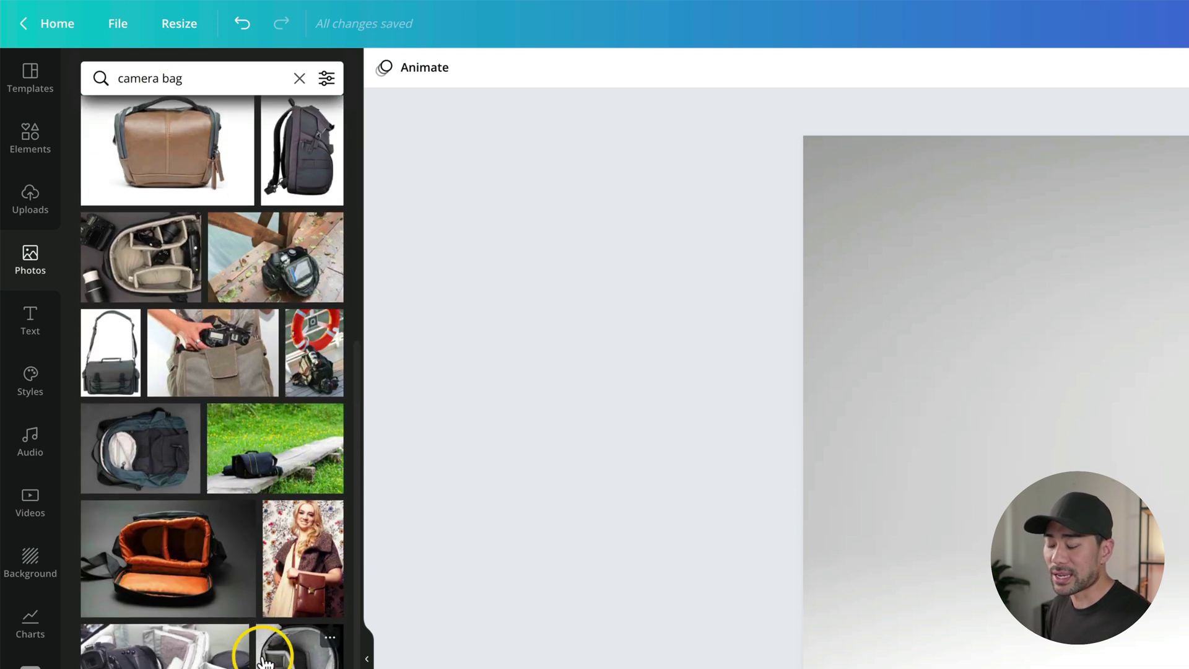
scroll(265, 661, down, 10)
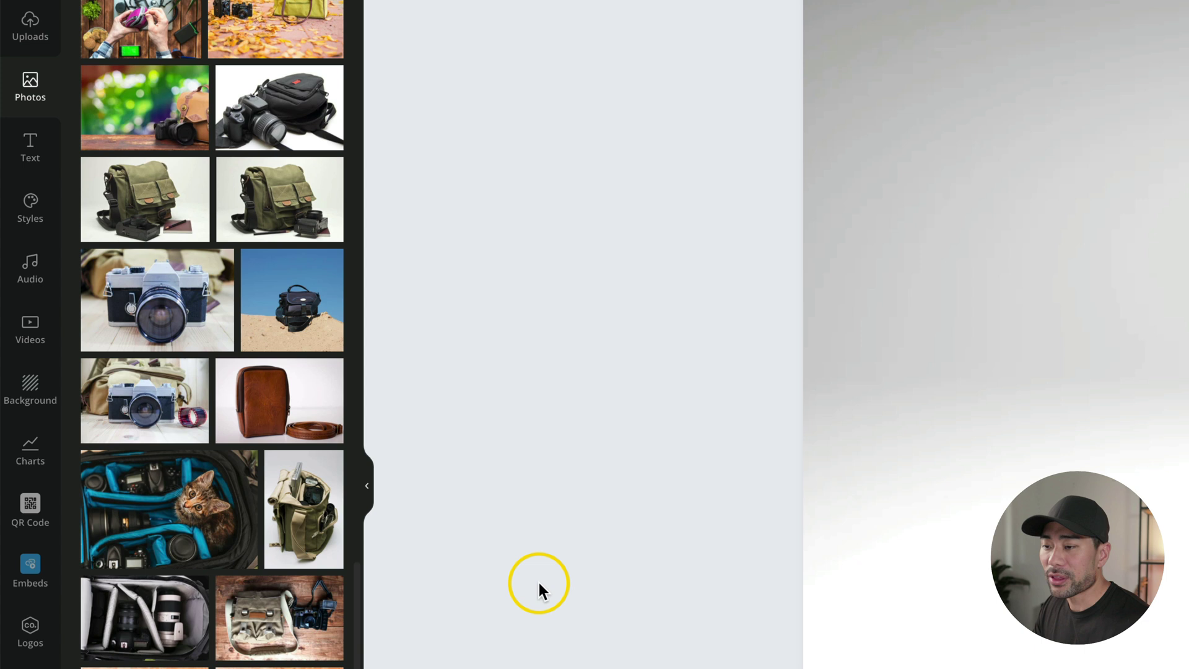
click(264, 415)
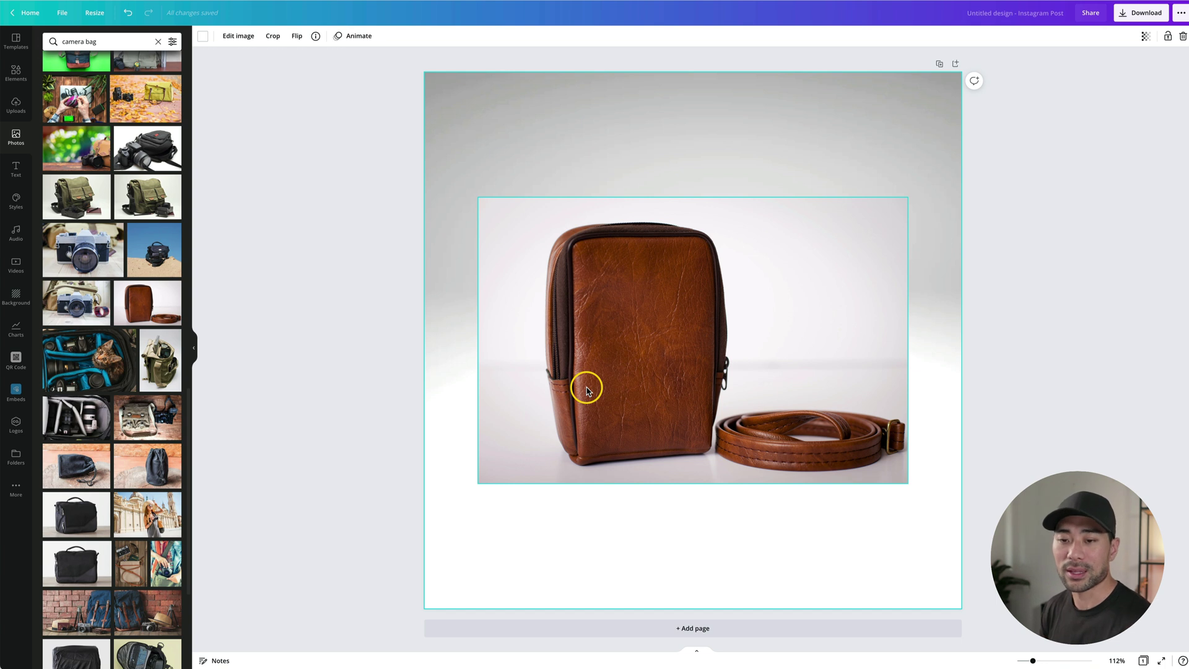
Strip the leather bag photo's background using Edit image's Background Remover.
click(586, 391)
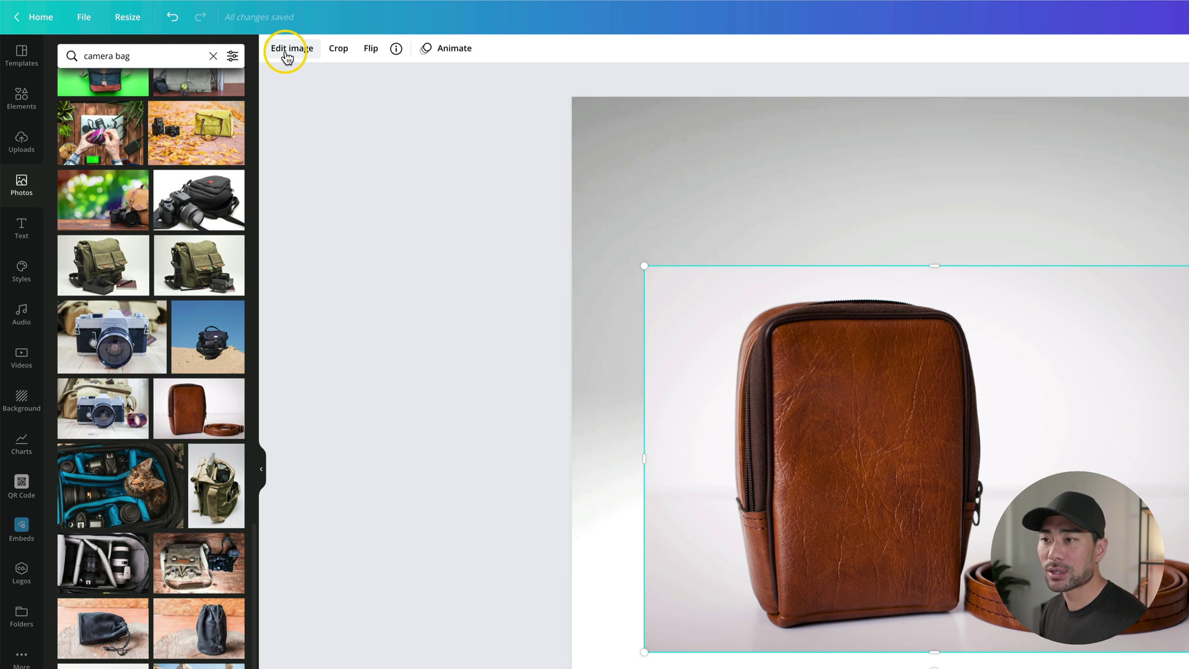
click(287, 56)
click(158, 239)
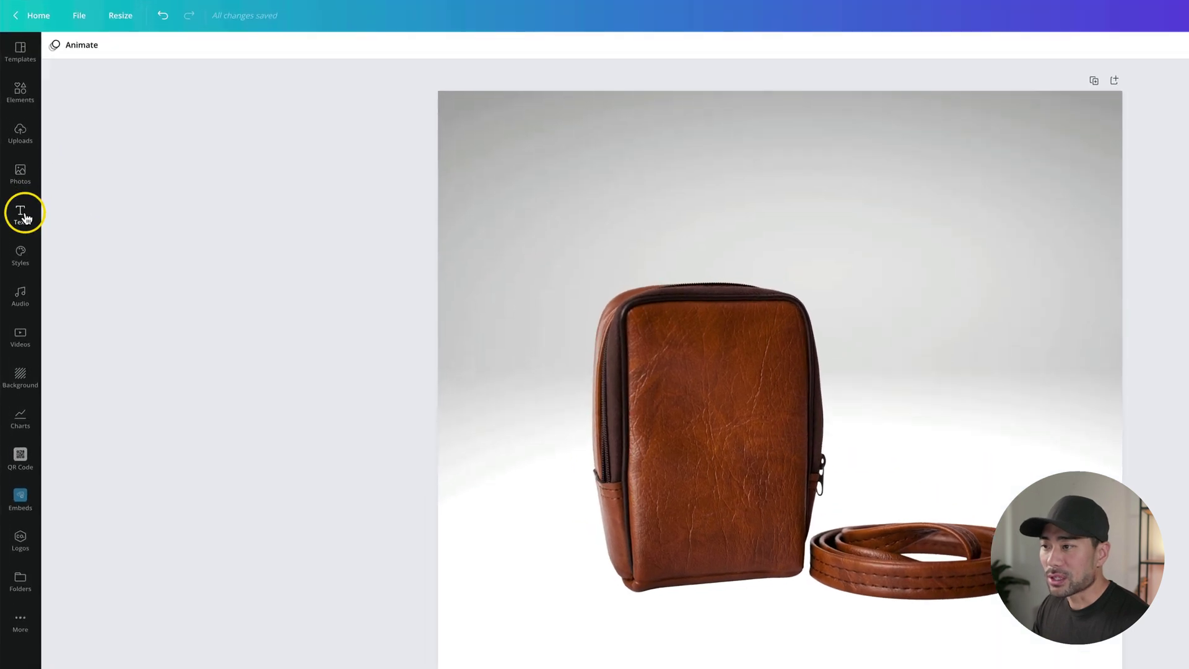
Add the 'cold, smooth & tasty' text combo over the bag, delete its subtitle, and retype the heading as INTRODUCING.
click(17, 169)
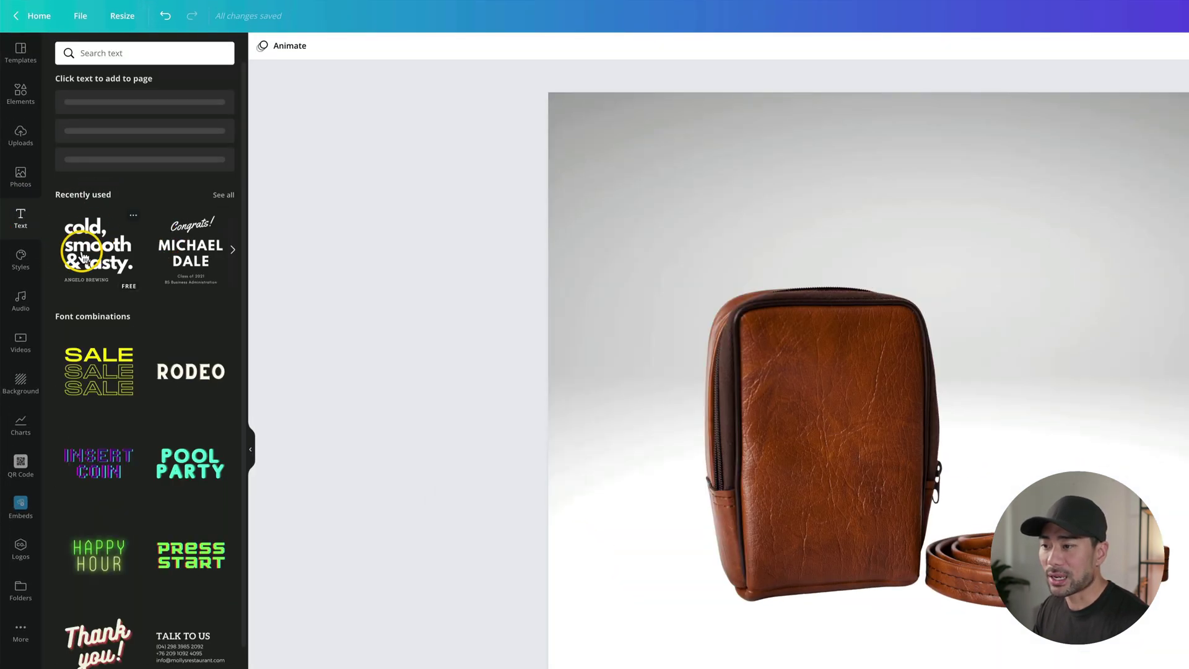
click(88, 258)
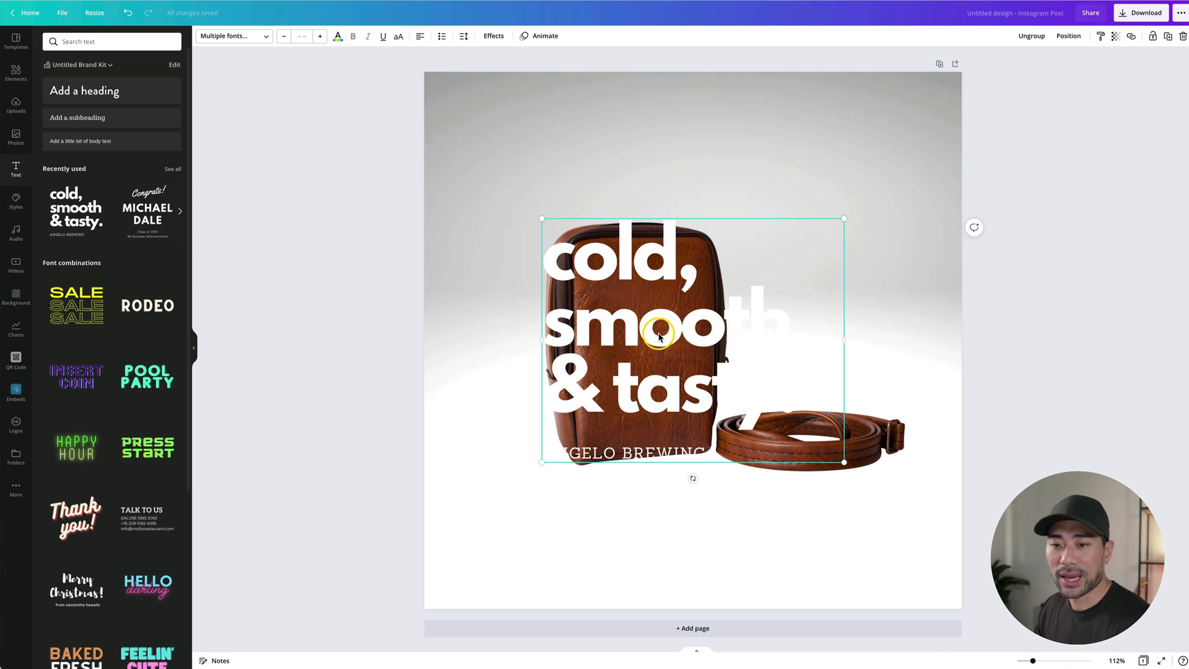
drag(660, 337, 616, 228)
click(616, 227)
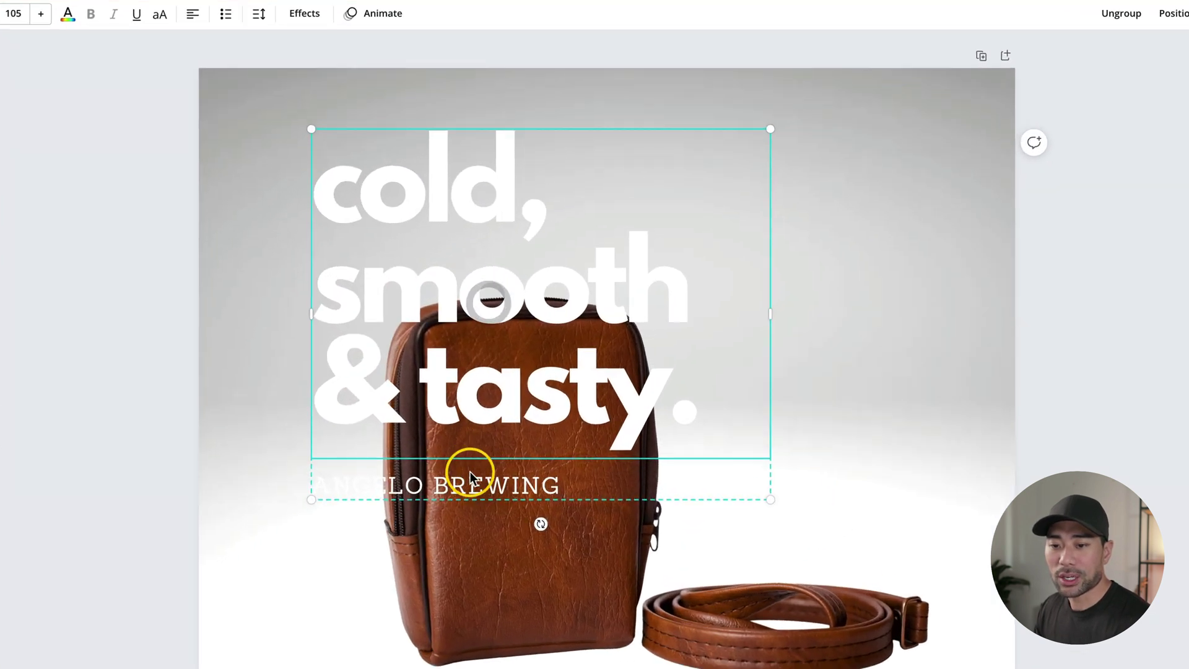
click(469, 477)
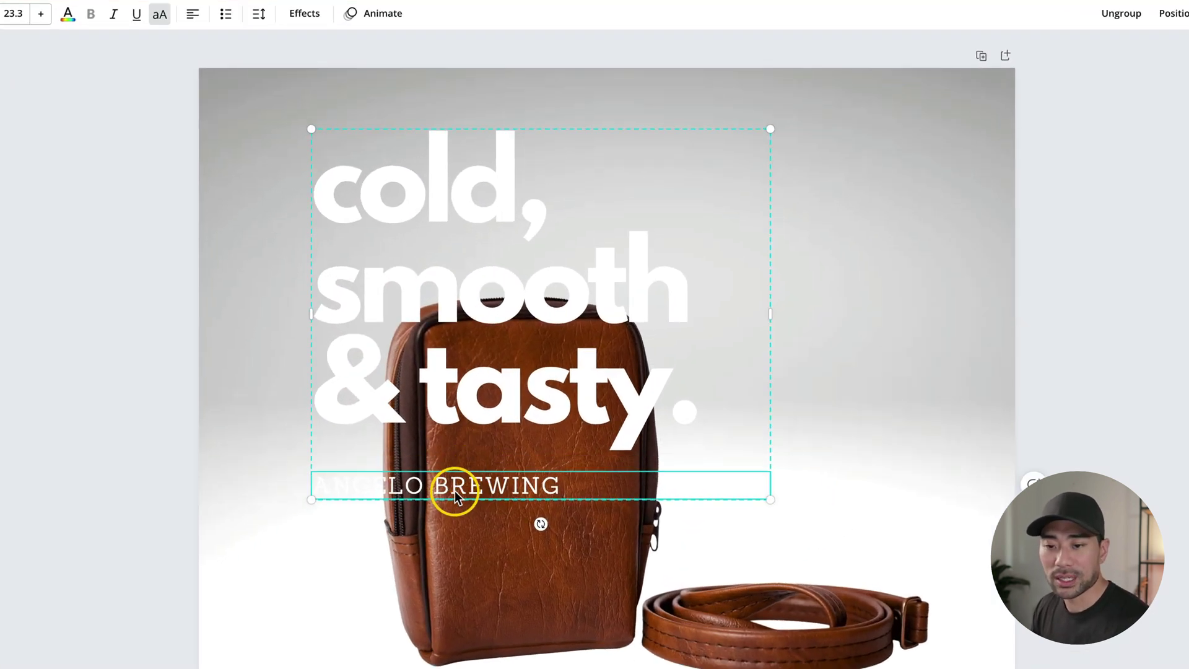
key(Delete)
click(406, 322)
double_click(435, 259)
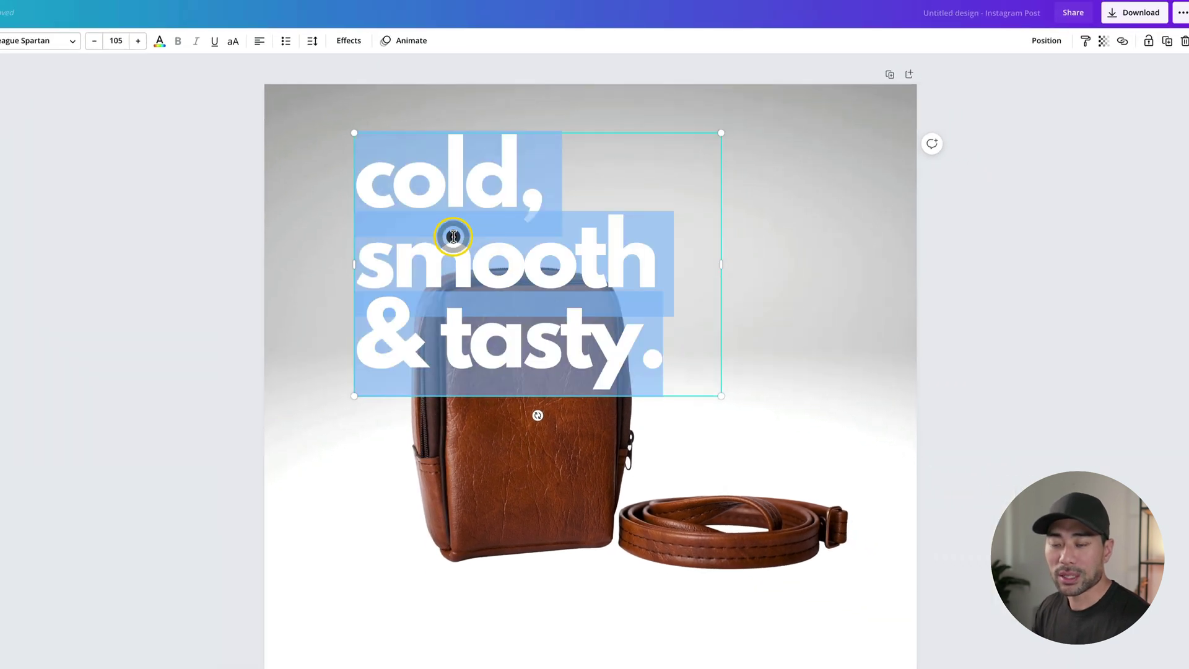
text(INTRODUCING)
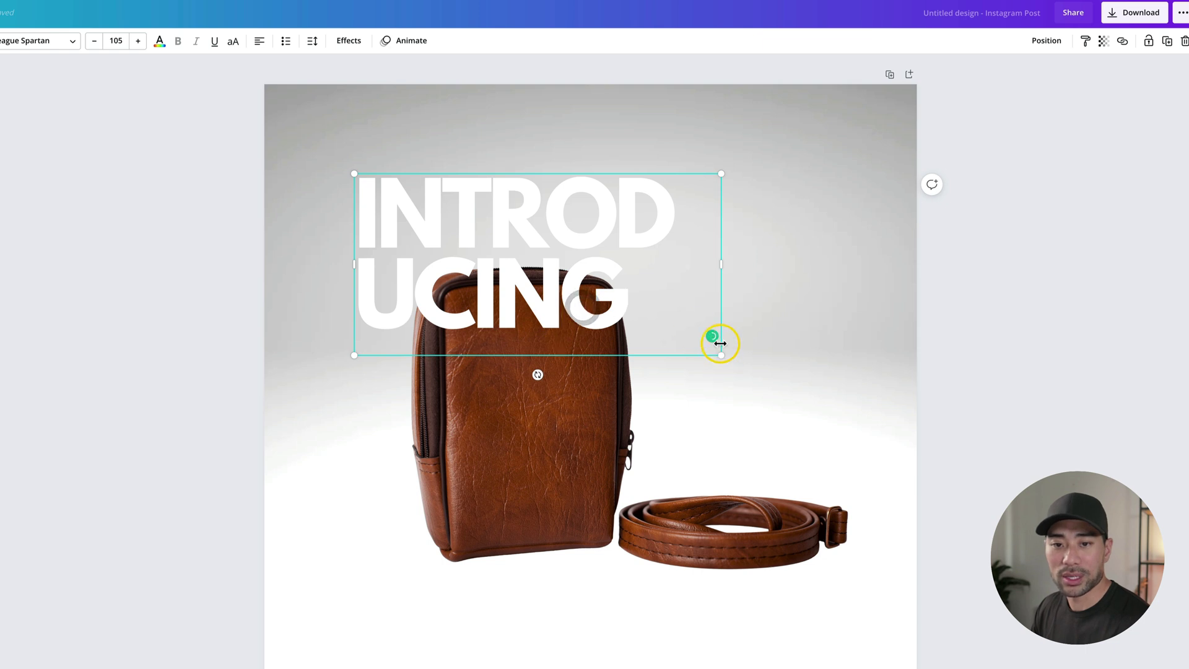
Format the INTRODUCING heading at size 48, centre-aligned, in black.
triple_click(613, 285)
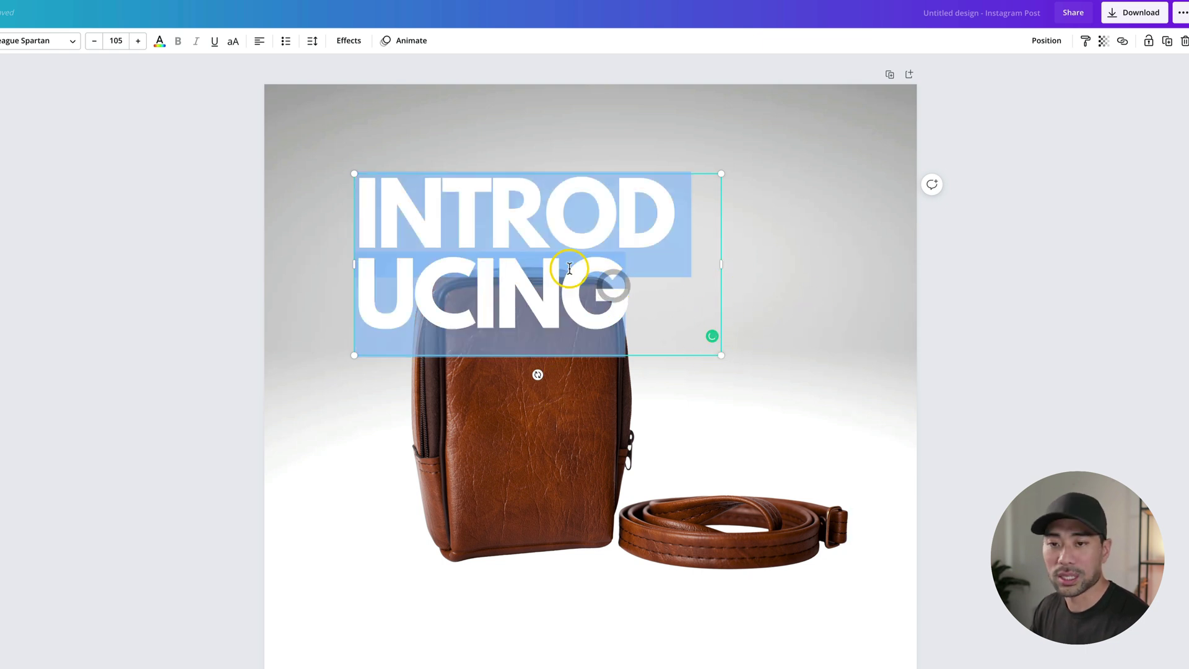
click(117, 41)
text(48)
key(Return)
click(260, 48)
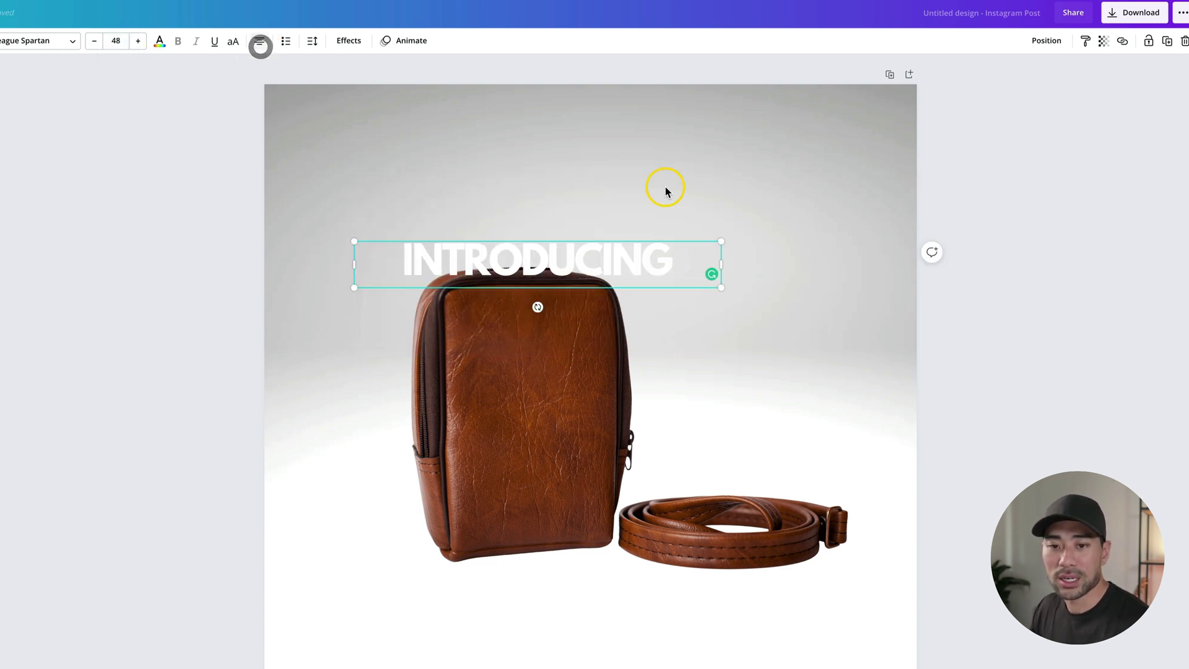
double_click(582, 257)
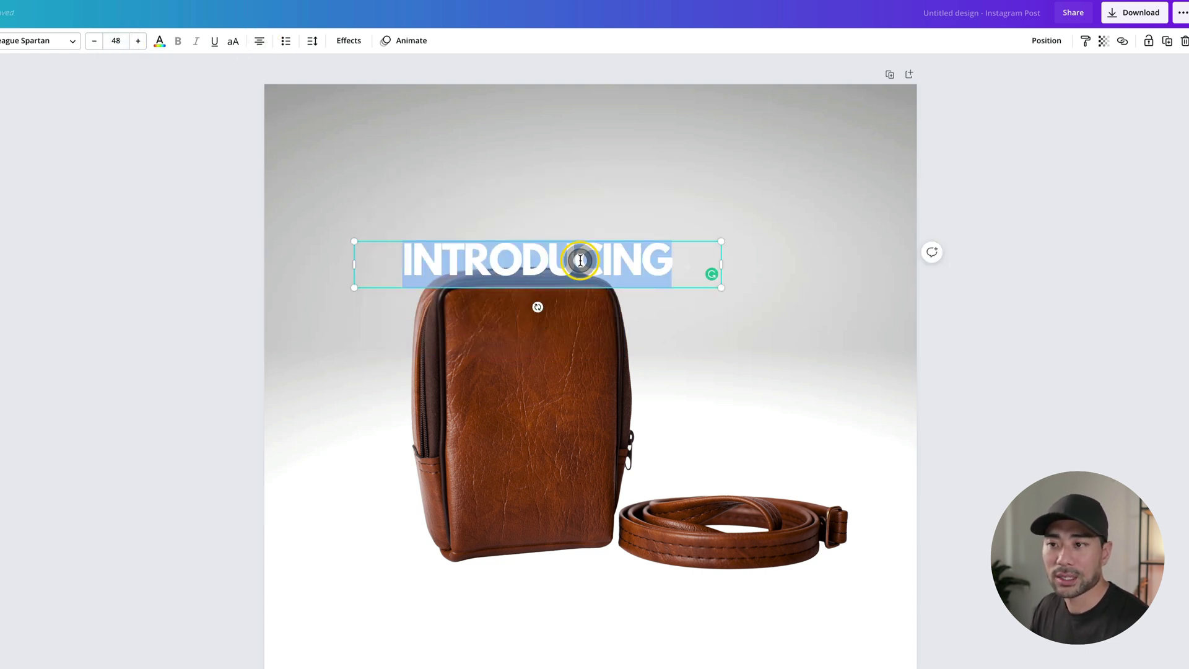
click(160, 43)
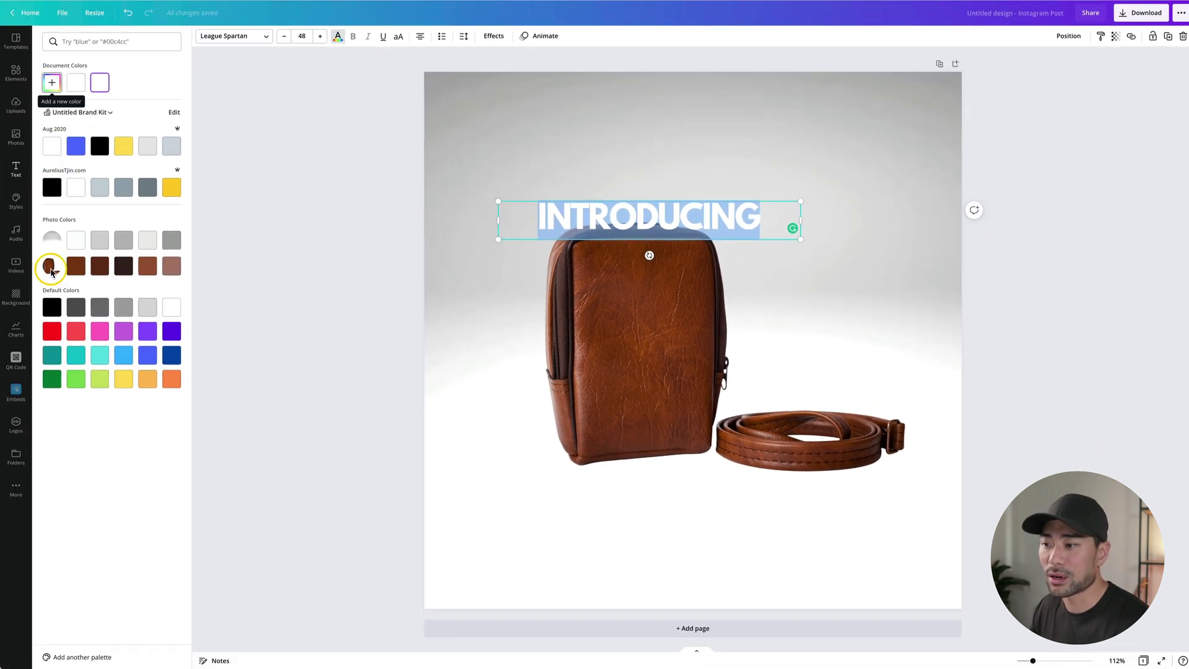
click(52, 310)
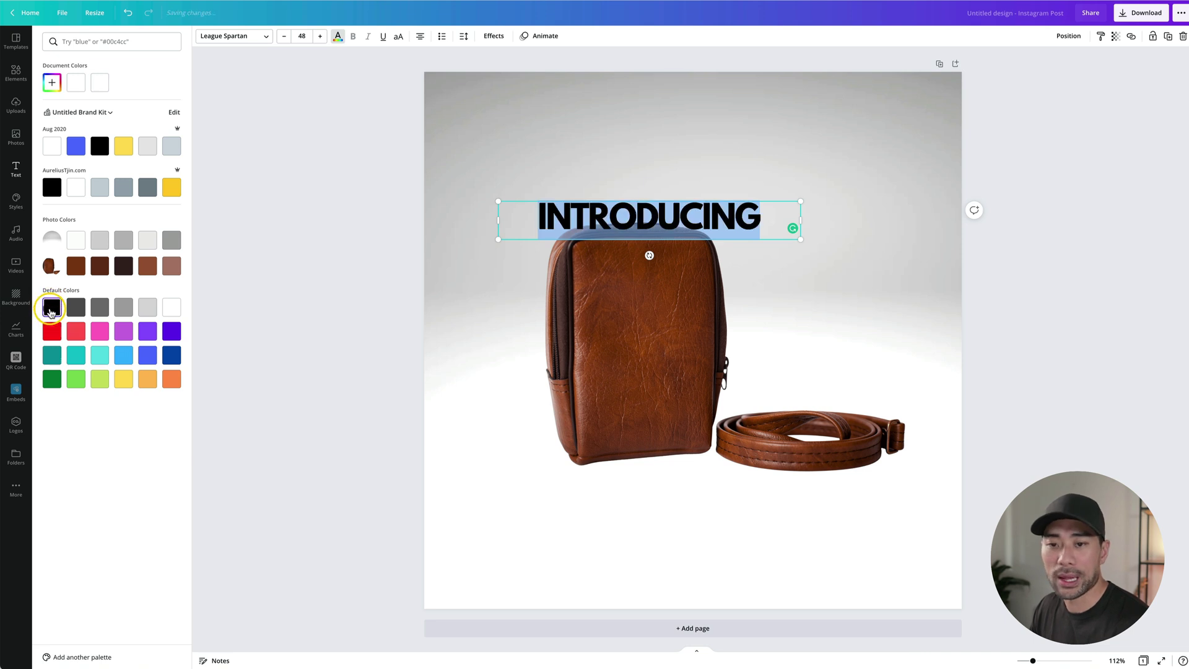
click(700, 227)
click(700, 226)
Move the INTRODUCING heading to the top of the page.
drag(705, 225, 743, 131)
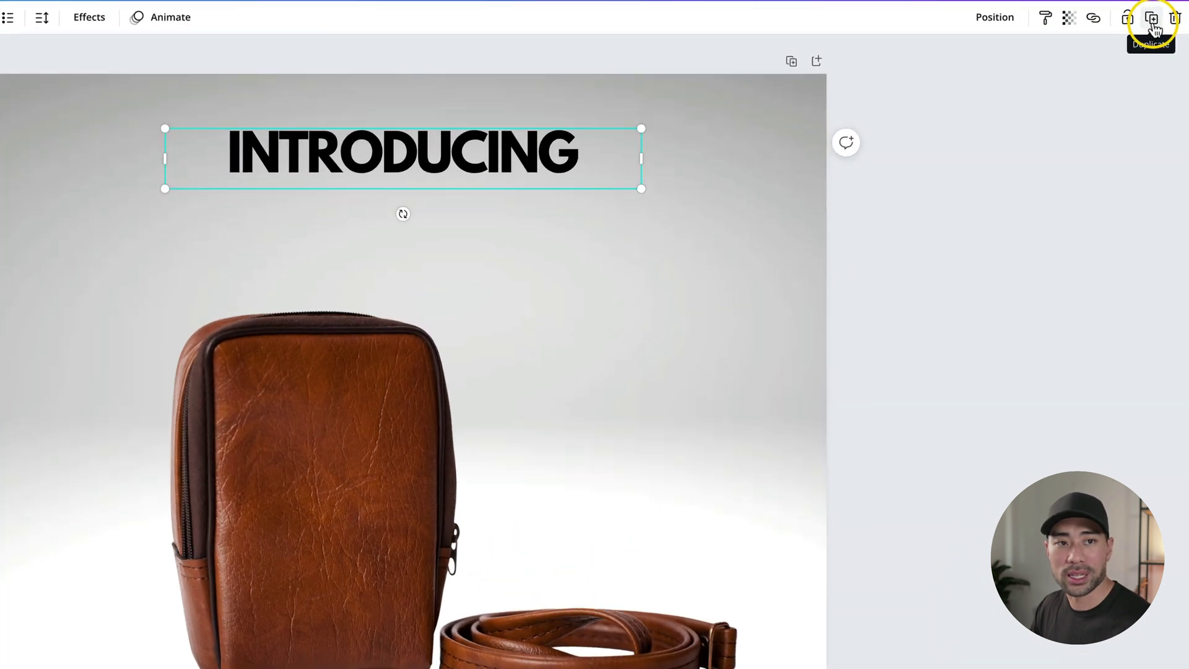
click(1168, 36)
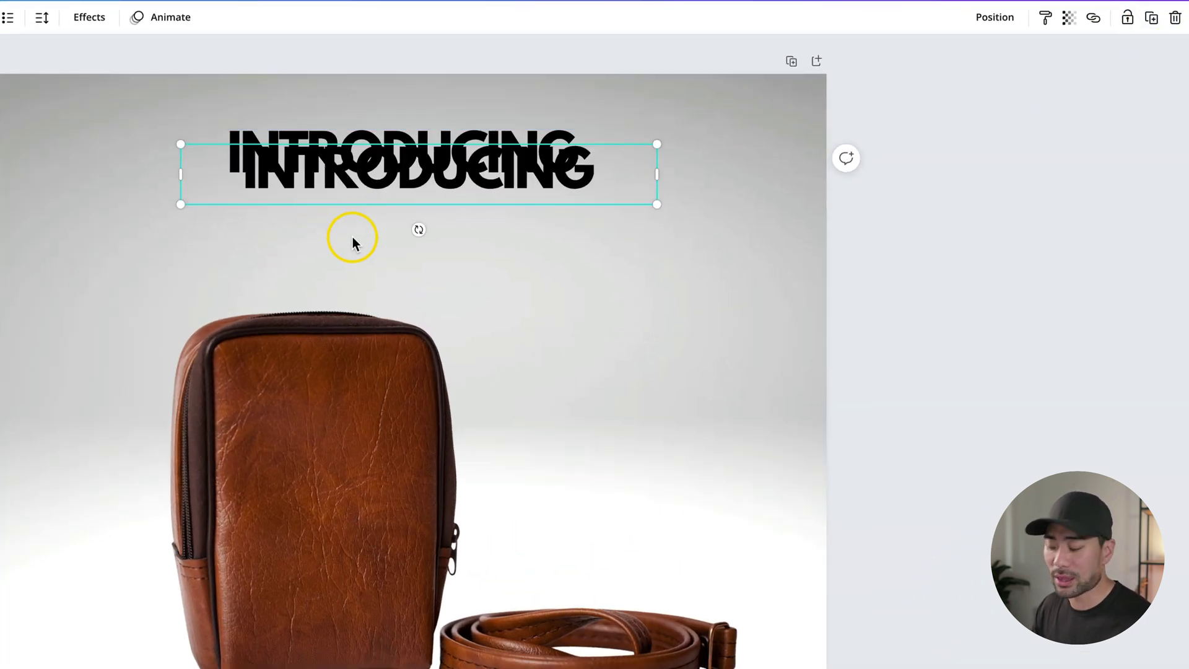
key(Delete)
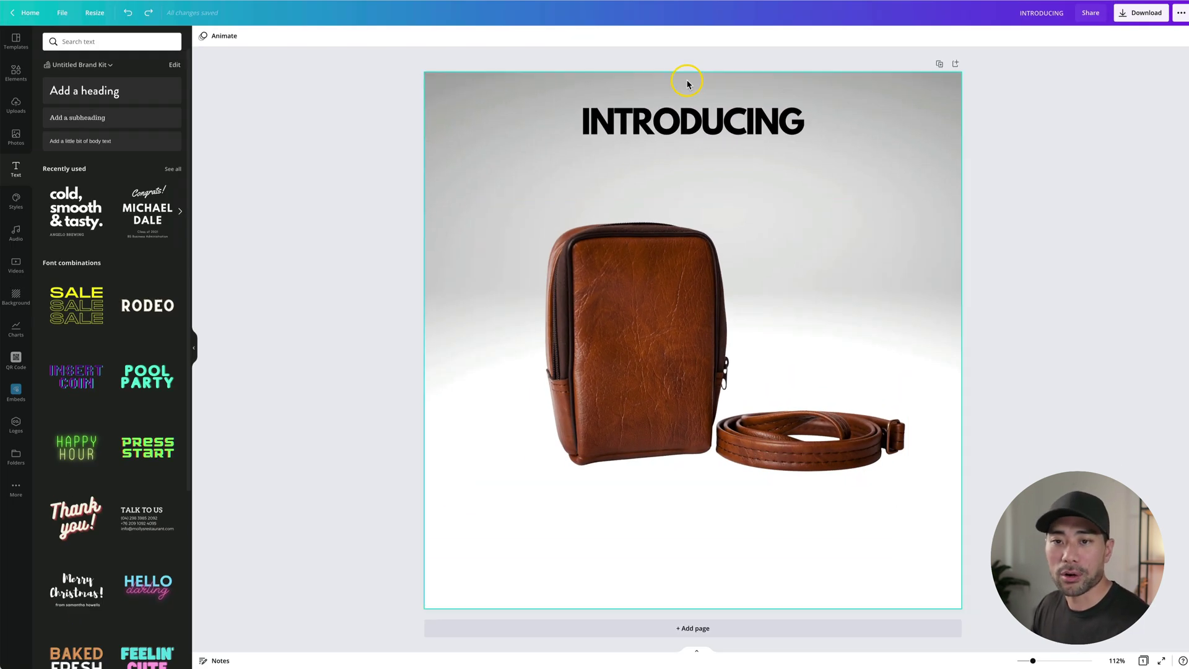
Place a copy of the heading below INTRODUCING and retype it as THE EVERYDAY BAG.
click(698, 126)
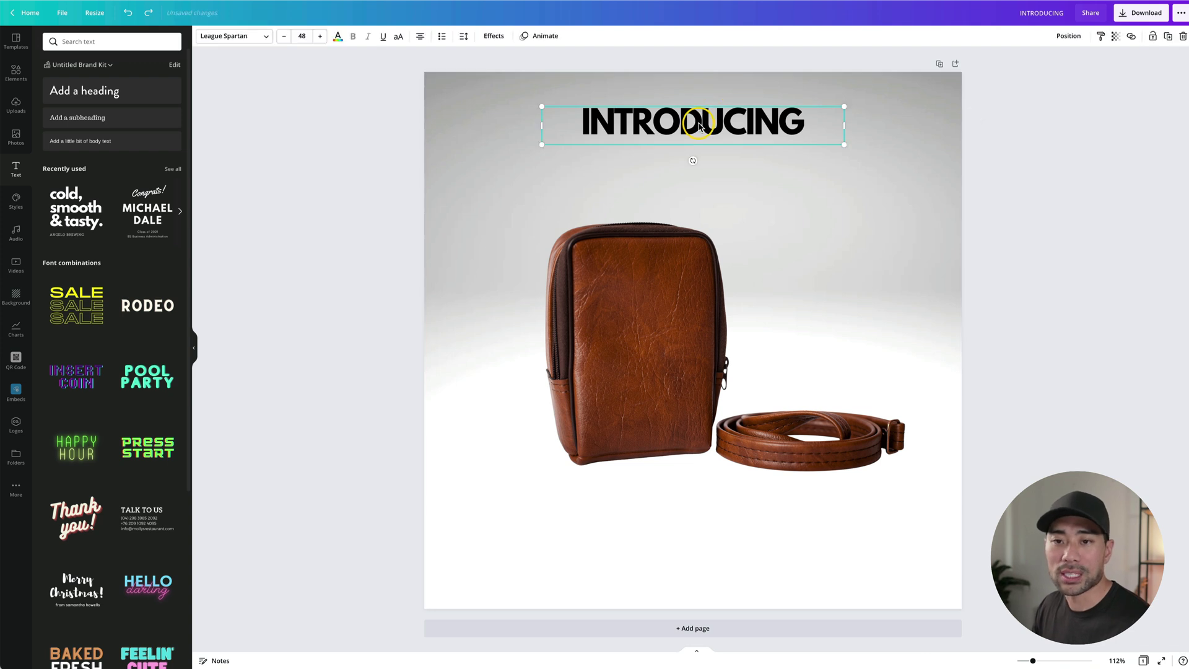
drag(698, 126, 699, 172)
double_click(699, 171)
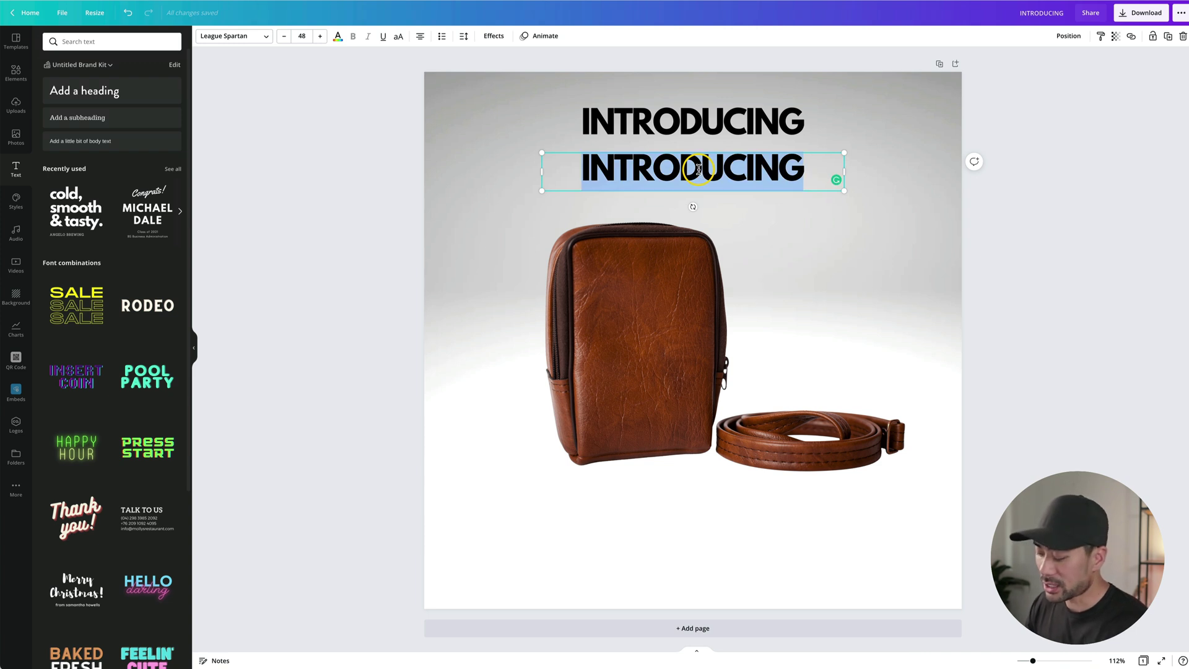
text(THE EVERYDAY )
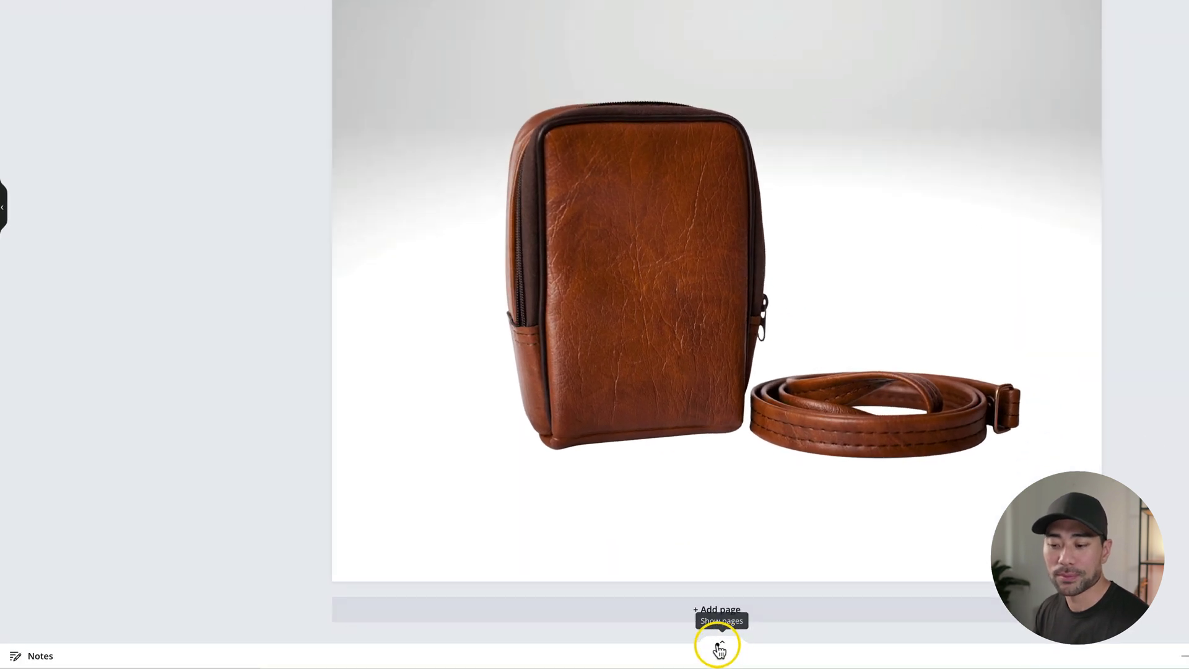
Duplicate page 1 from the page thumbnails to create an identical page 2.
click(723, 646)
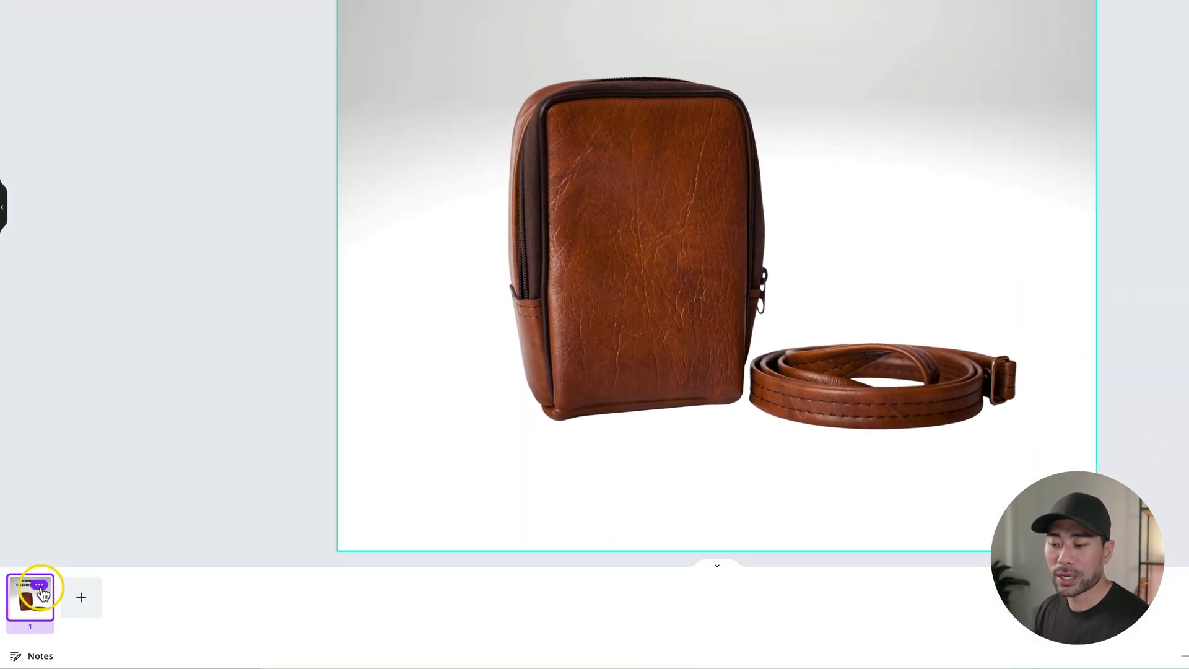
click(40, 586)
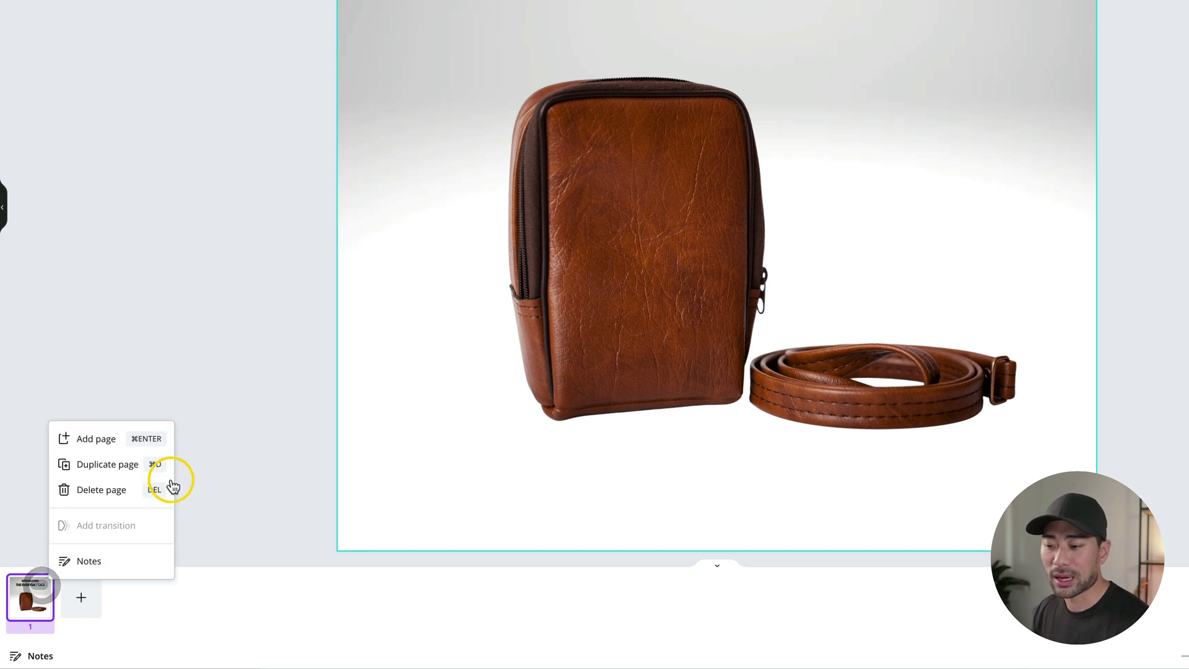
click(117, 472)
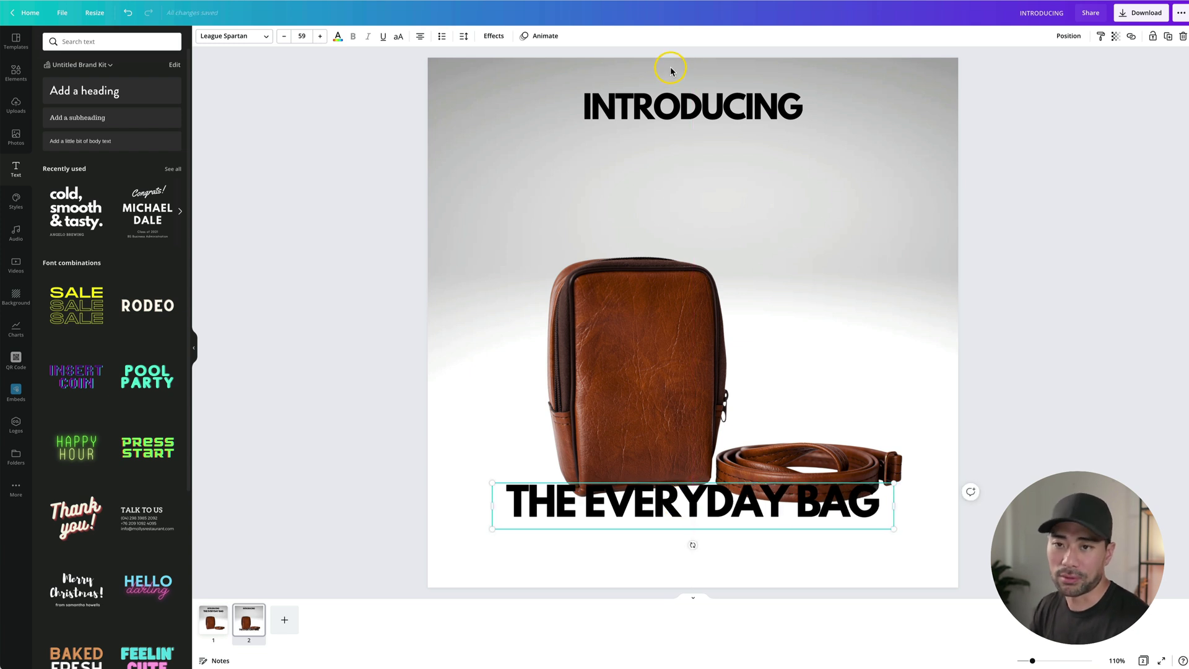
Delete the INTRODUCING heading from page 2 and move the bag photo higher.
click(667, 101)
key(Delete)
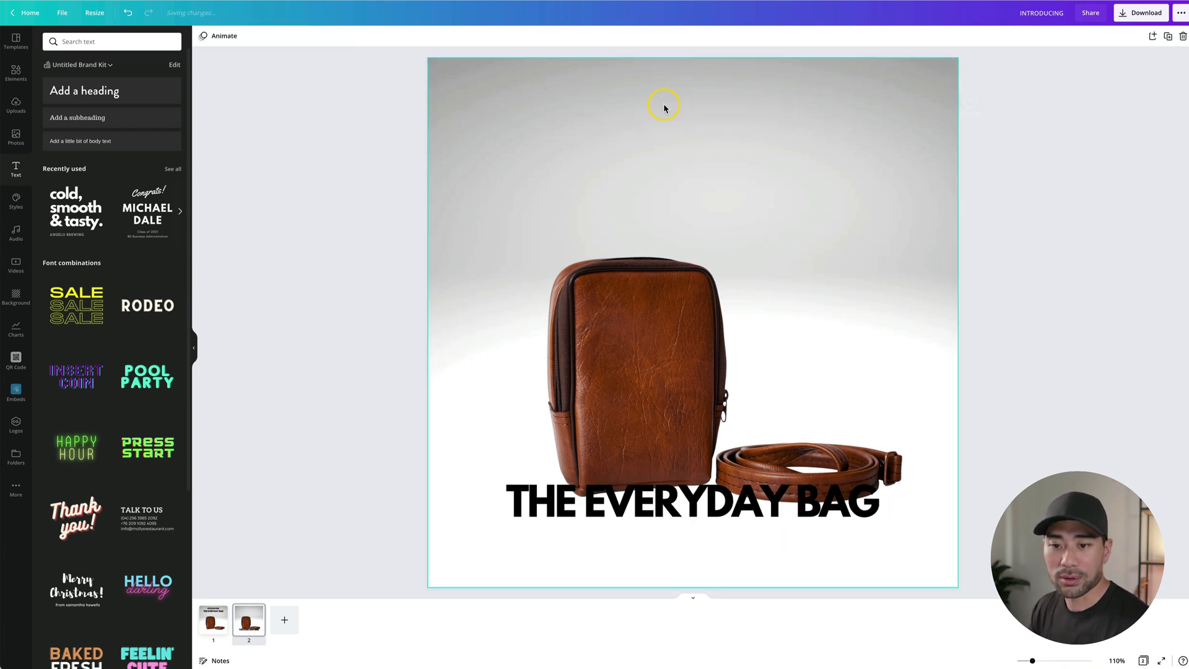
drag(650, 364, 652, 267)
Retype the lower heading as LIGHT and raise its font size to 86.
click(664, 495)
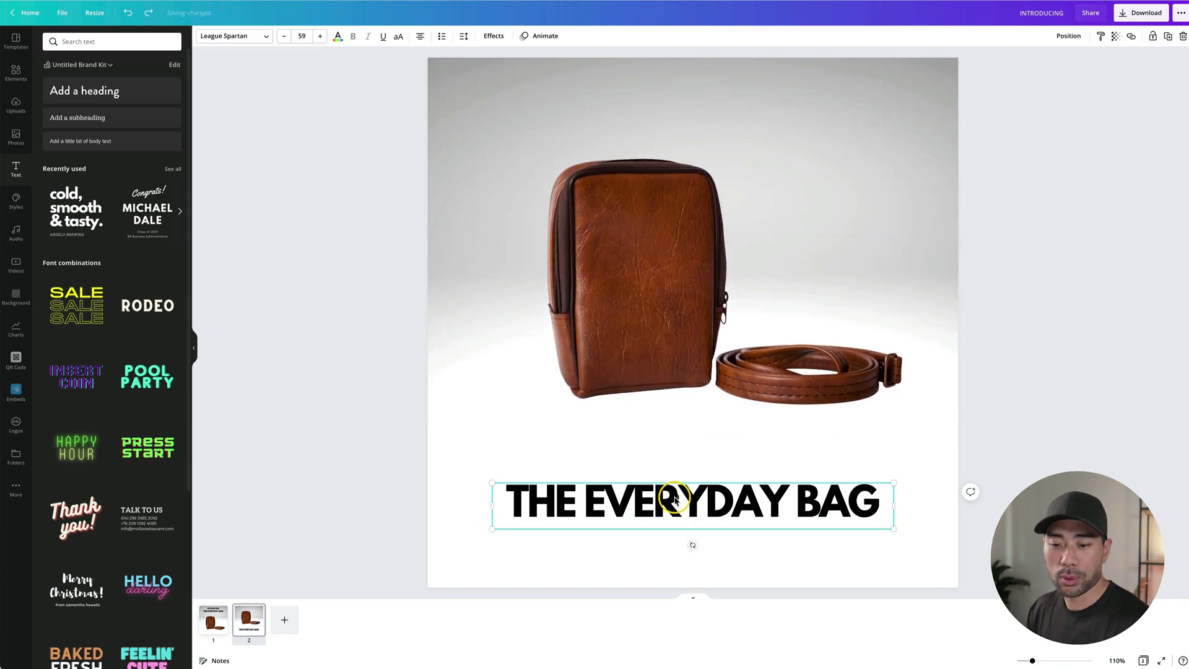
click(675, 497)
text(LIGHT)
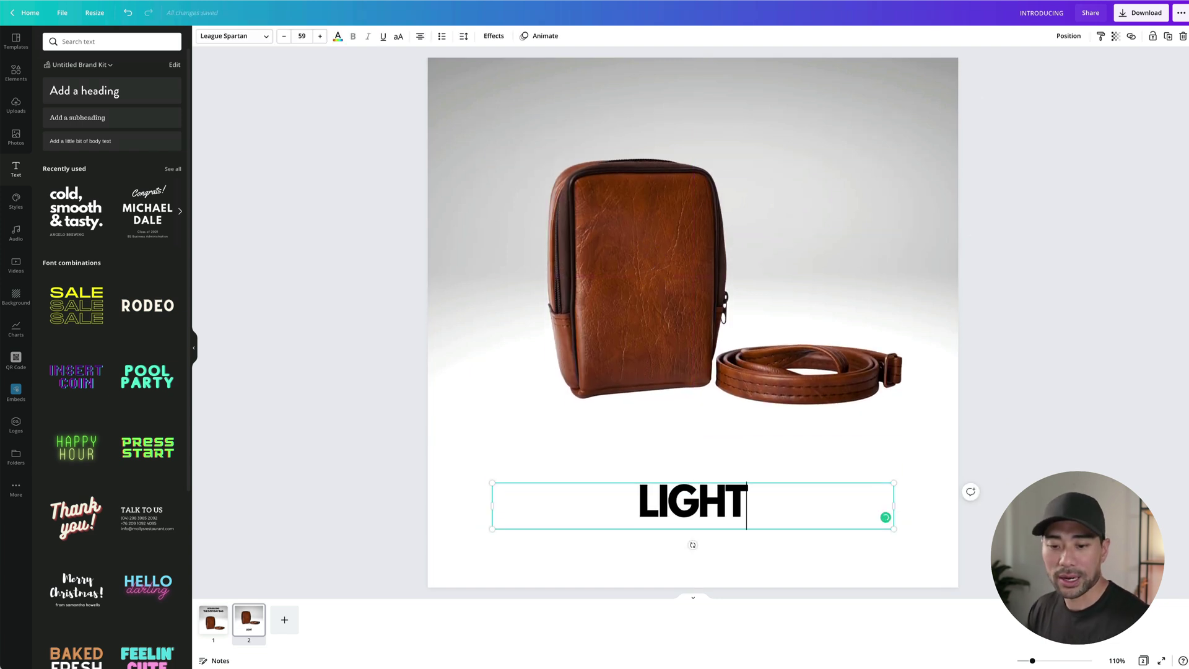
click(320, 36)
click(320, 36)
click(320, 36)
click(321, 36)
click(320, 36)
click(320, 36)
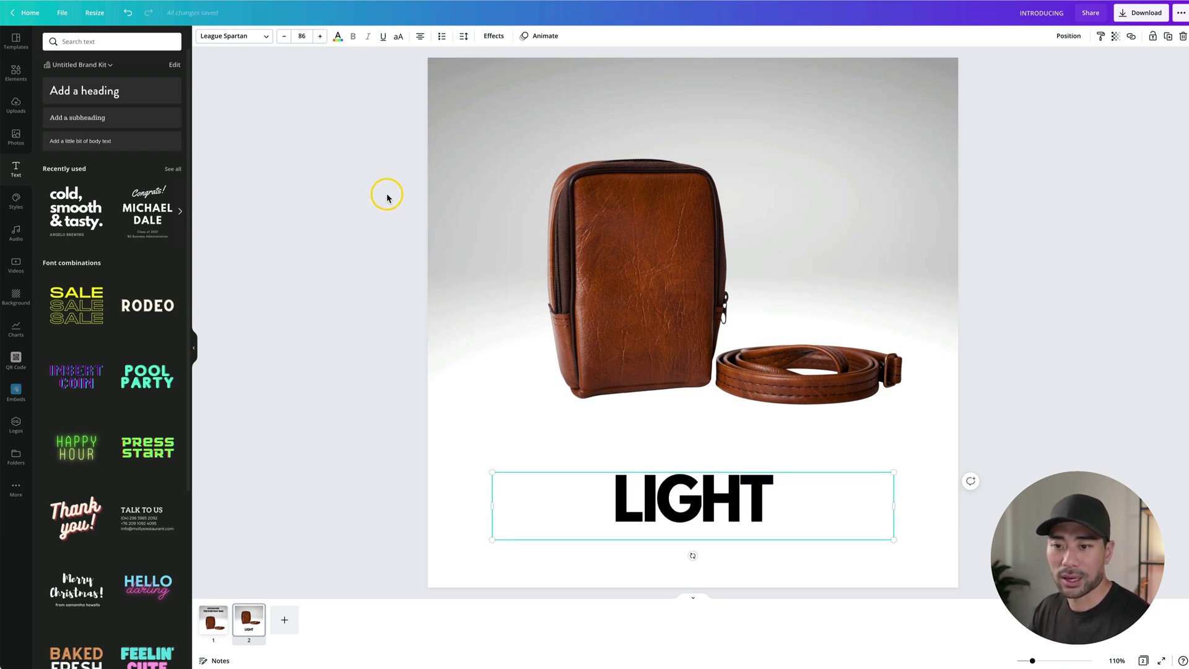
Select the bag photo, LIGHT heading and background image on page 2 in turn.
click(539, 327)
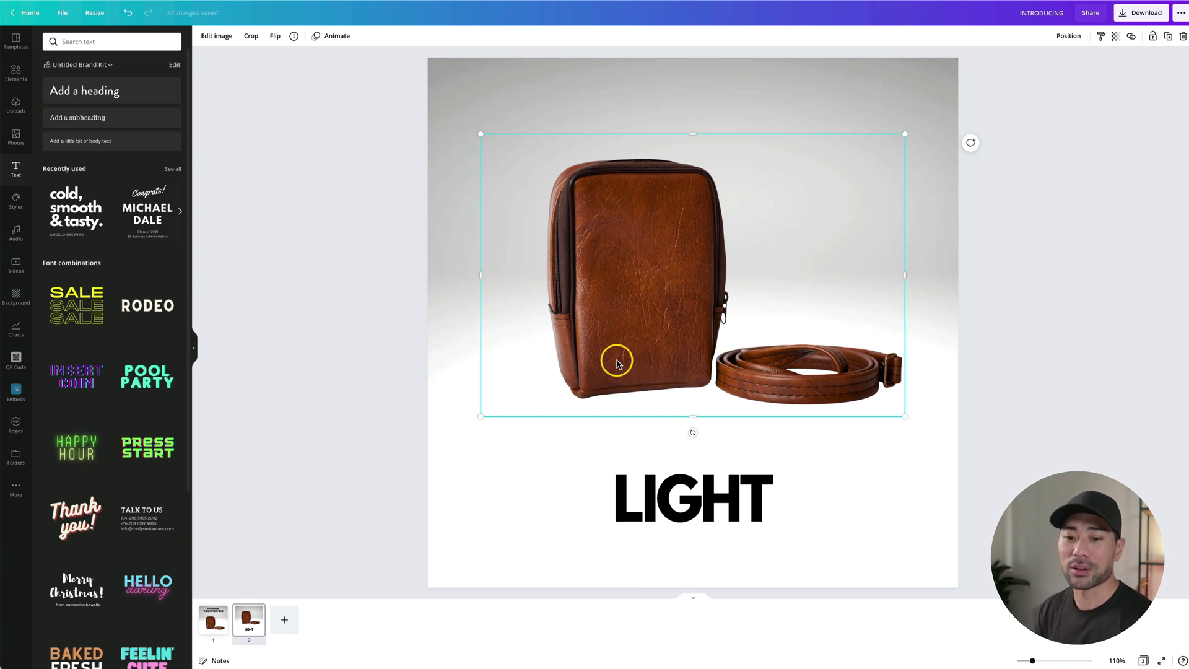
click(638, 489)
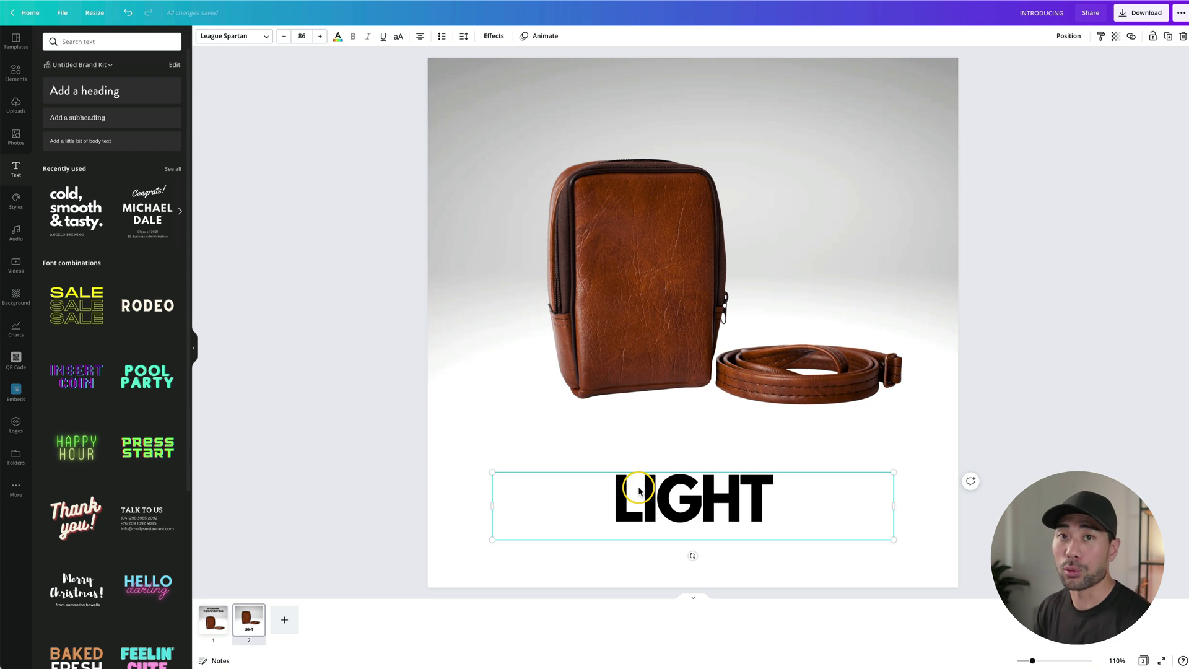
click(668, 315)
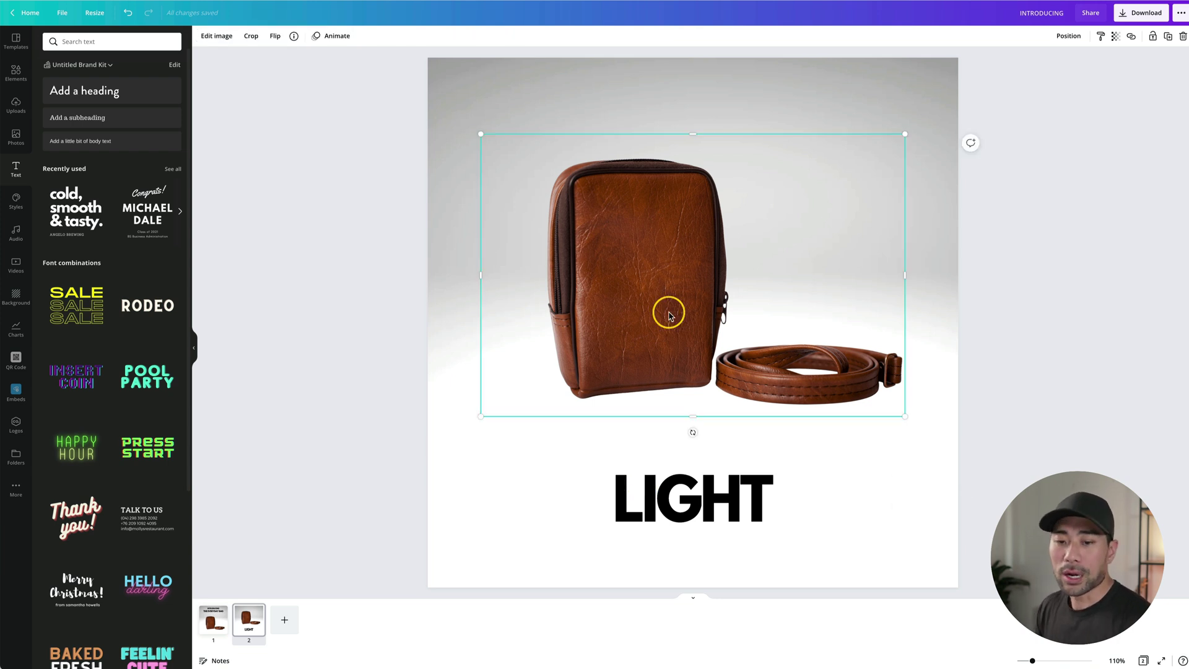
click(475, 496)
Duplicate the LIGHT page as page 3 and change its heading to COMPACT.
click(247, 619)
right_click(247, 619)
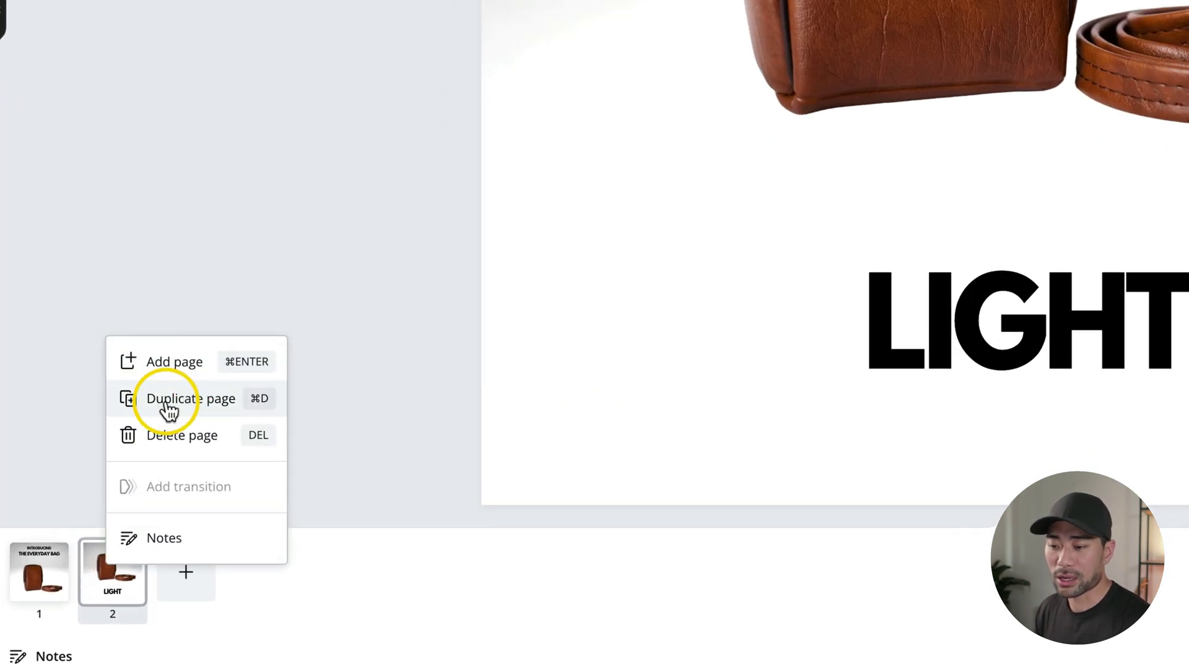
click(167, 398)
click(1047, 329)
click(1047, 329)
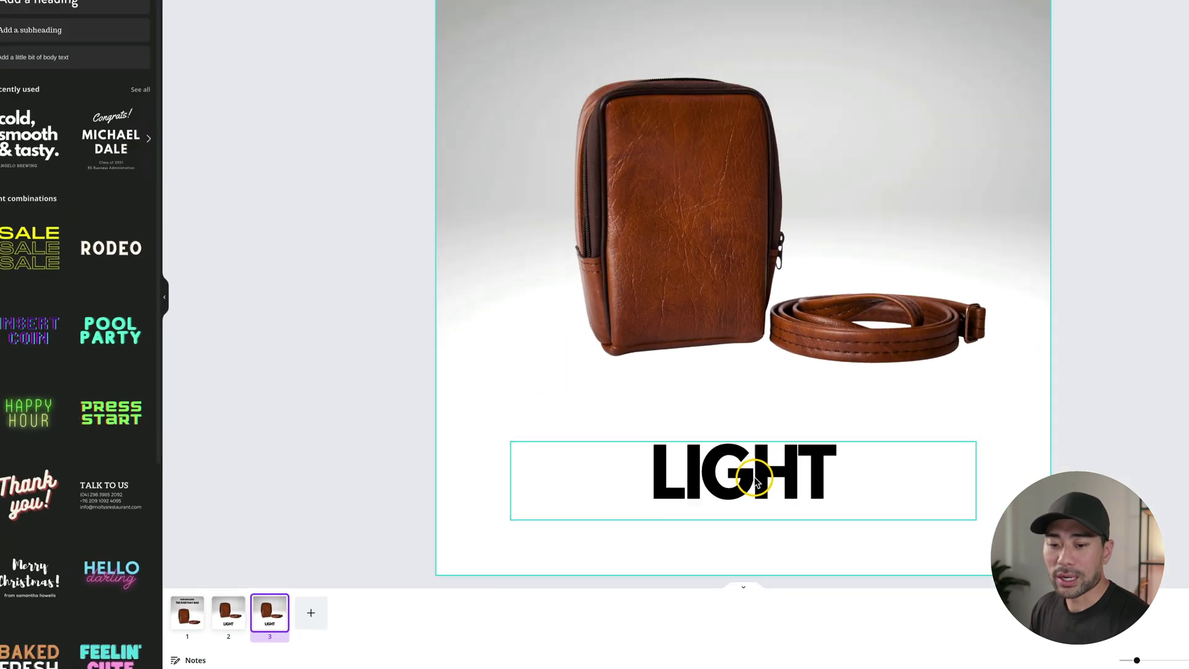
text(COMPACT)
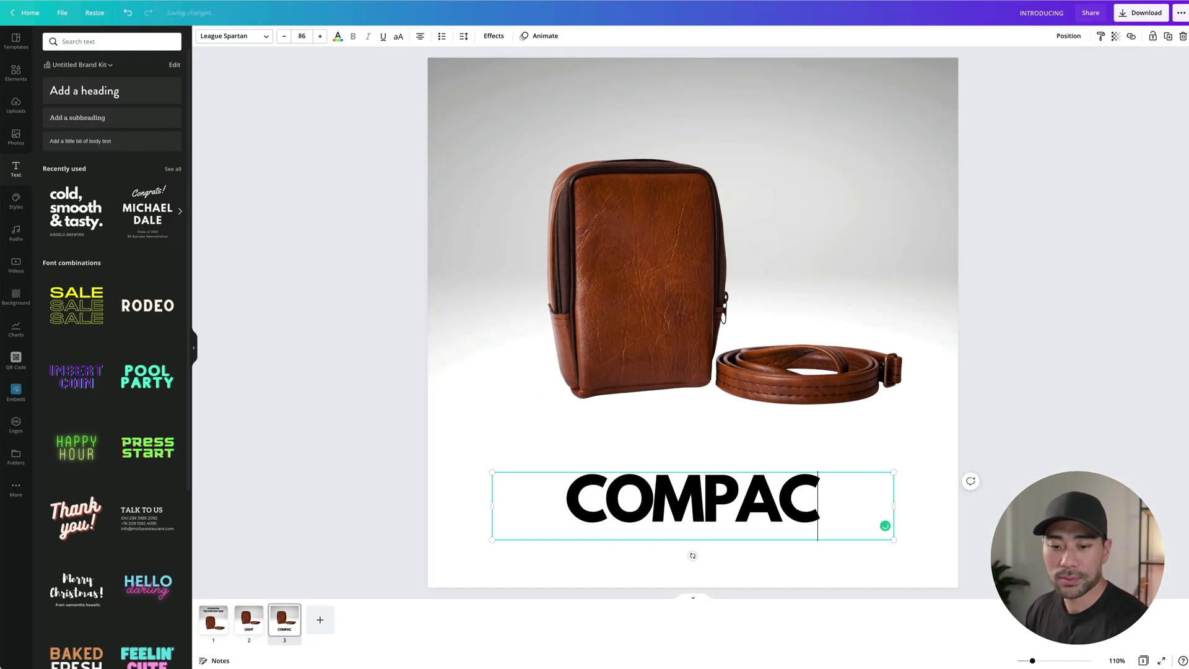
click(446, 496)
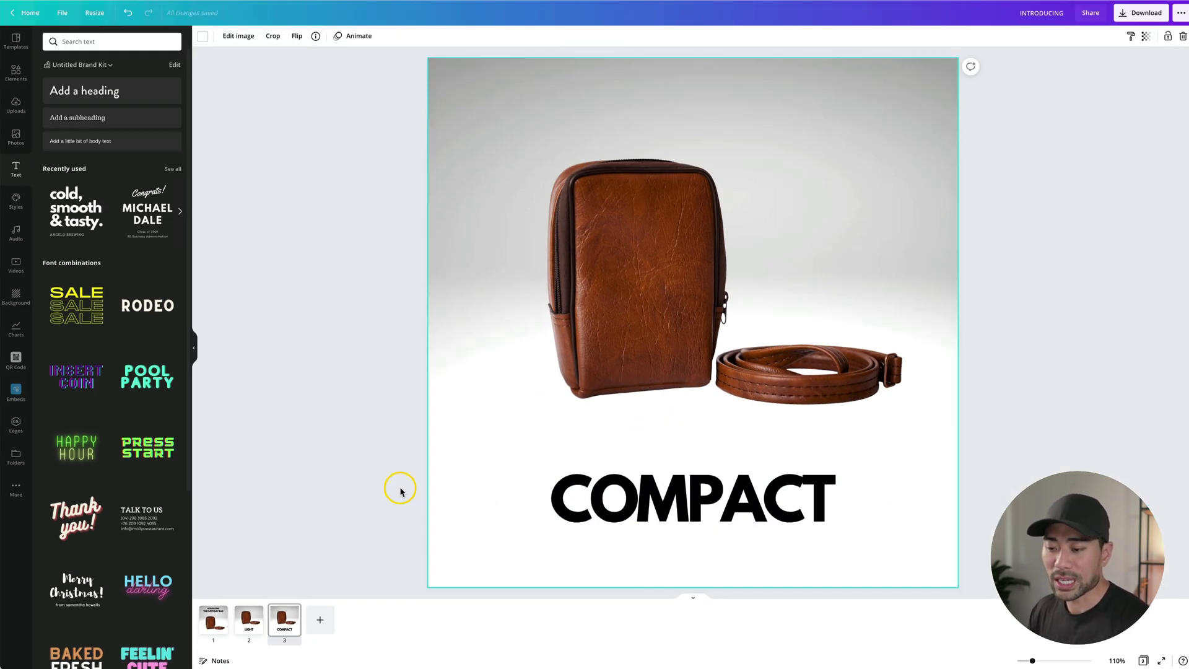
Duplicate the COMPACT page as page 4 and change its heading to DURABLE.
click(290, 612)
click(326, 541)
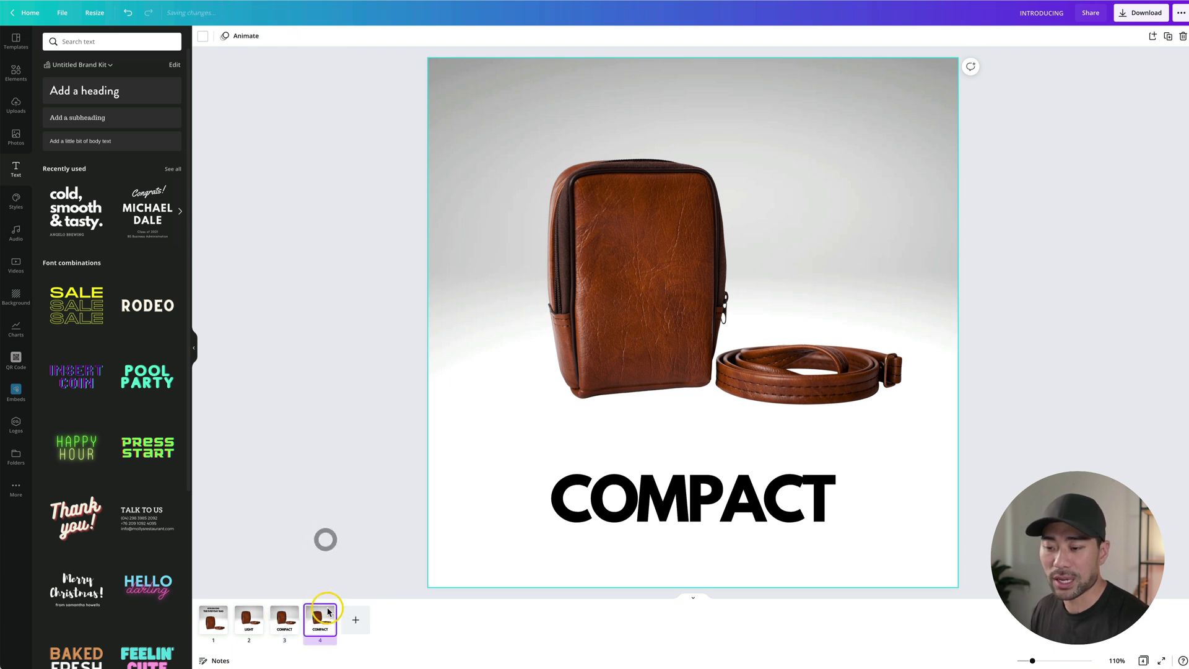
click(589, 504)
click(589, 507)
text(DURABLE)
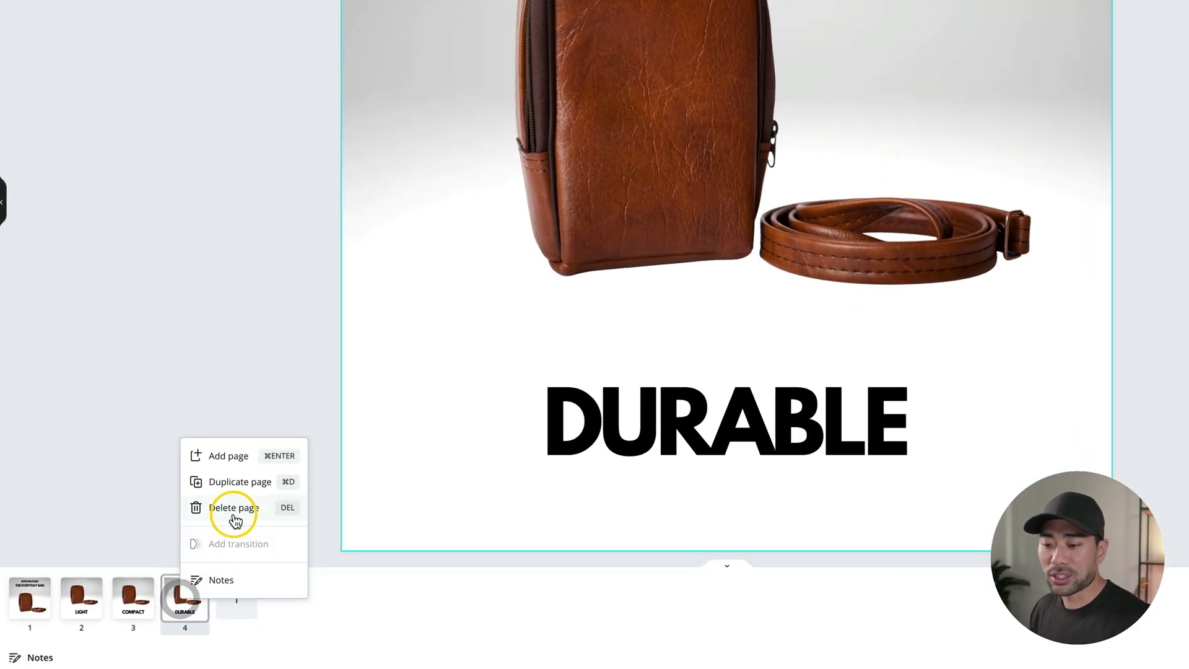
Duplicate the DURABLE page as page 5 and retype its heading as THE EVERYDAY BAG.
click(240, 483)
click(685, 424)
click(686, 424)
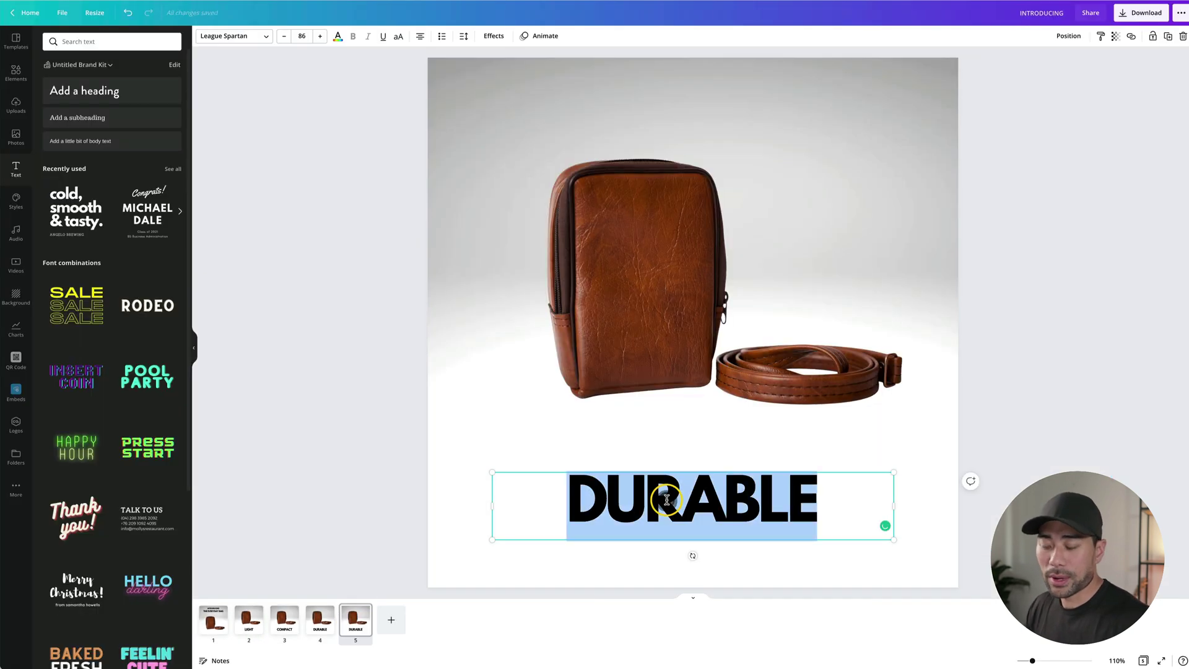
text(THE EV)
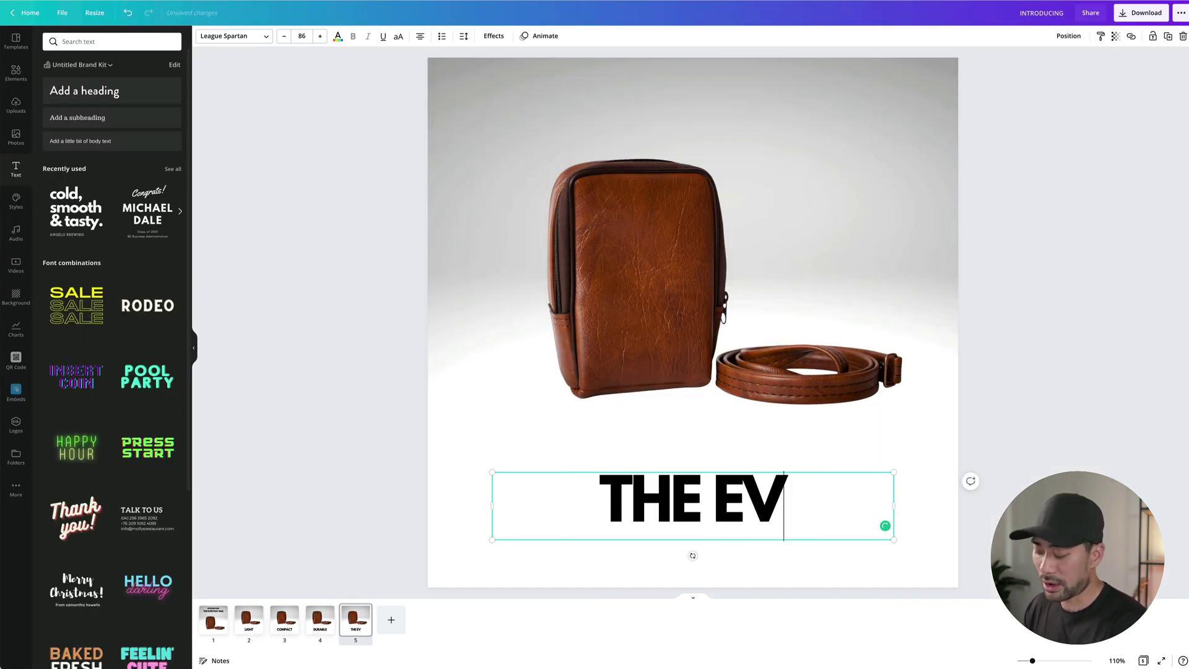
text(ERYDAY BA)
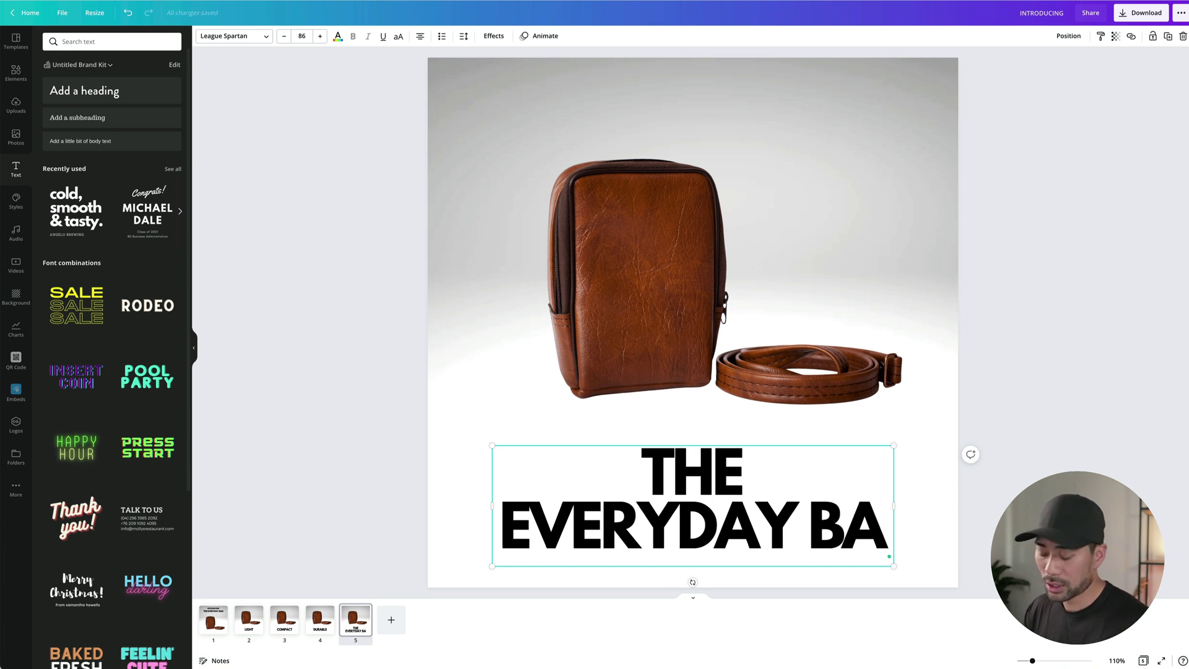
text(G)
Widen the heading's text box on both sides and move it to the top of the page.
drag(894, 504, 948, 503)
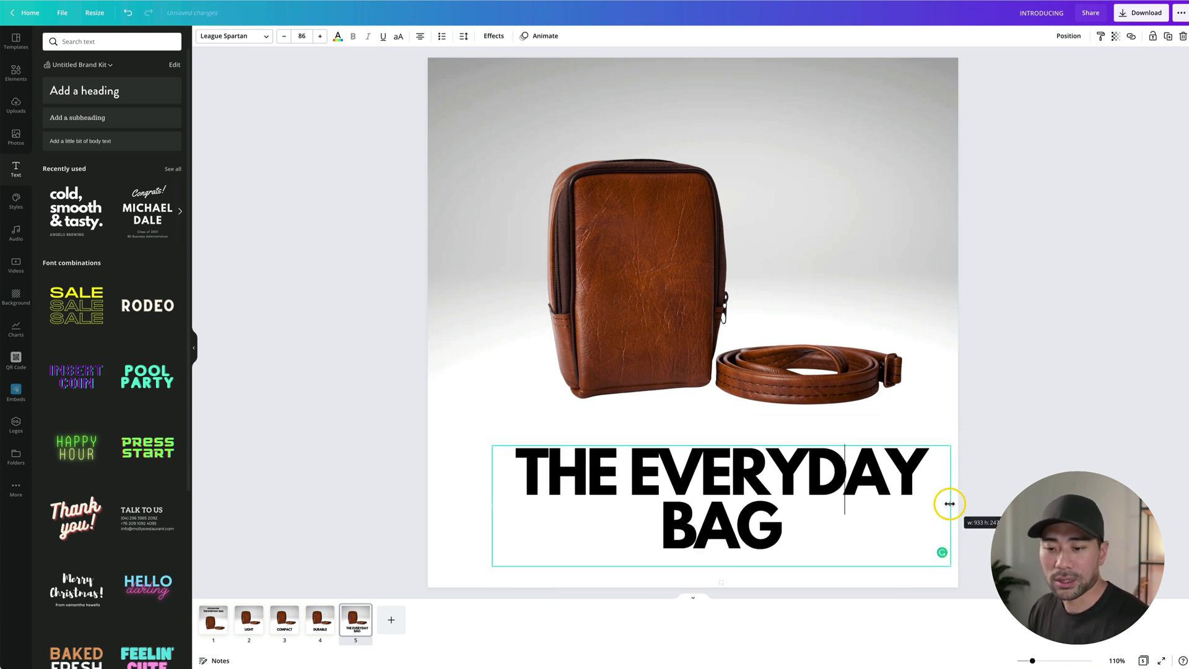
click(493, 506)
drag(492, 506, 456, 507)
drag(736, 489, 725, 152)
Shrink the heading's font size to 74 so it fits on one line.
click(283, 36)
click(284, 36)
click(284, 36)
click(284, 36)
click(283, 36)
click(283, 36)
click(284, 36)
click(284, 36)
click(355, 254)
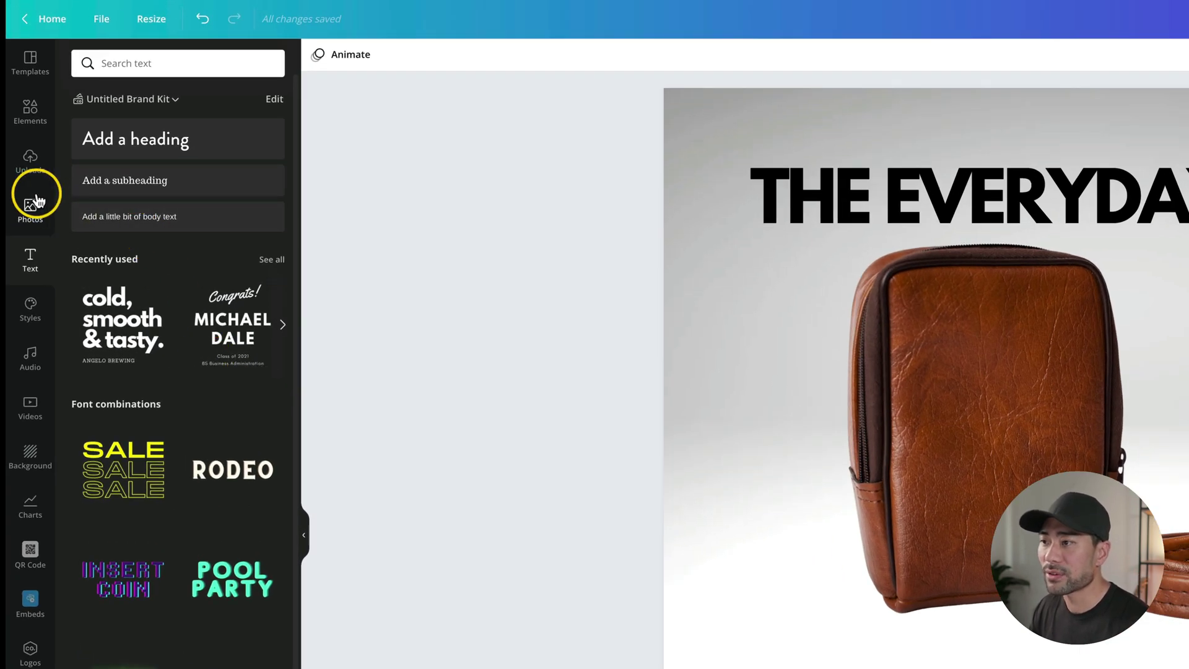
Add a square from Elements and reshape it into a bar behind THE EVERYDAY BAG title.
click(30, 111)
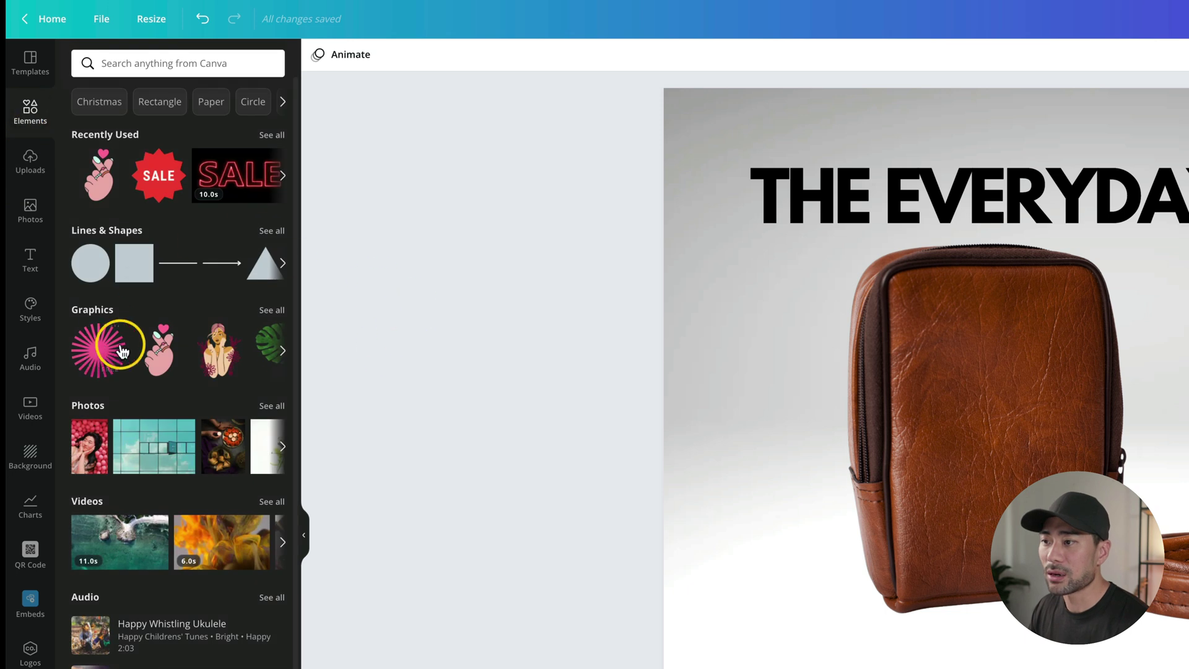
click(123, 268)
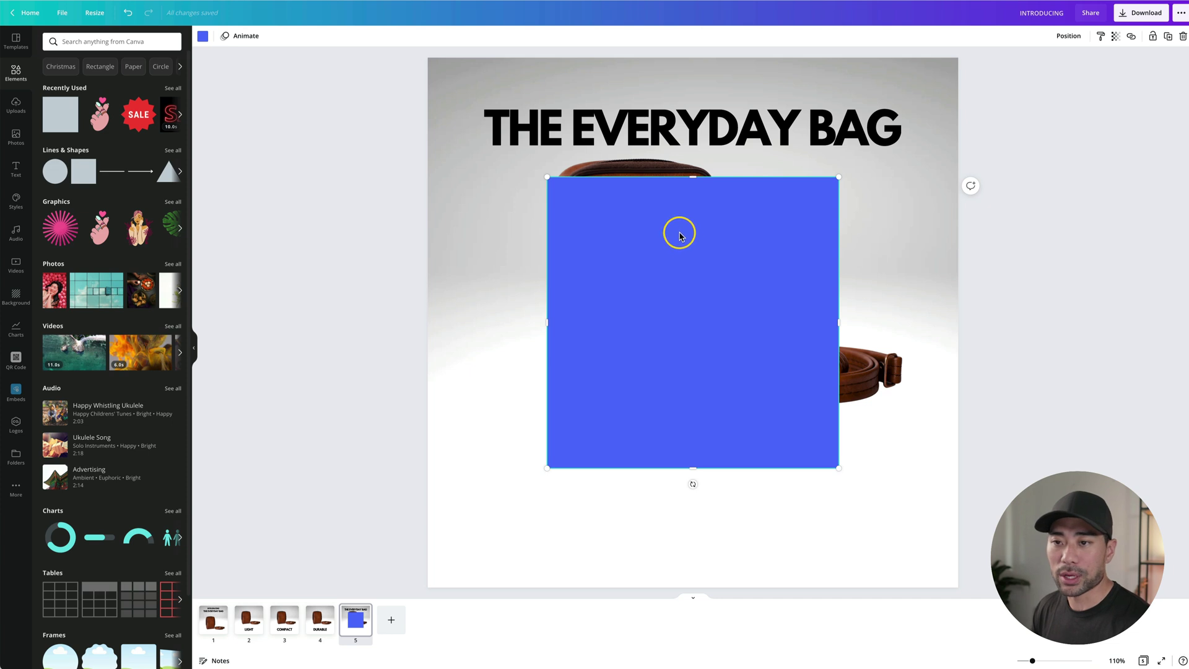
drag(679, 235, 613, 167)
drag(620, 390, 621, 152)
drag(767, 125, 905, 112)
click(723, 122)
click(710, 107)
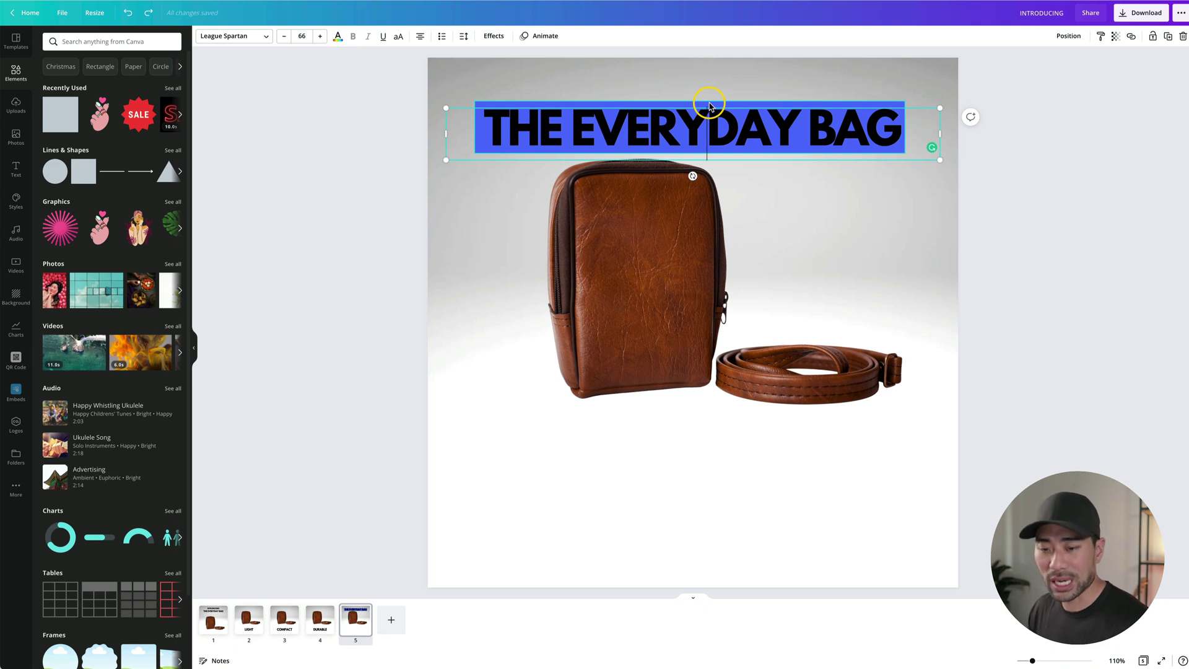
click(705, 124)
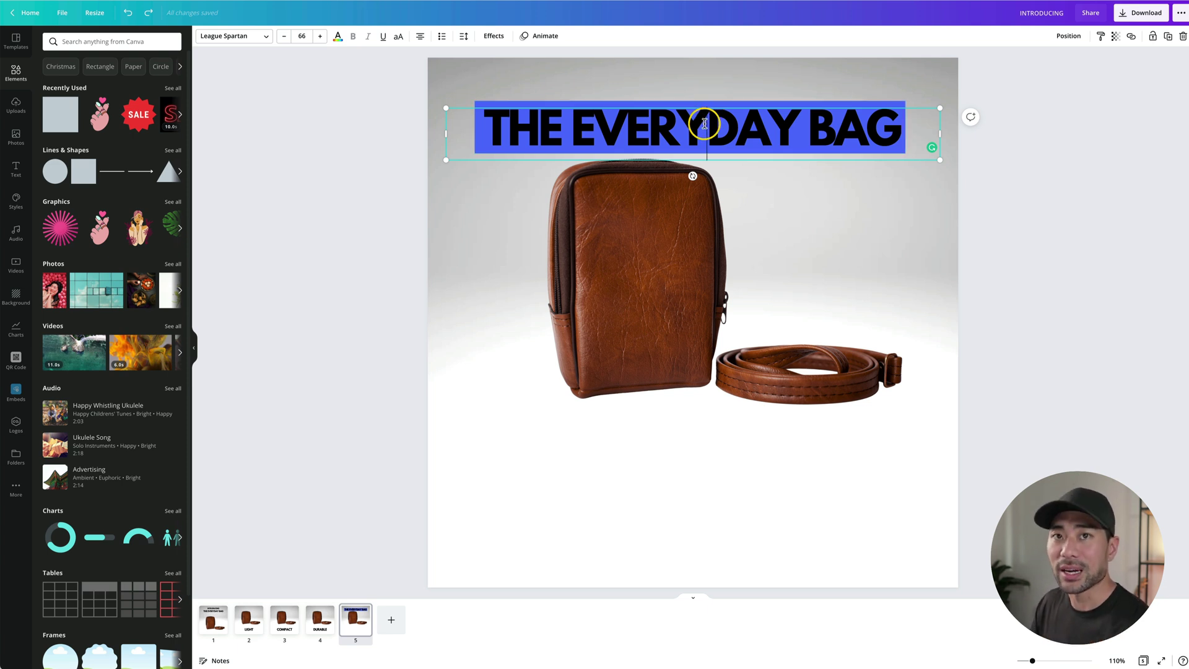
click(783, 136)
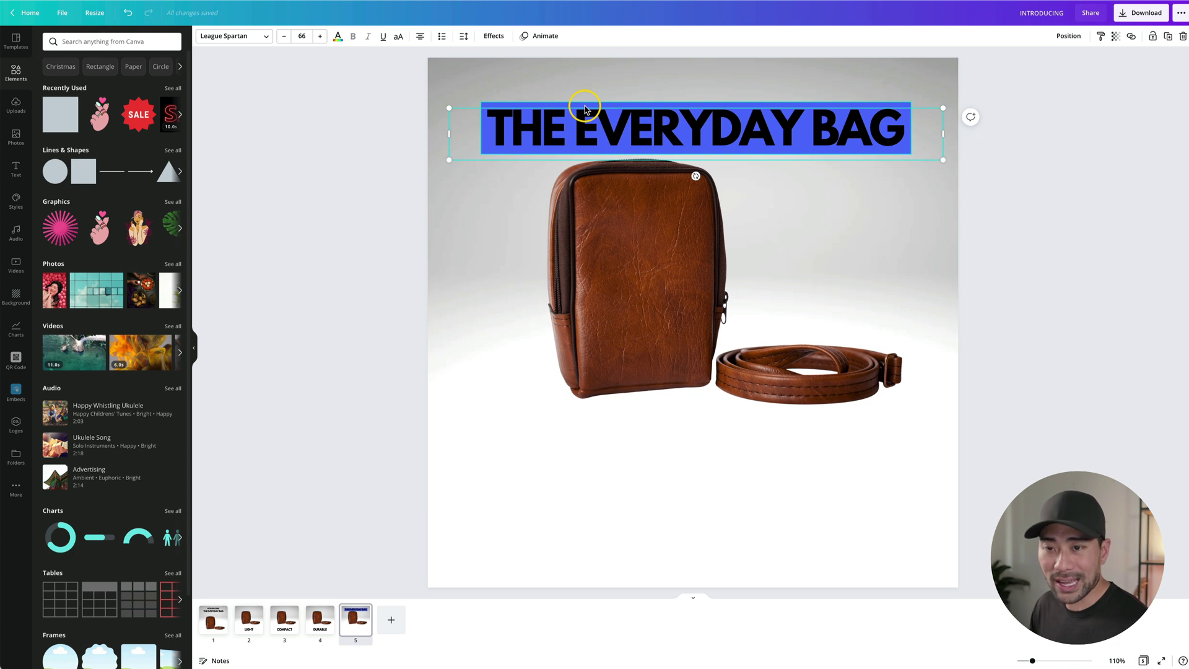
Change the title bar's colour to black.
click(585, 106)
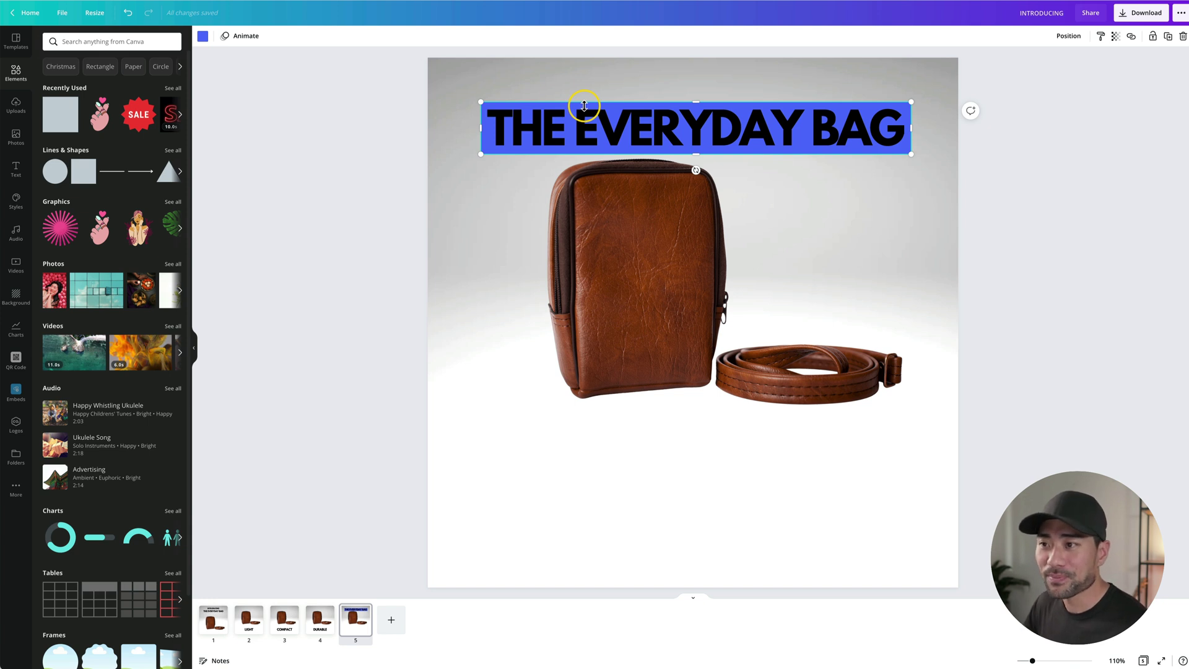
click(204, 37)
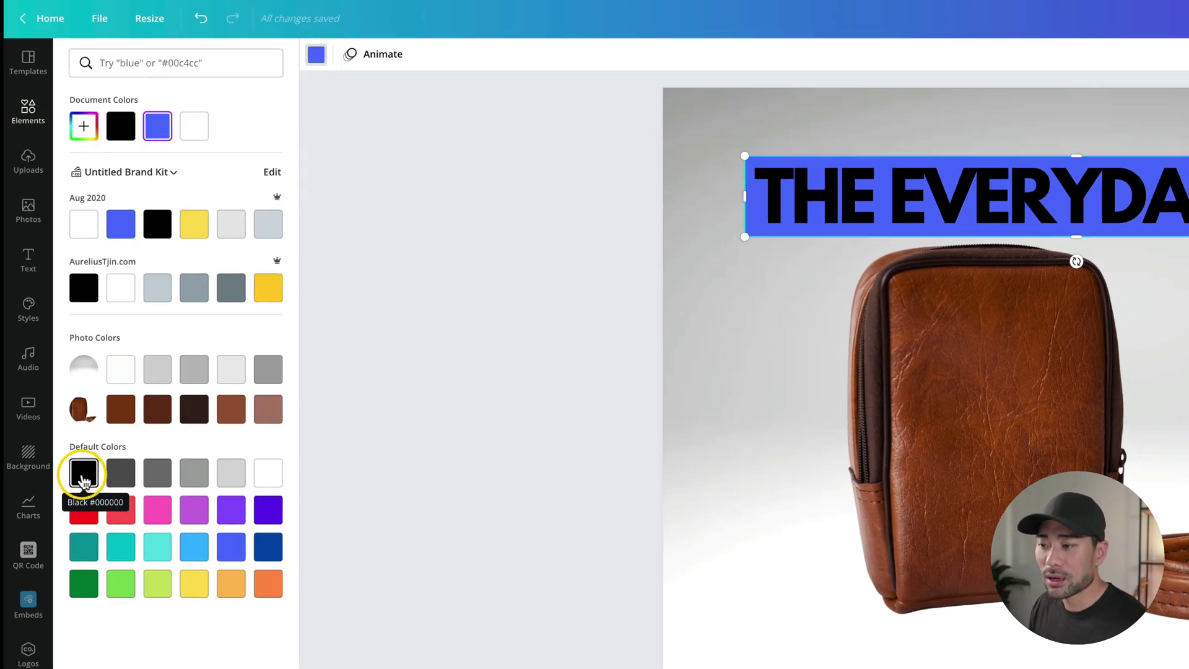
click(83, 473)
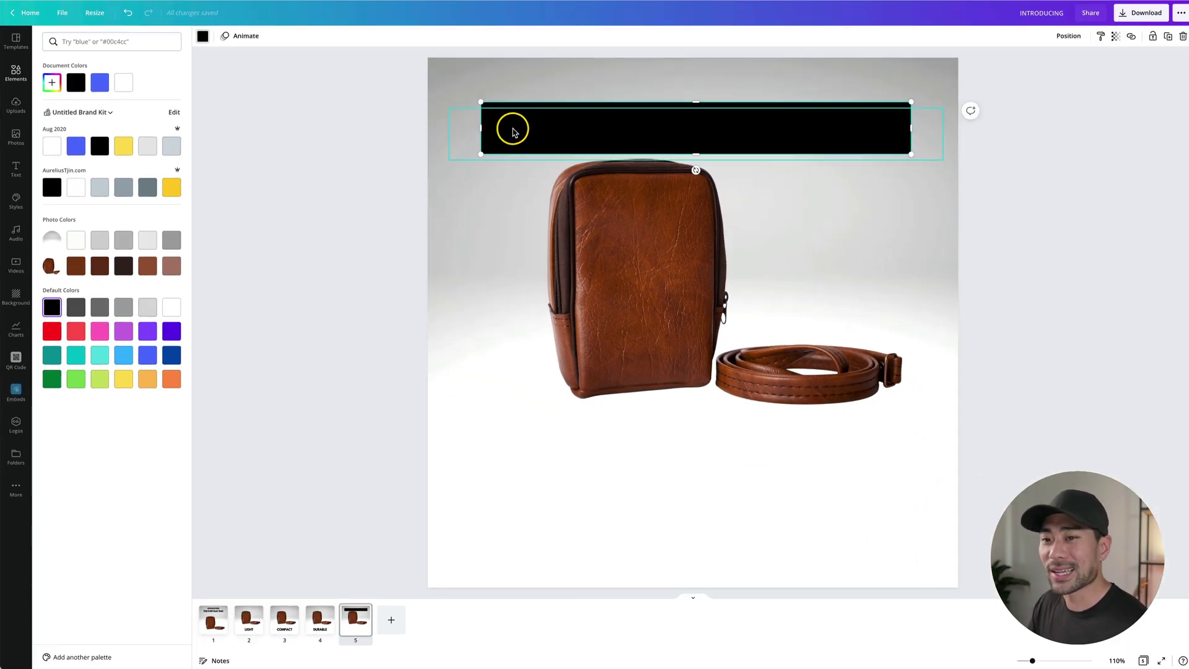
Make the heading text white and nudge the bag photo slightly lower.
click(513, 132)
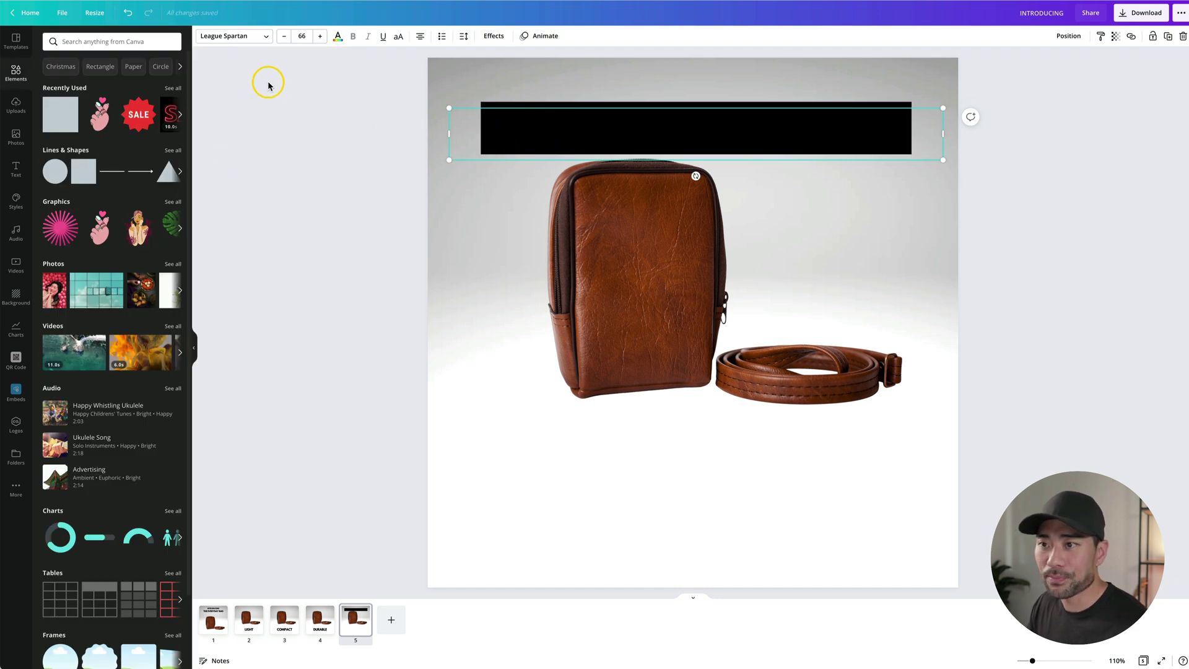
click(338, 39)
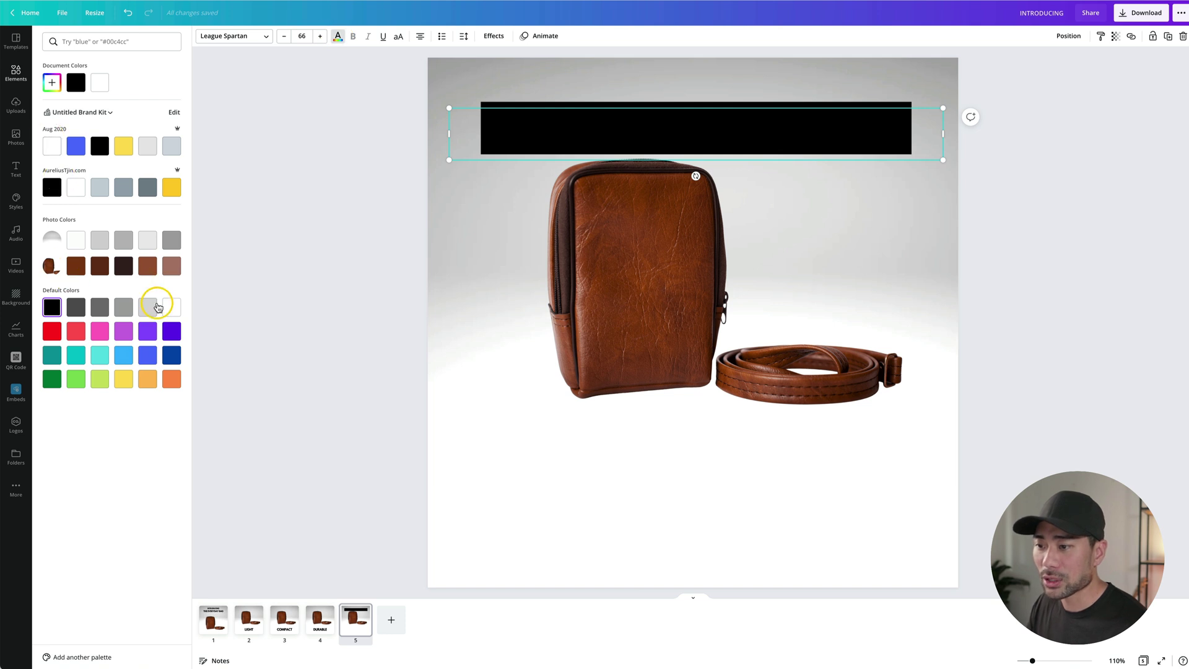
click(172, 307)
drag(682, 306, 681, 331)
click(822, 276)
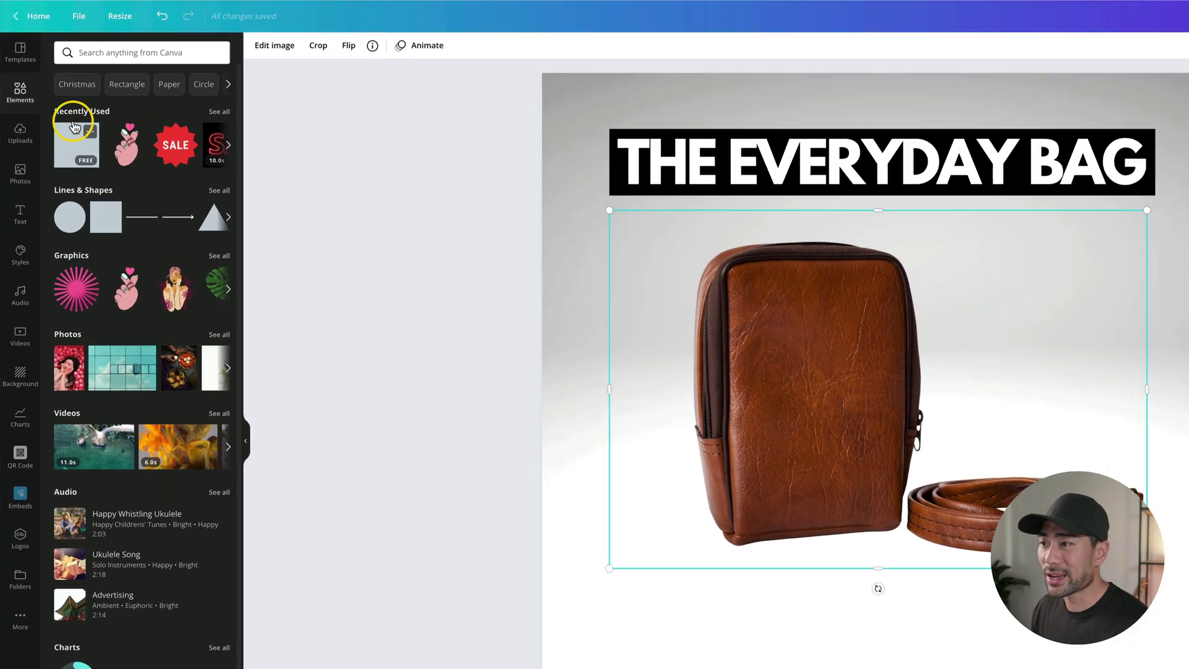
Search Elements for 'sale', add the red SALE badge, shrink it and place it right of the bag.
click(19, 82)
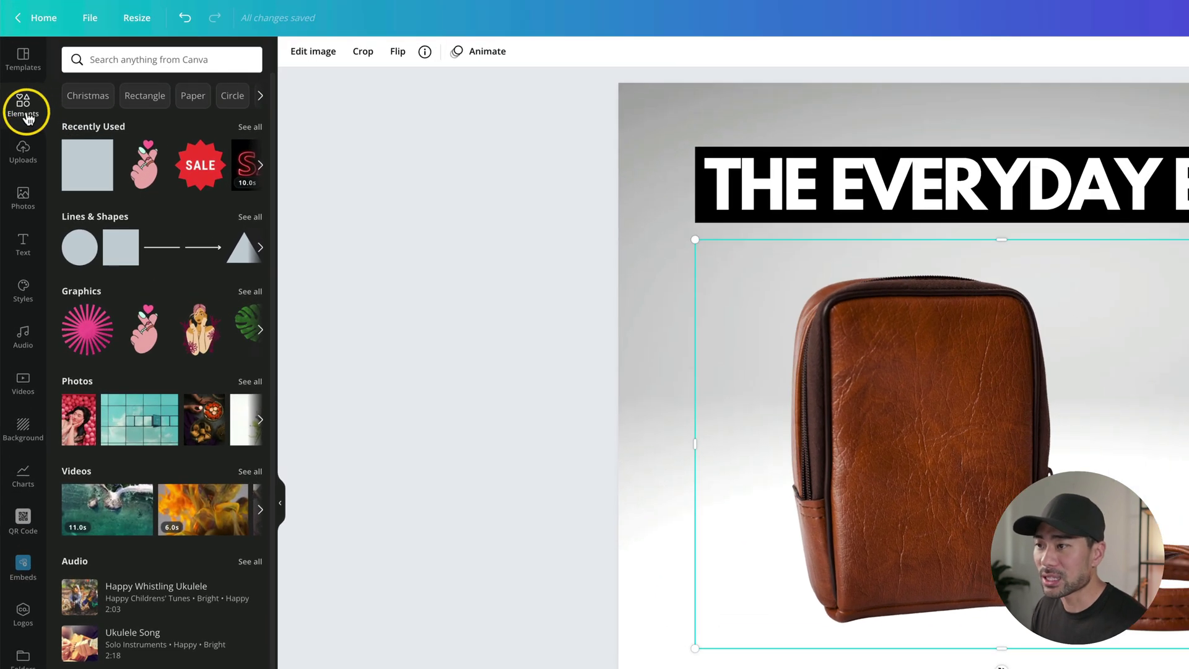
click(136, 58)
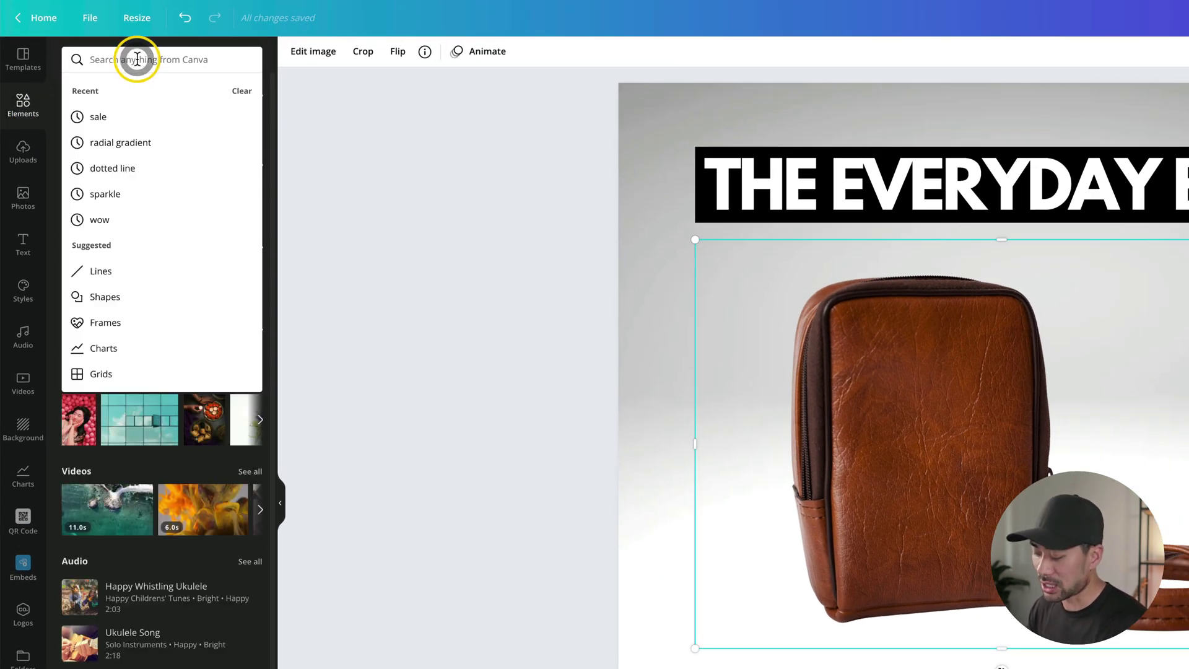
text(sale)
key(Return)
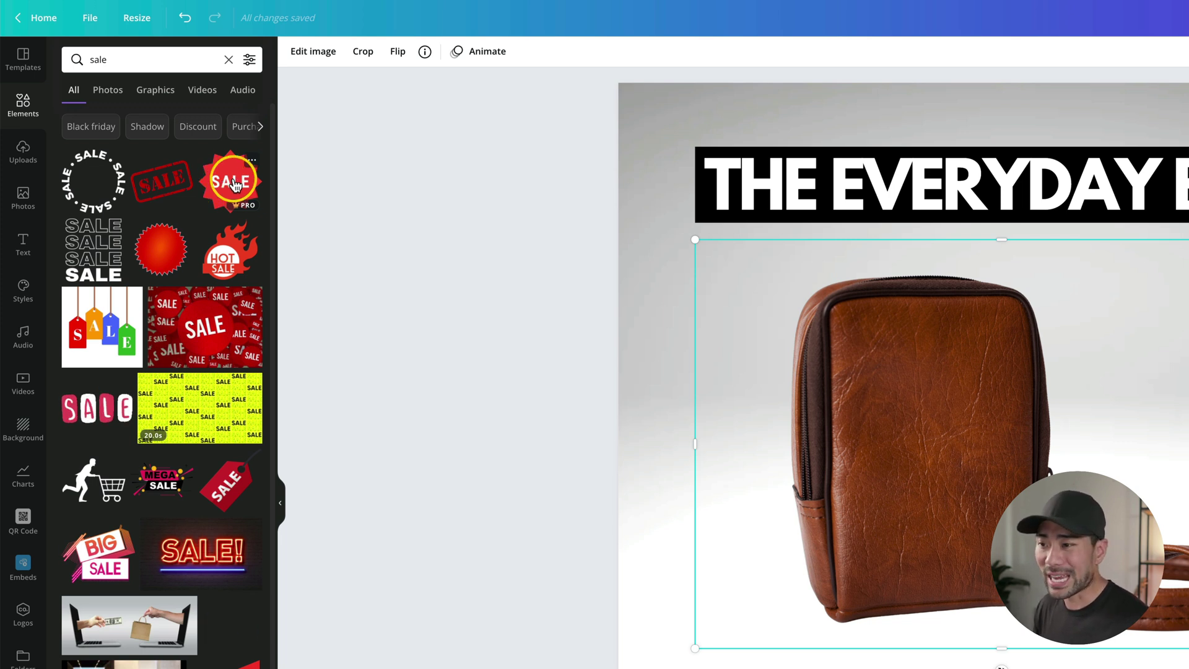
click(234, 185)
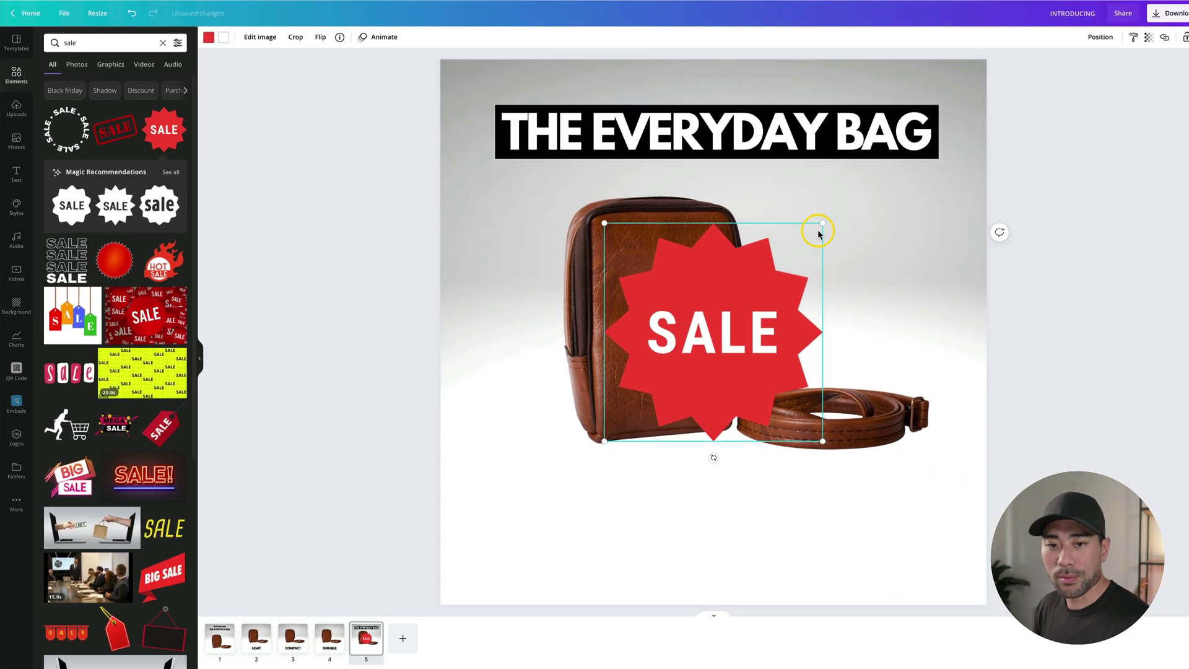
drag(819, 224, 700, 345)
drag(644, 382, 818, 243)
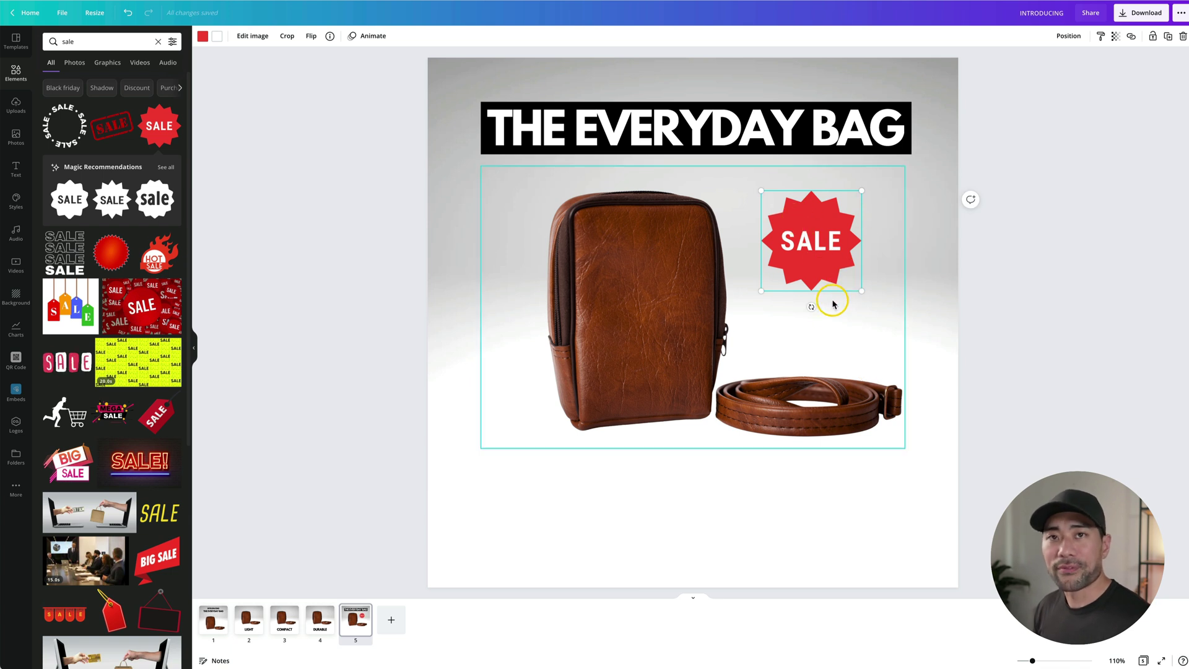
Duplicate the title as black '50% OFF' text, resize it and place it beside the SALE badge.
click(678, 133)
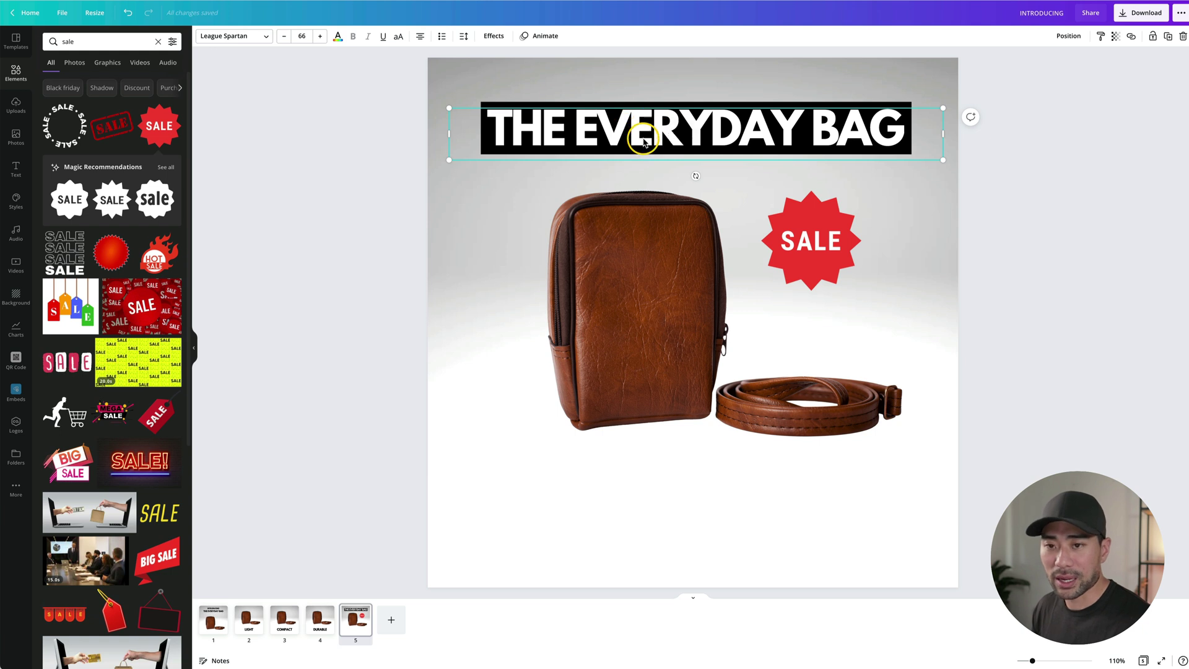
drag(652, 135, 652, 199)
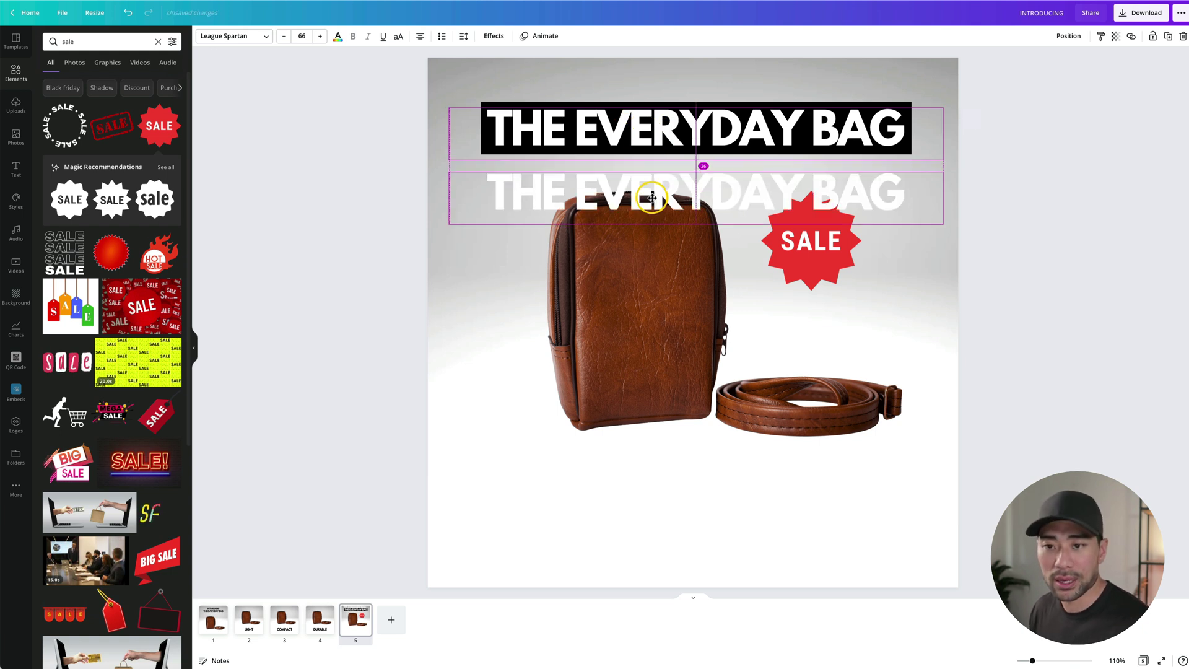
click(338, 38)
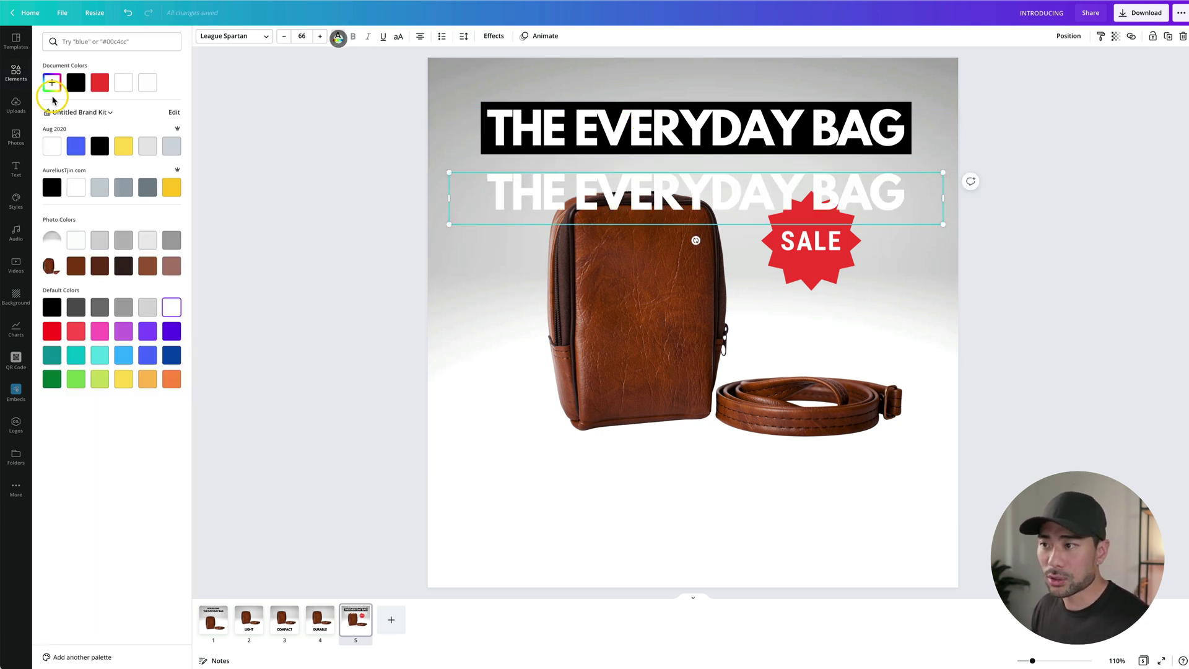
click(52, 307)
double_click(761, 199)
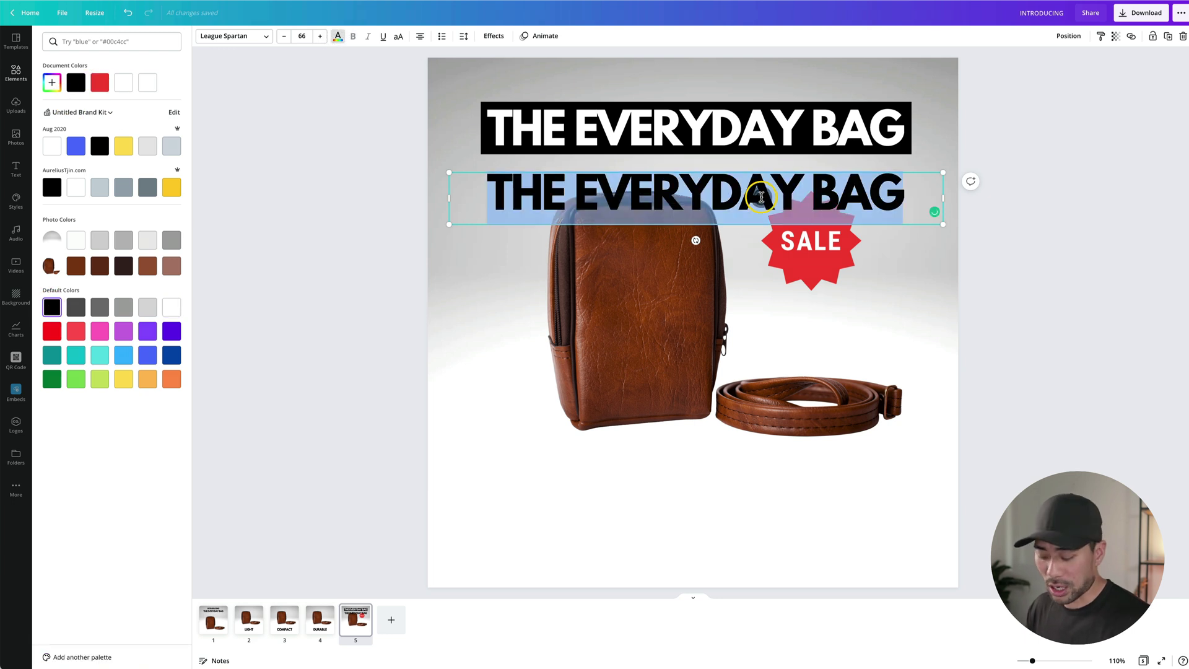
text(50% OFF)
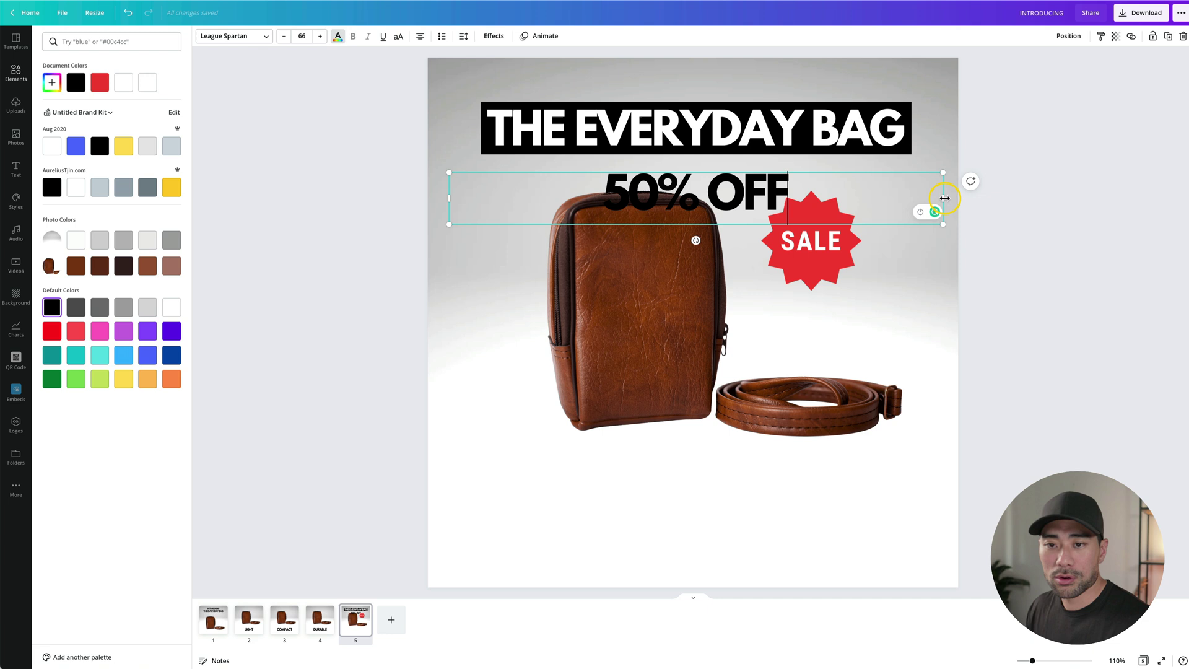
drag(944, 199, 586, 209)
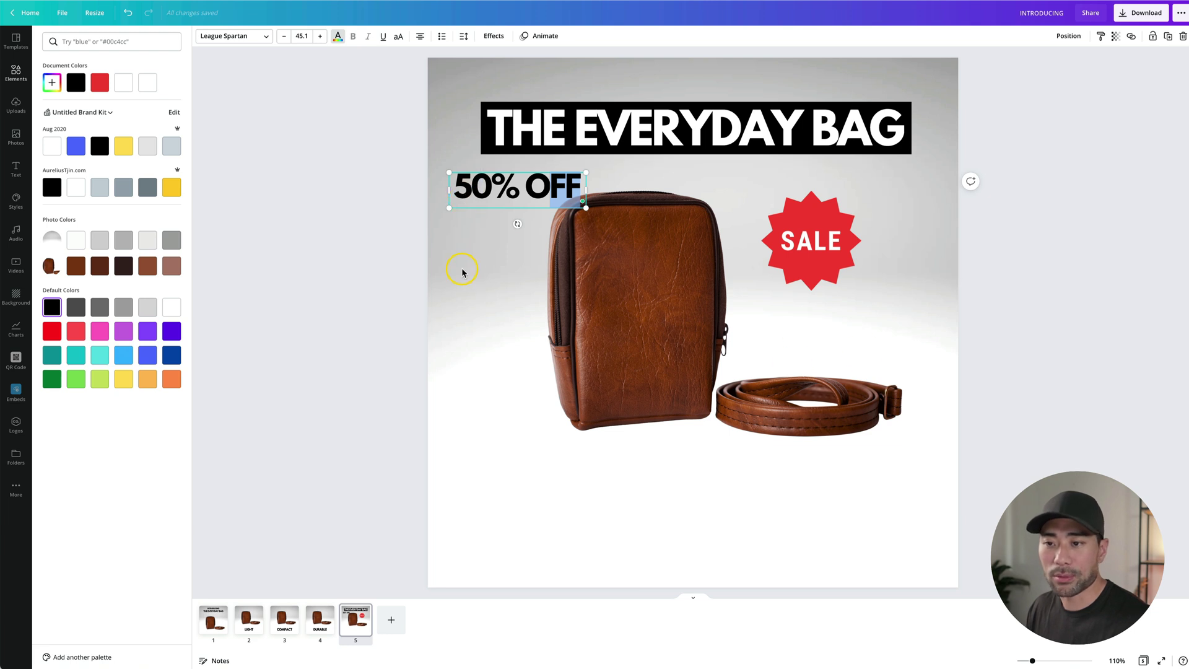
drag(483, 193, 782, 322)
key(Escape)
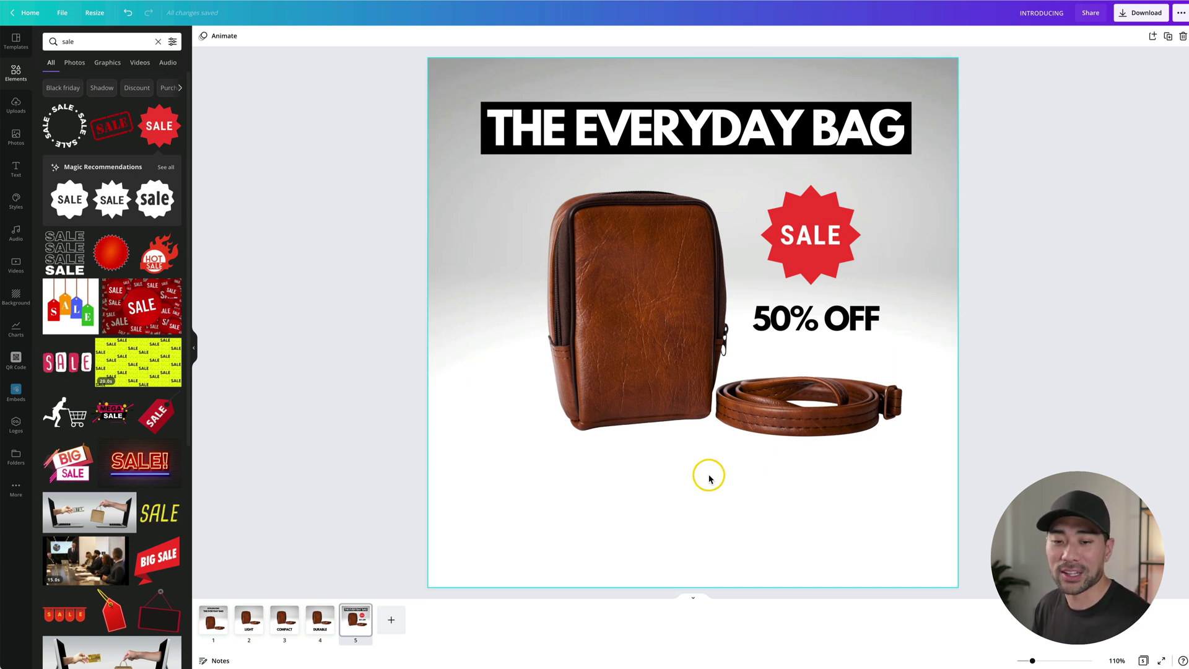
Restore the COUPON: text below the bag and complete it as 'COUPON: SAVE50'.
click(815, 324)
key(ctrl+z)
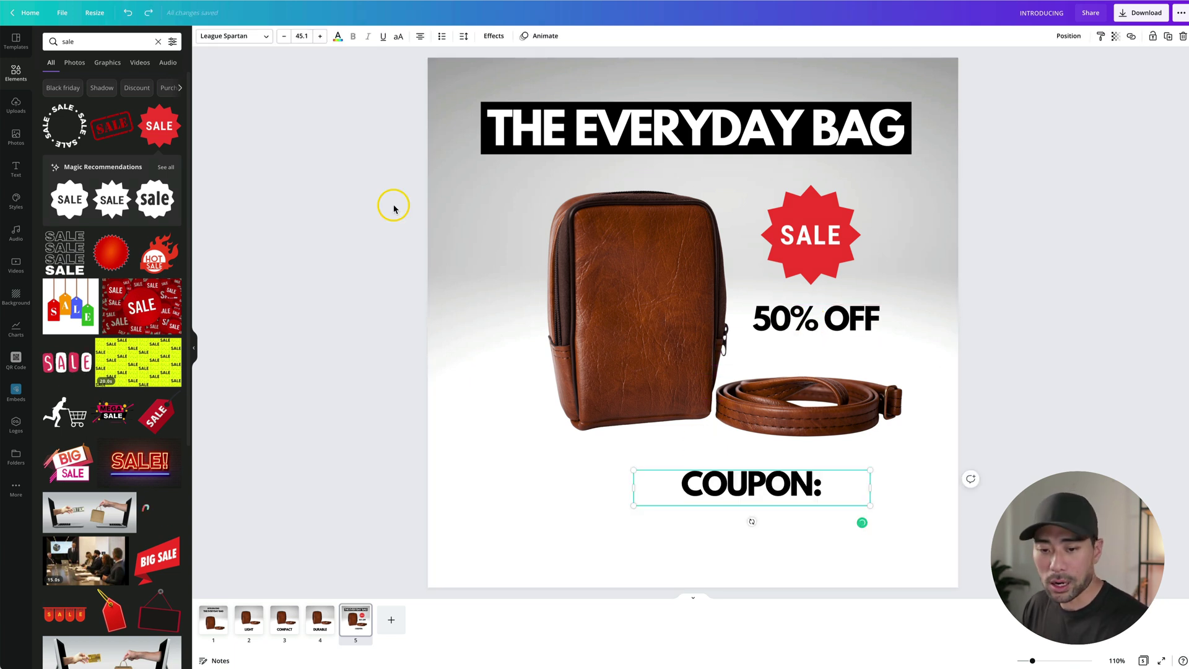
text(SAVE)
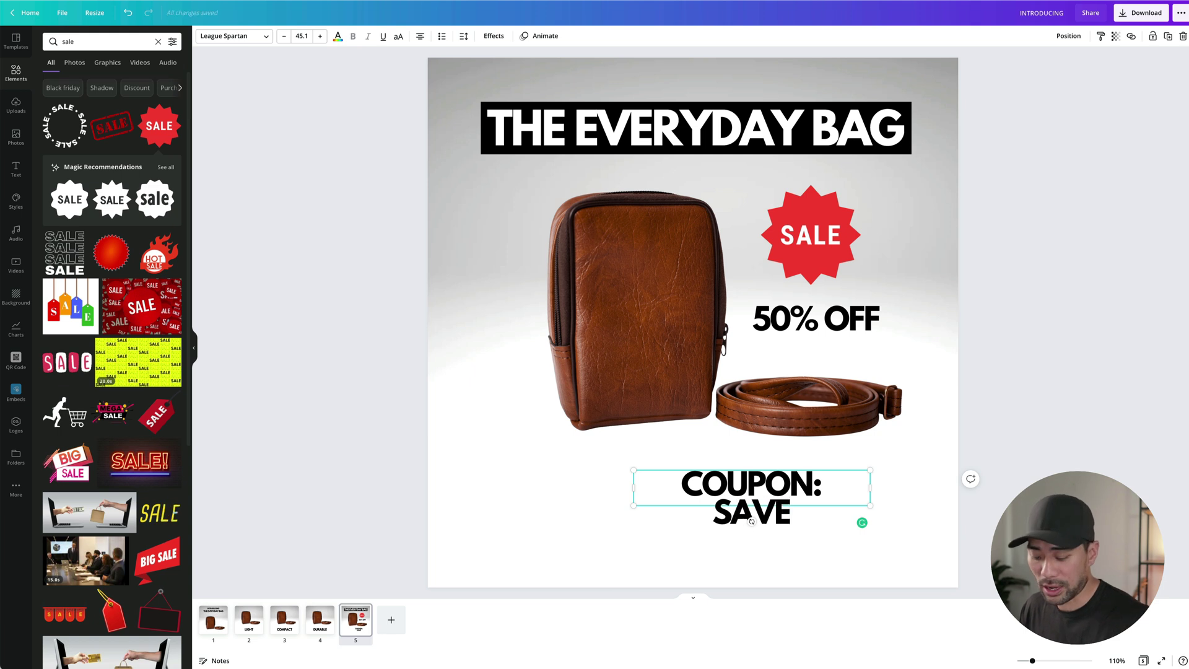
text(50)
click(696, 519)
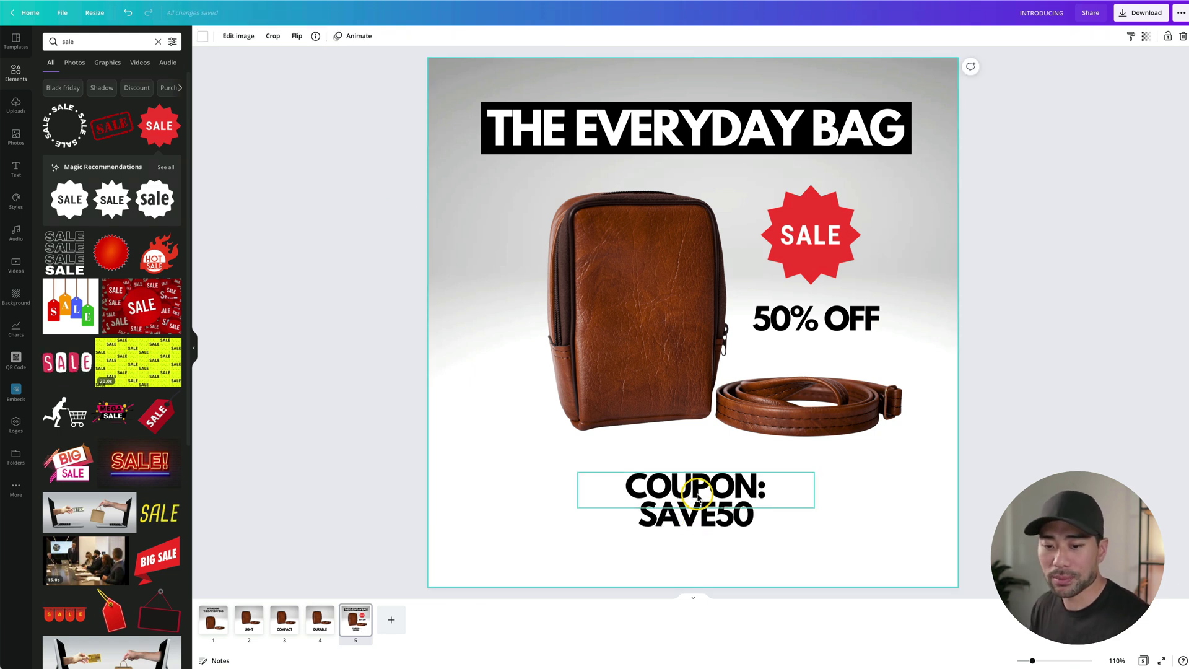
Select all the COUPON: SAVE50 text and open its Spacing settings.
click(697, 495)
double_click(697, 493)
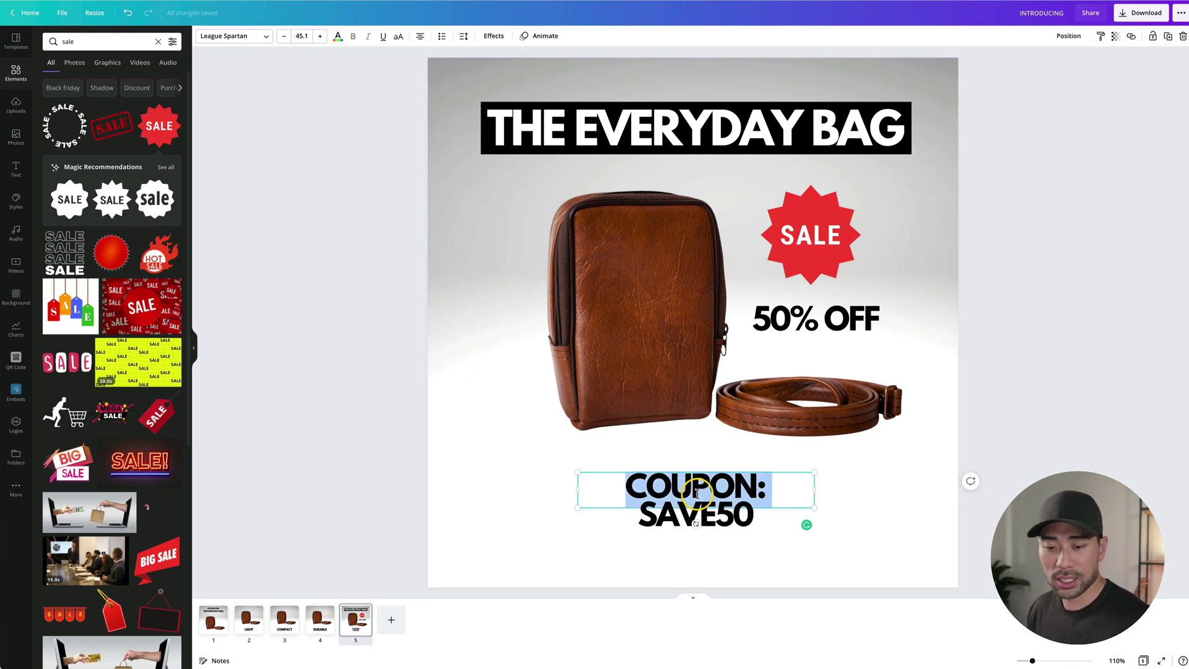
key(ctrl+a)
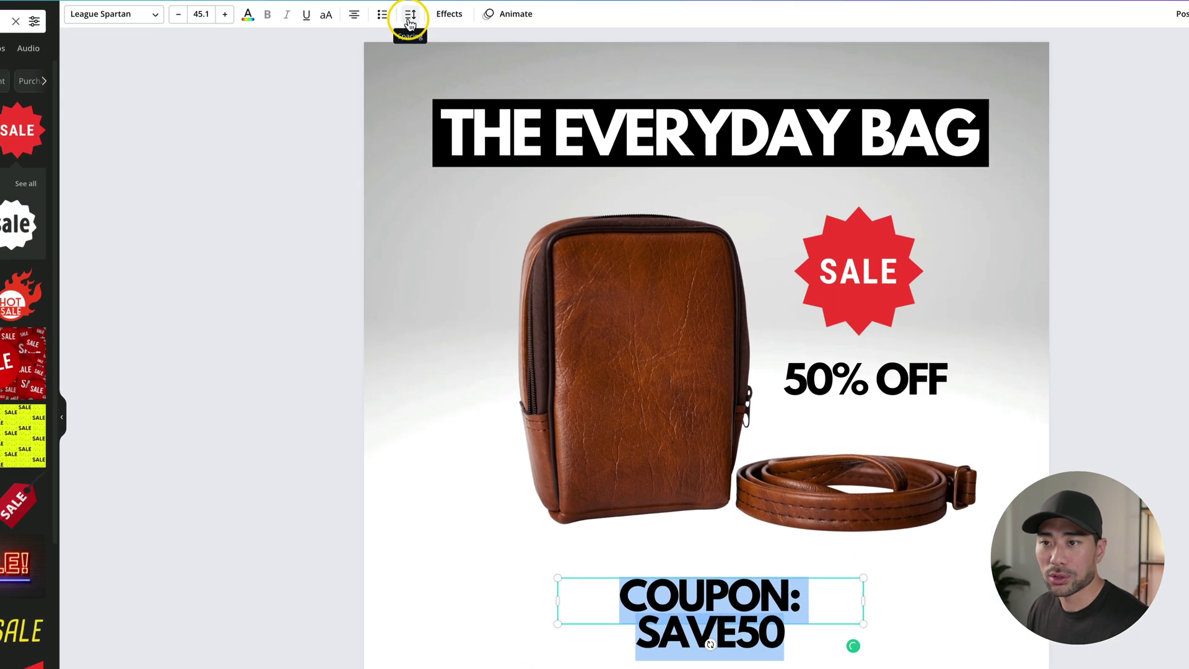
click(410, 19)
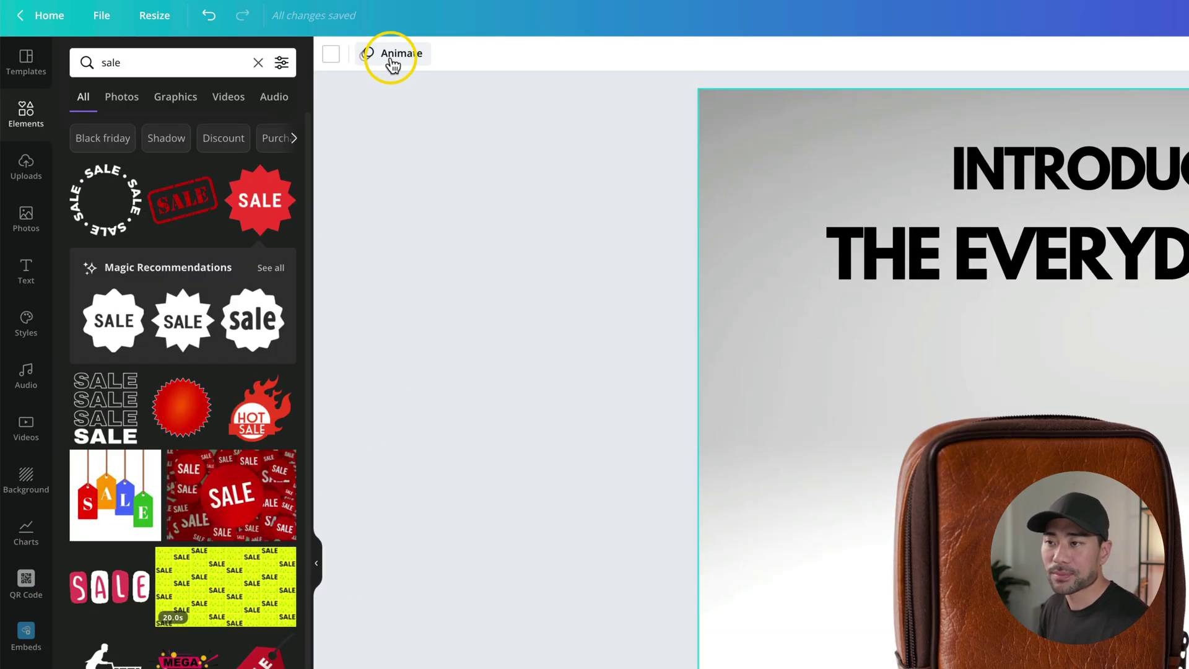
Preview Simple, Smooth, Breathe, Stomp, Tumble, Block and Photo Zoom, then apply Rise to page 1.
click(392, 62)
click(117, 98)
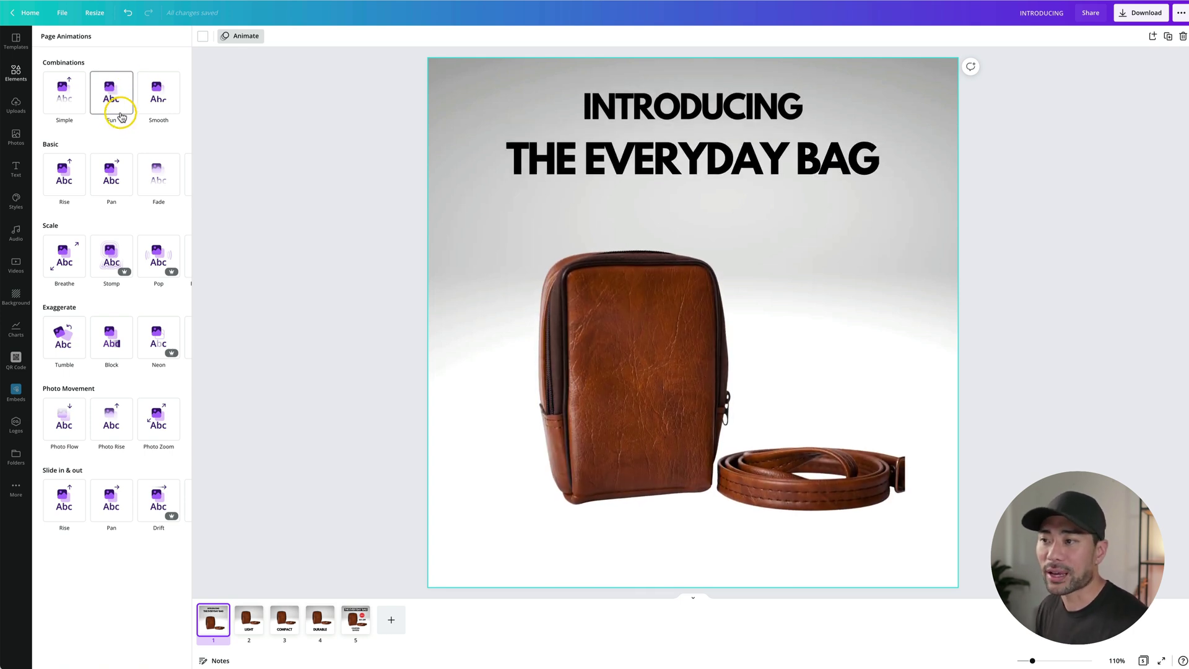
click(78, 109)
click(160, 102)
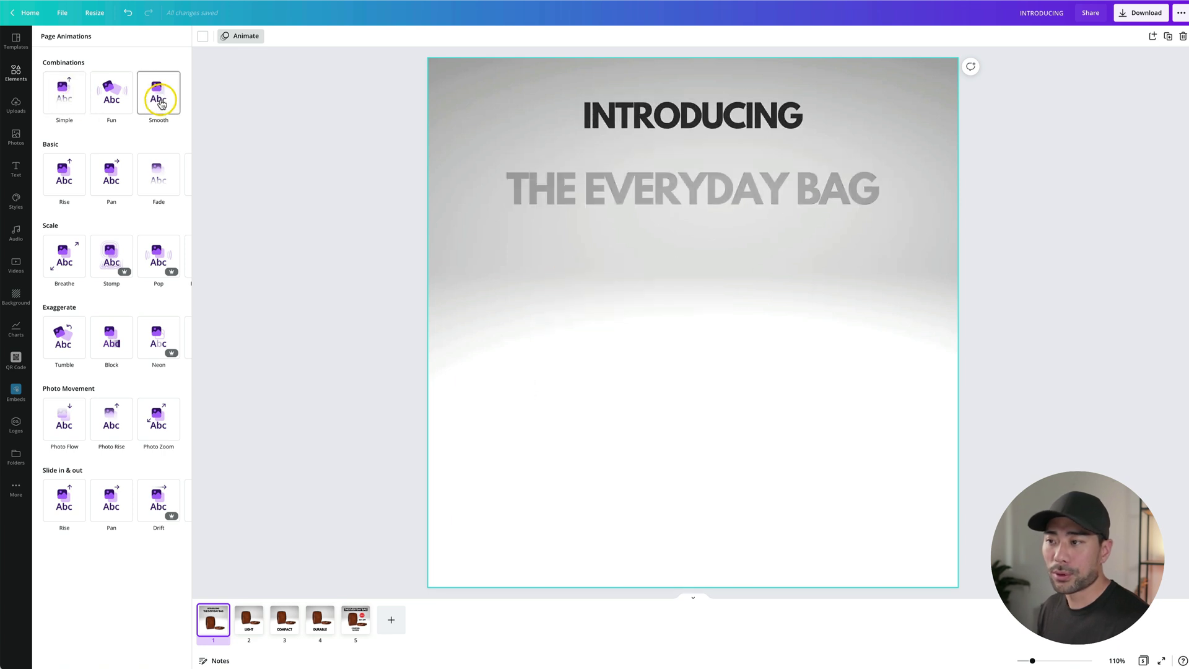
click(70, 176)
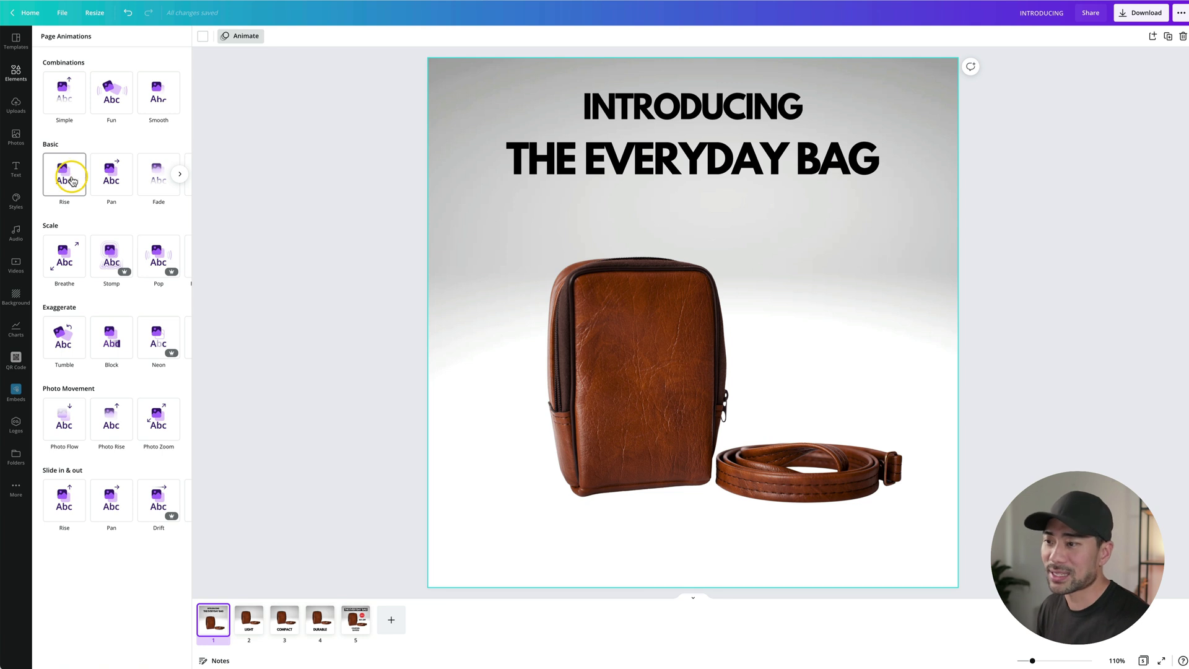
click(65, 273)
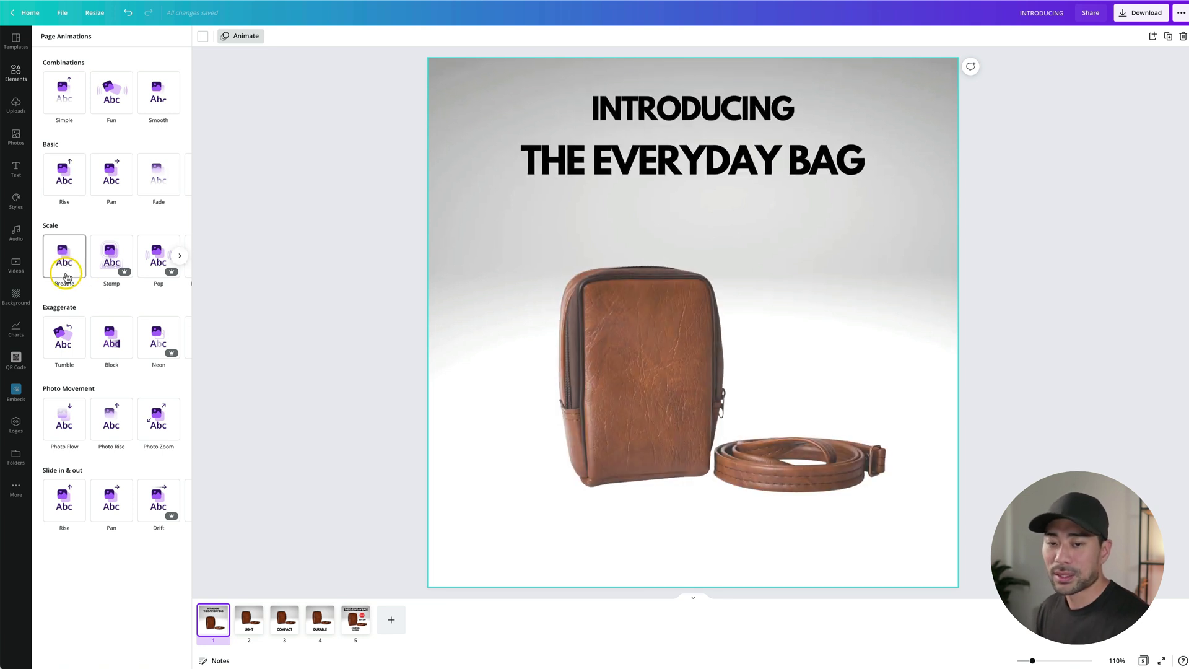
click(115, 268)
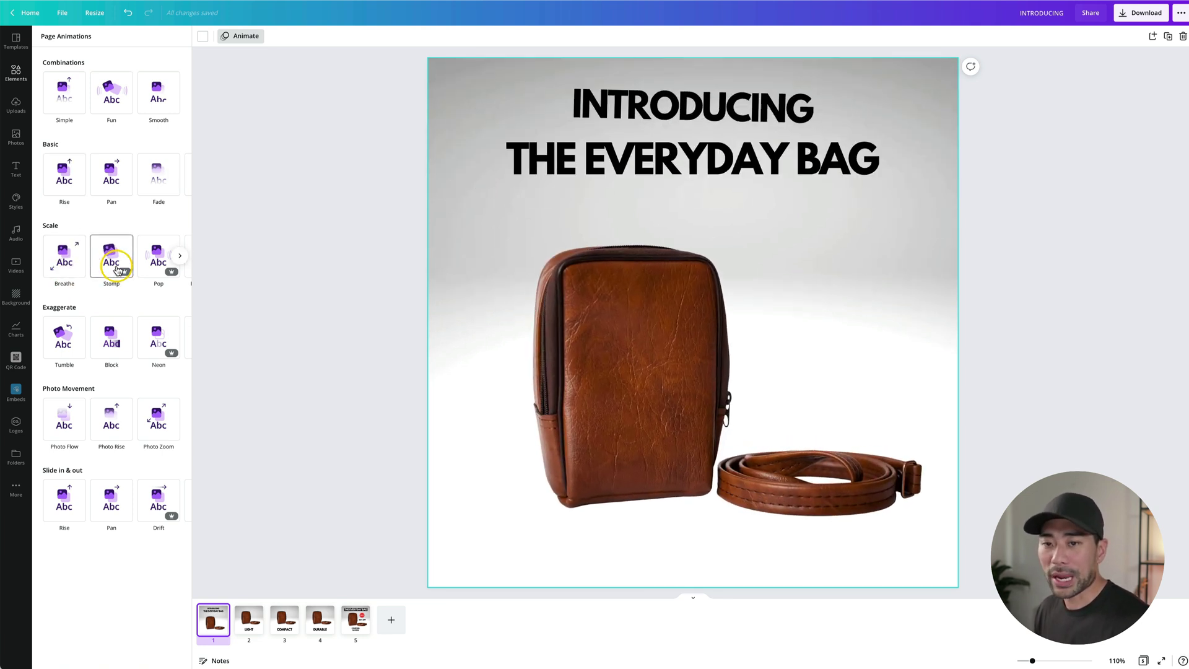
click(64, 337)
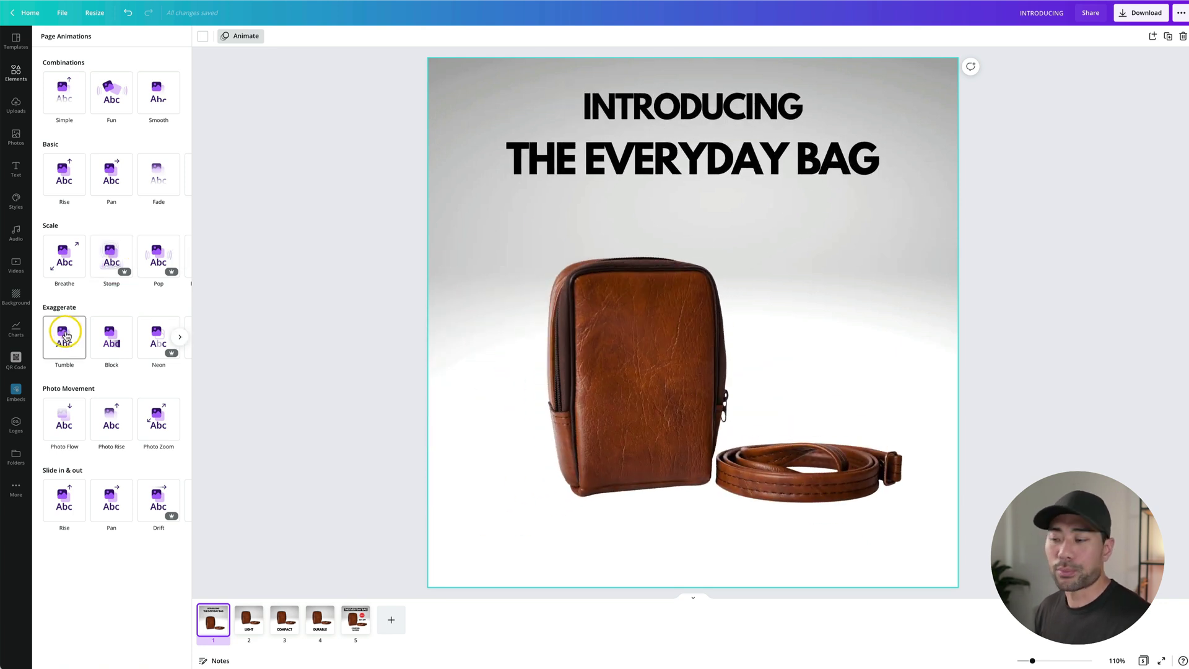
click(115, 339)
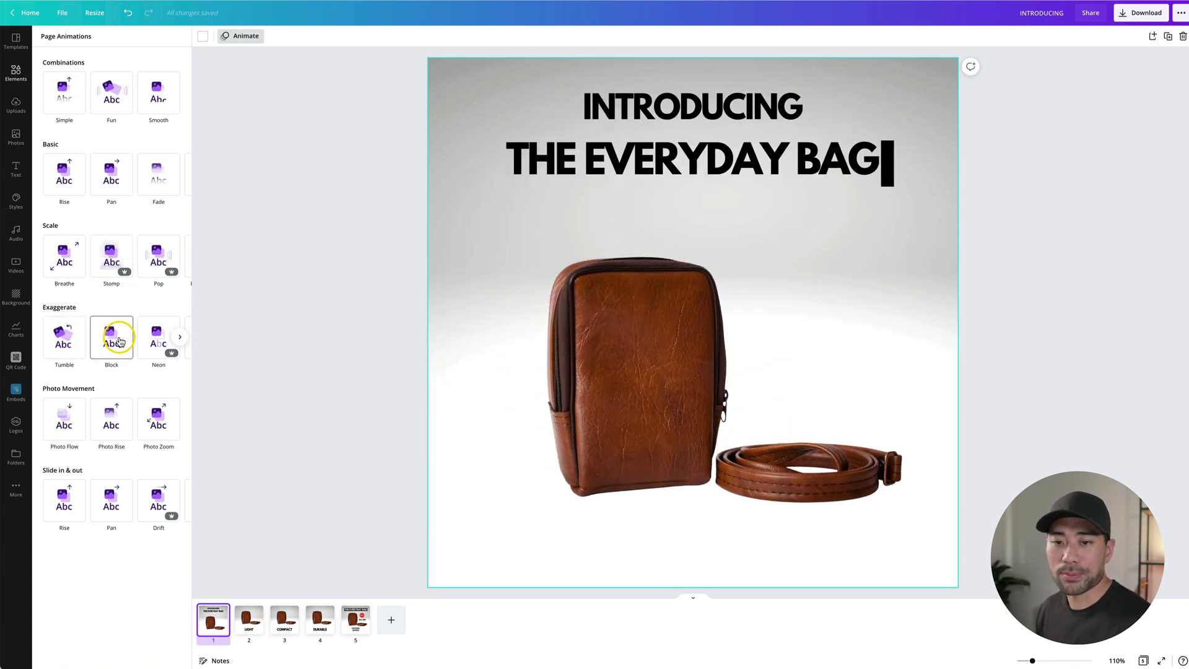
click(158, 418)
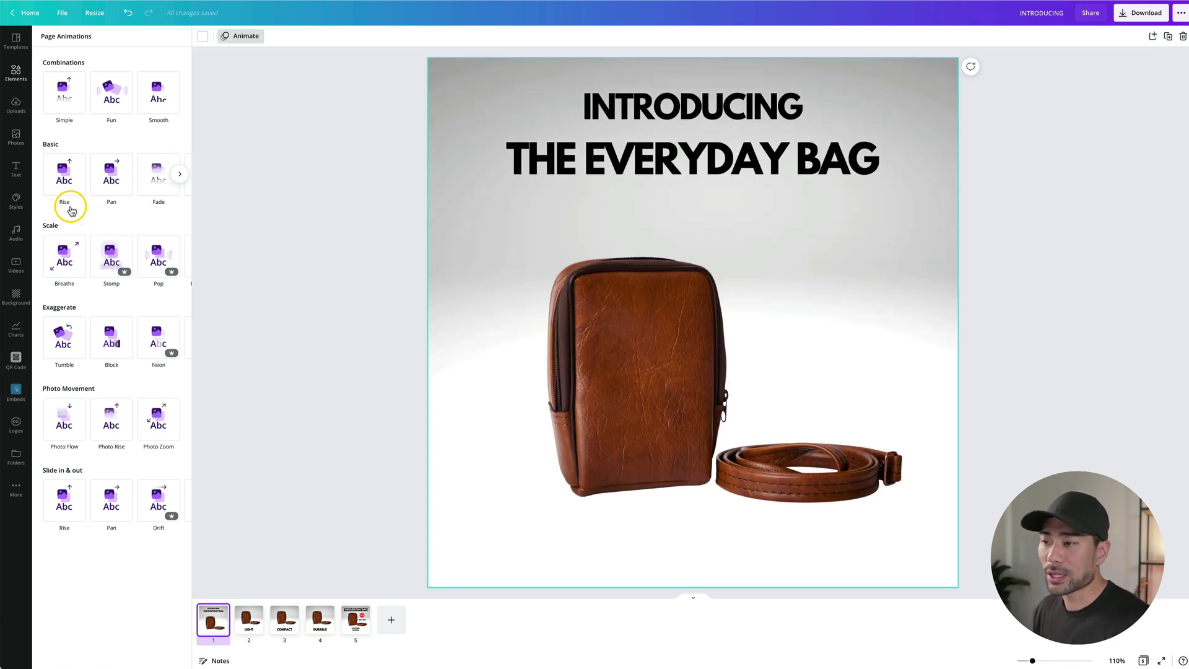
click(62, 189)
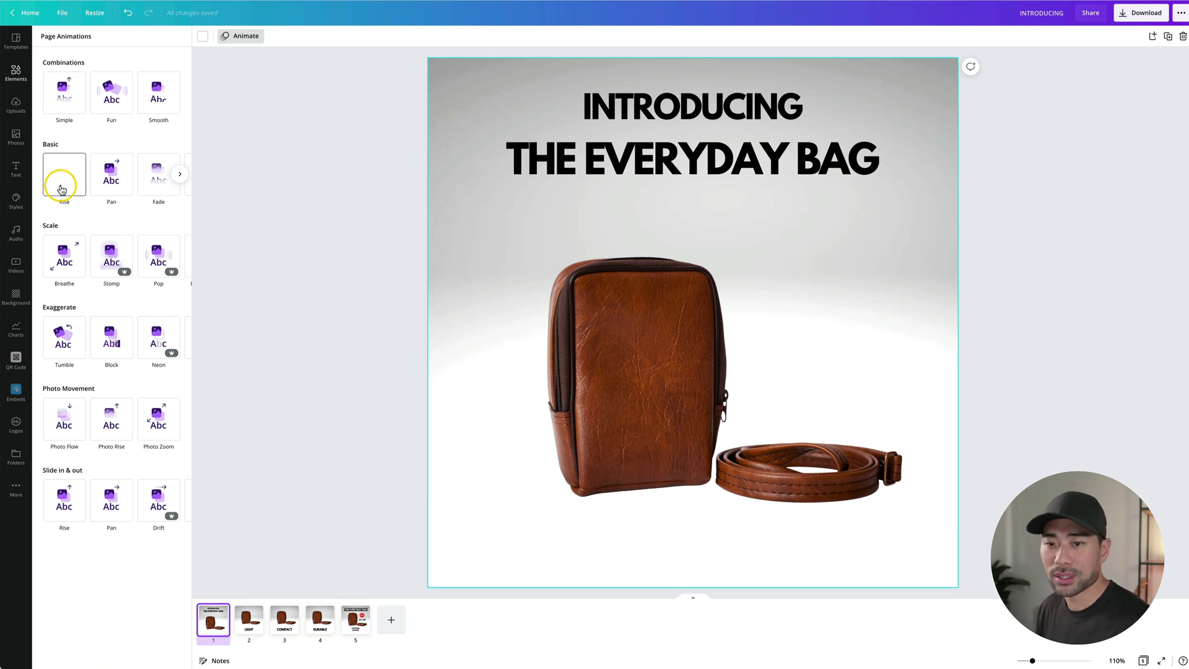
click(62, 189)
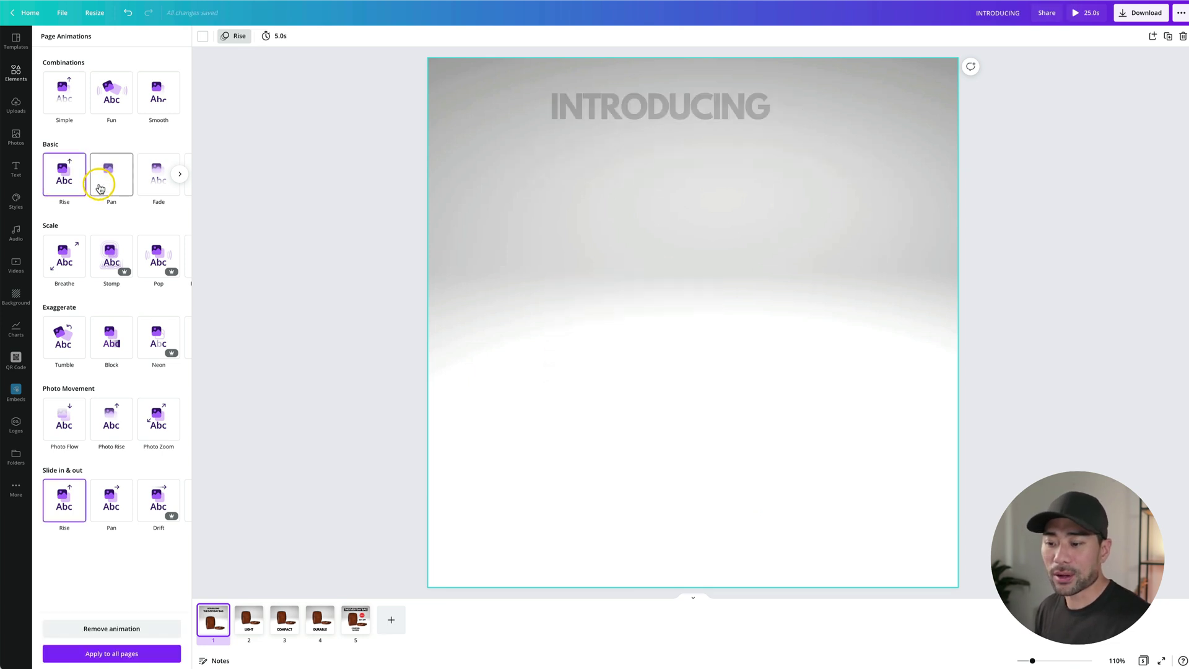
Give the LIGHT headline on page 2 the Rise text animation.
click(246, 620)
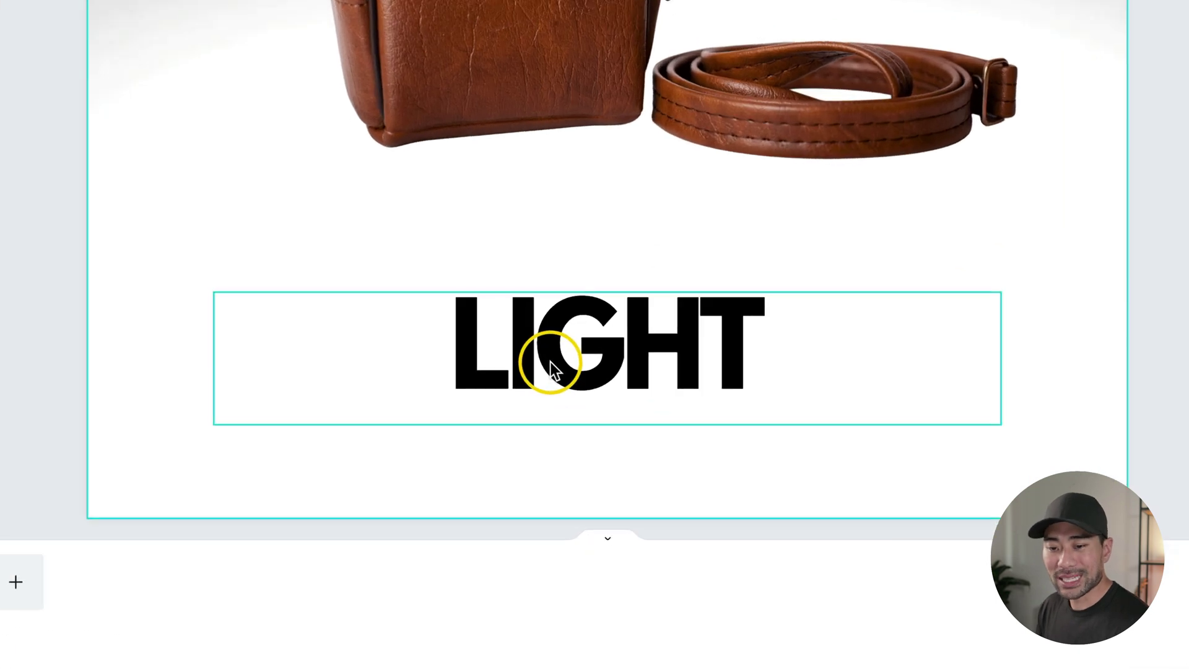
right_click(551, 362)
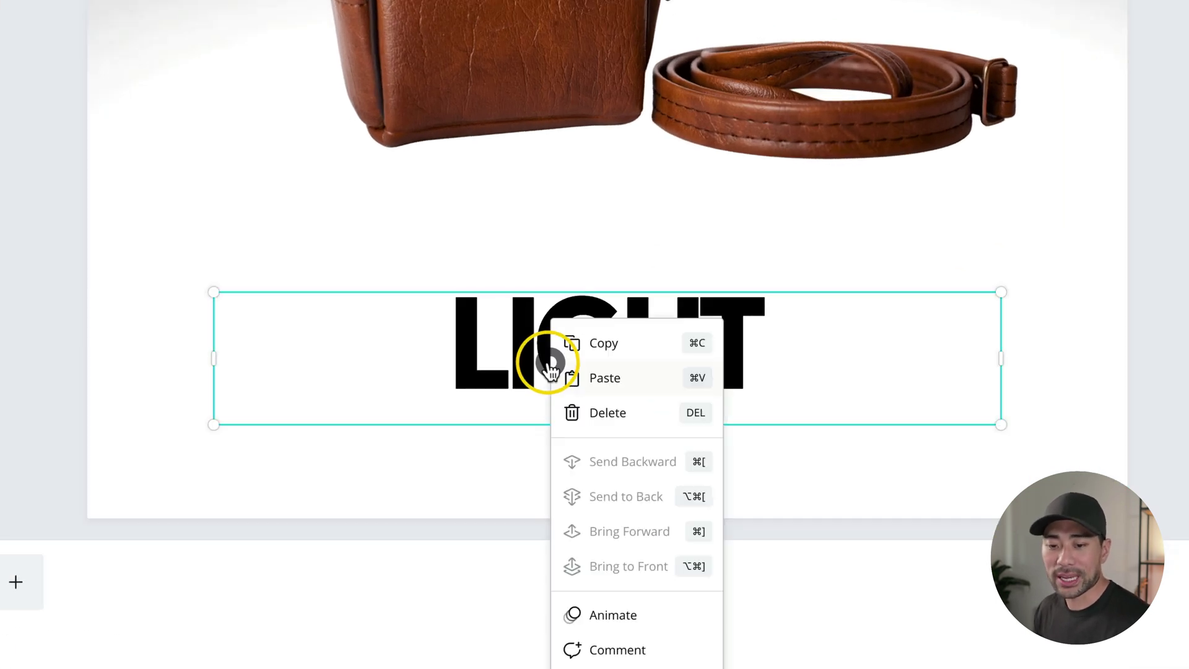
click(612, 616)
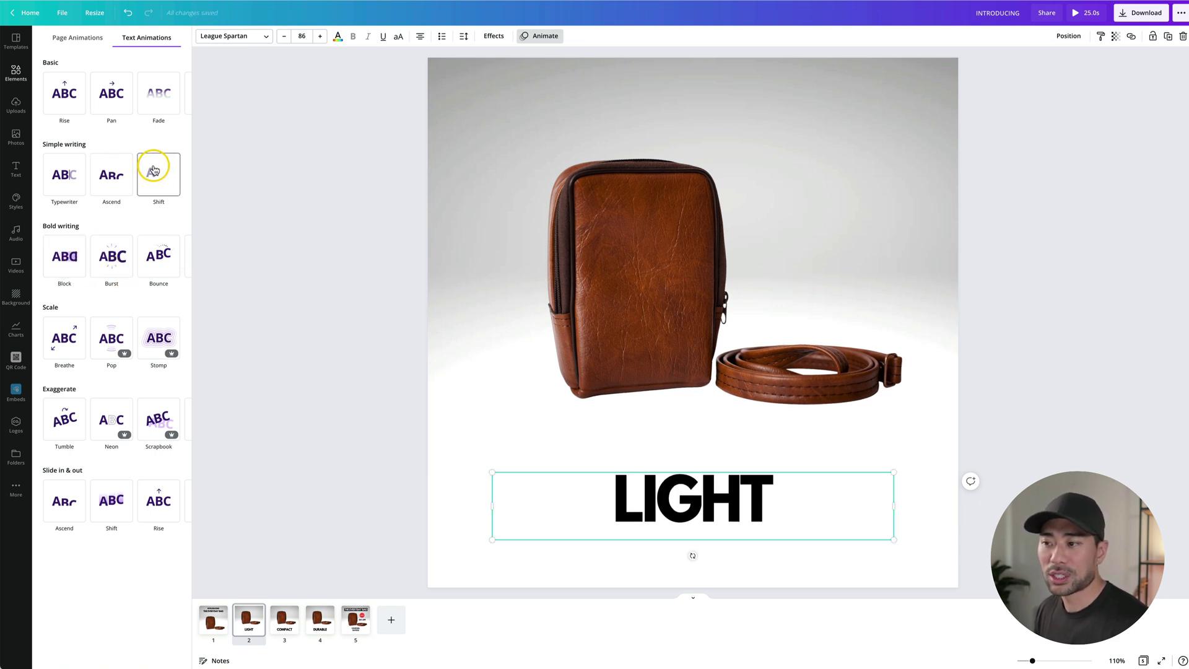
click(63, 101)
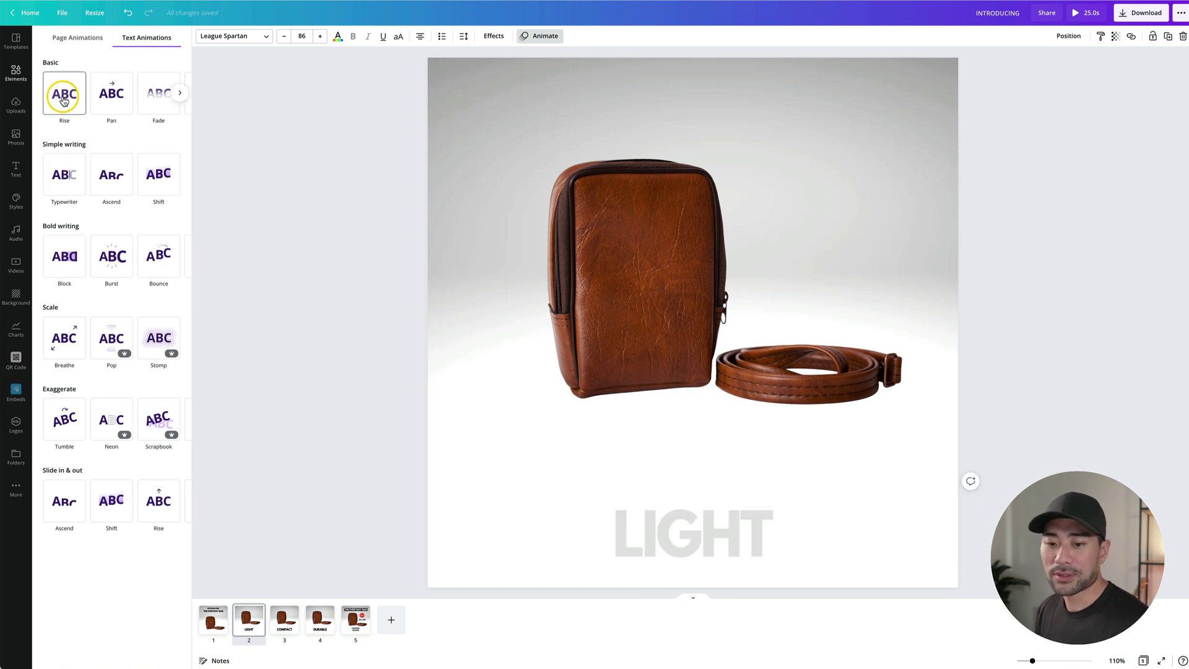
Give the COMPACT headline on page 3 the Bounce text animation.
click(282, 628)
click(632, 507)
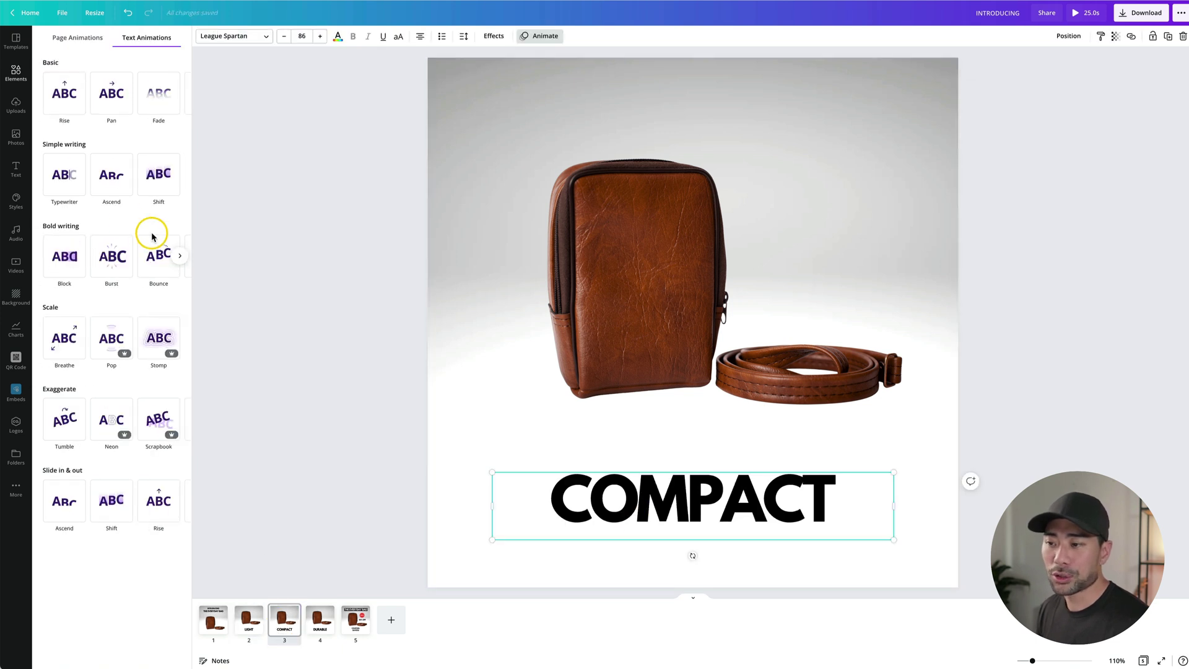
click(153, 262)
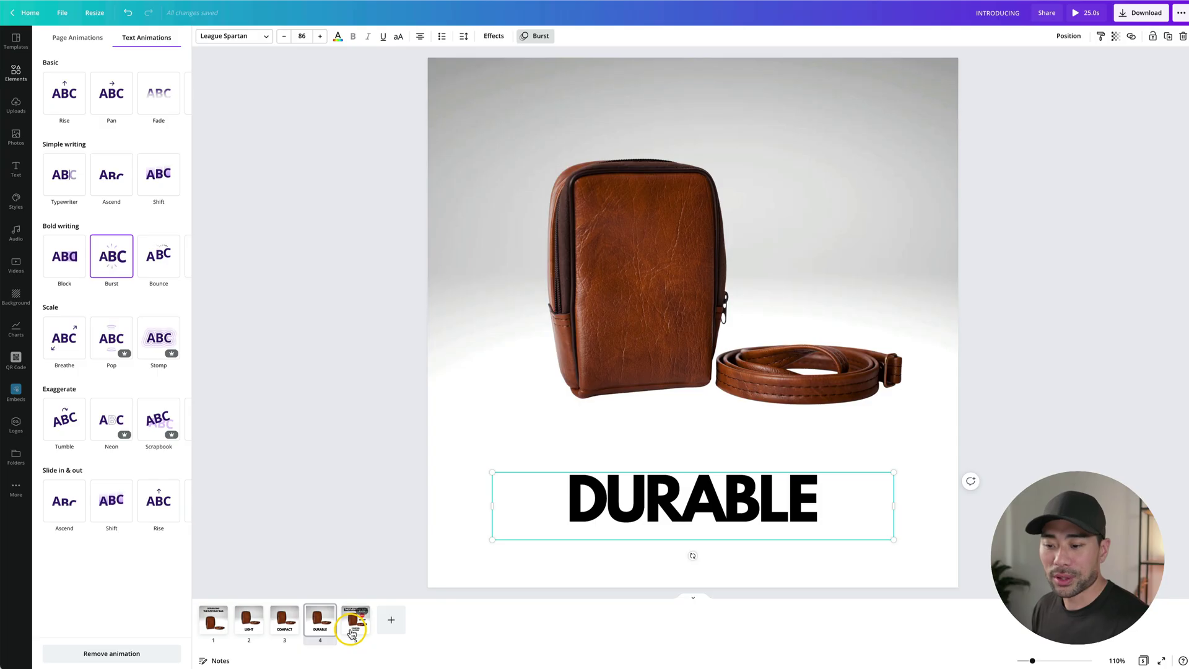
Go to page 5, THE EVERYDAY BAG sale slide with the coupon.
click(351, 631)
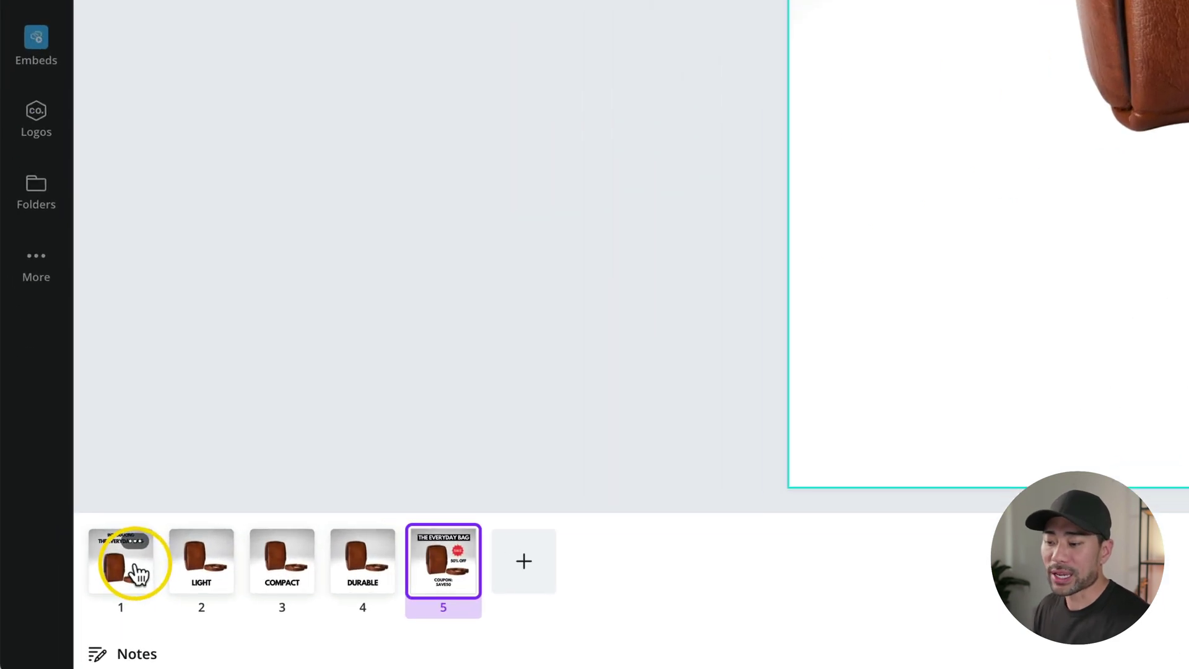
Add a Dissolve transition after page 1, then play the full ad preview.
right_click(58, 622)
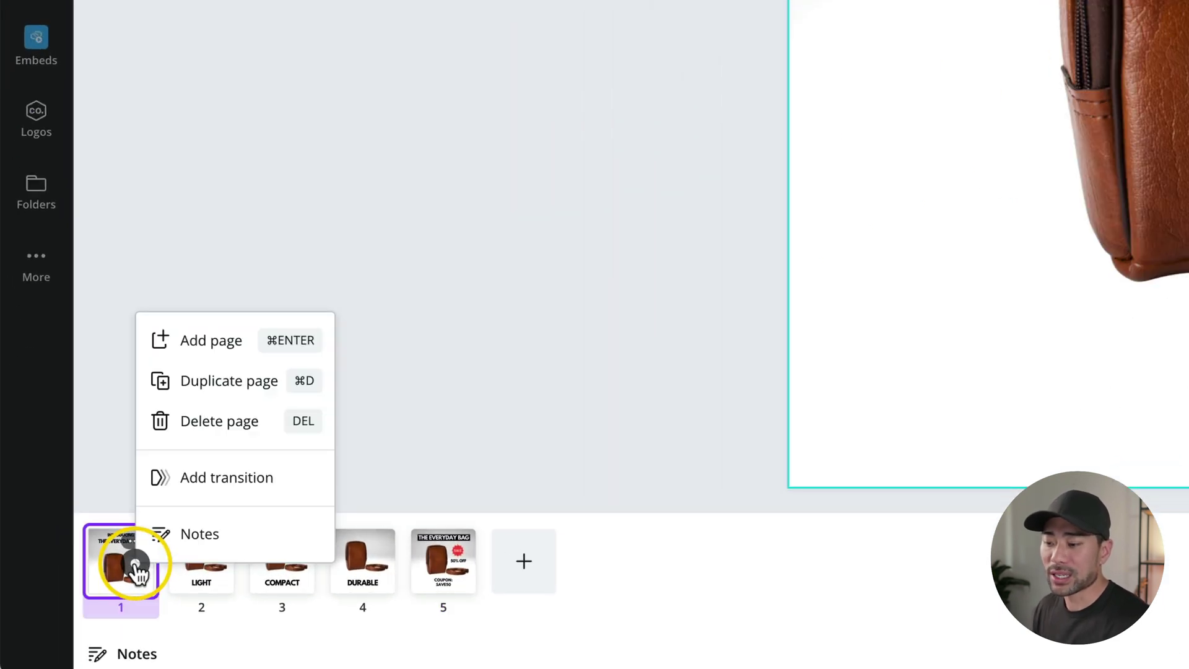
click(229, 486)
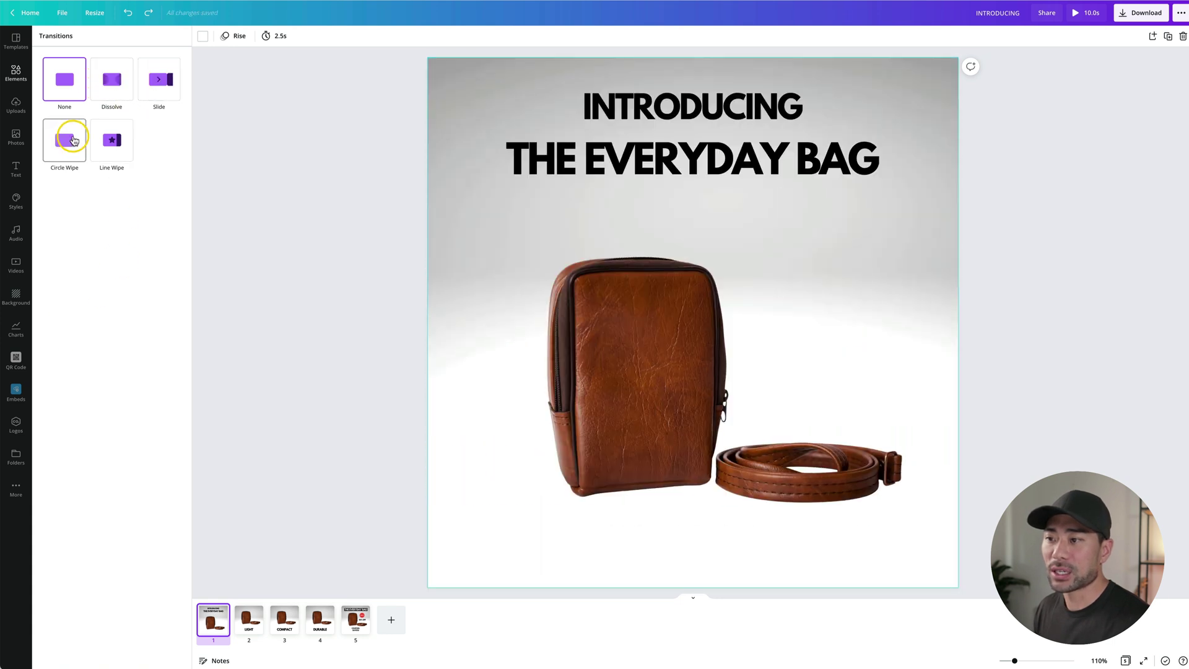
click(113, 94)
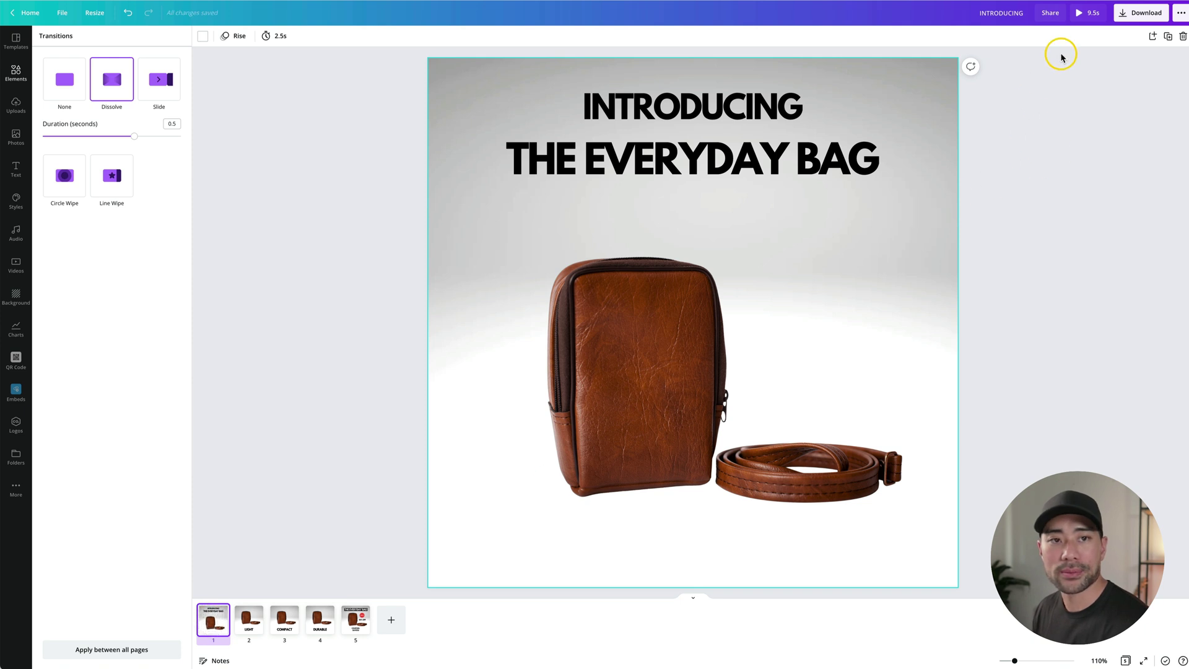
click(1079, 13)
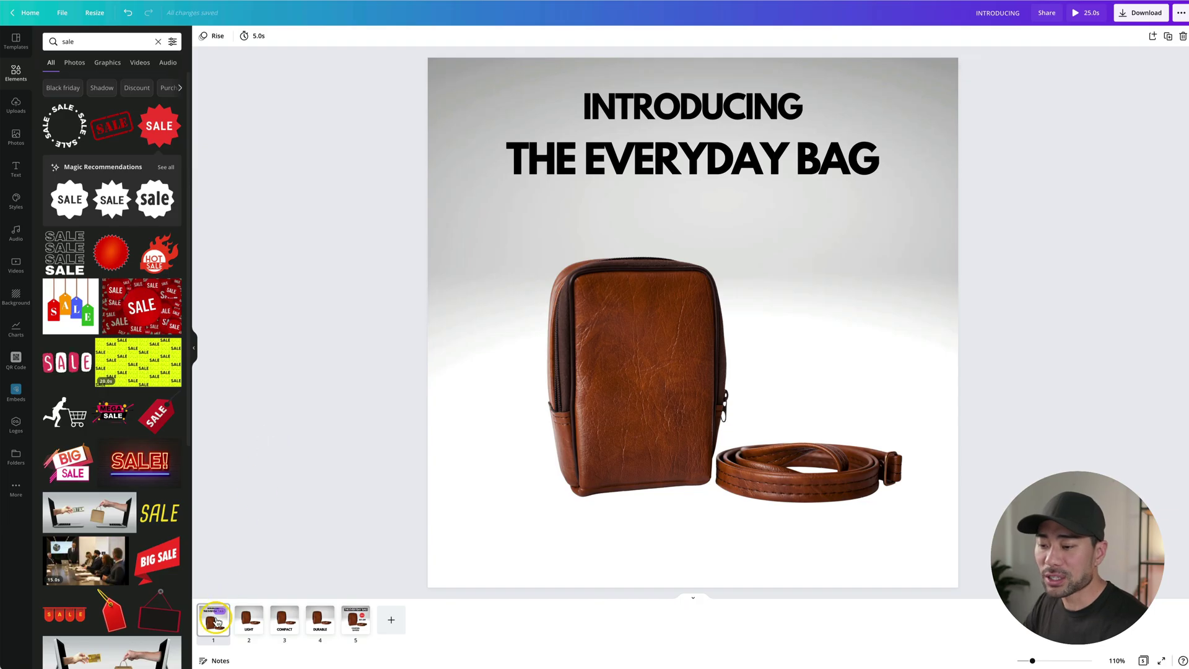
Shorten the intro page from 5.0s to 2.5s, checking it with a preview.
click(214, 625)
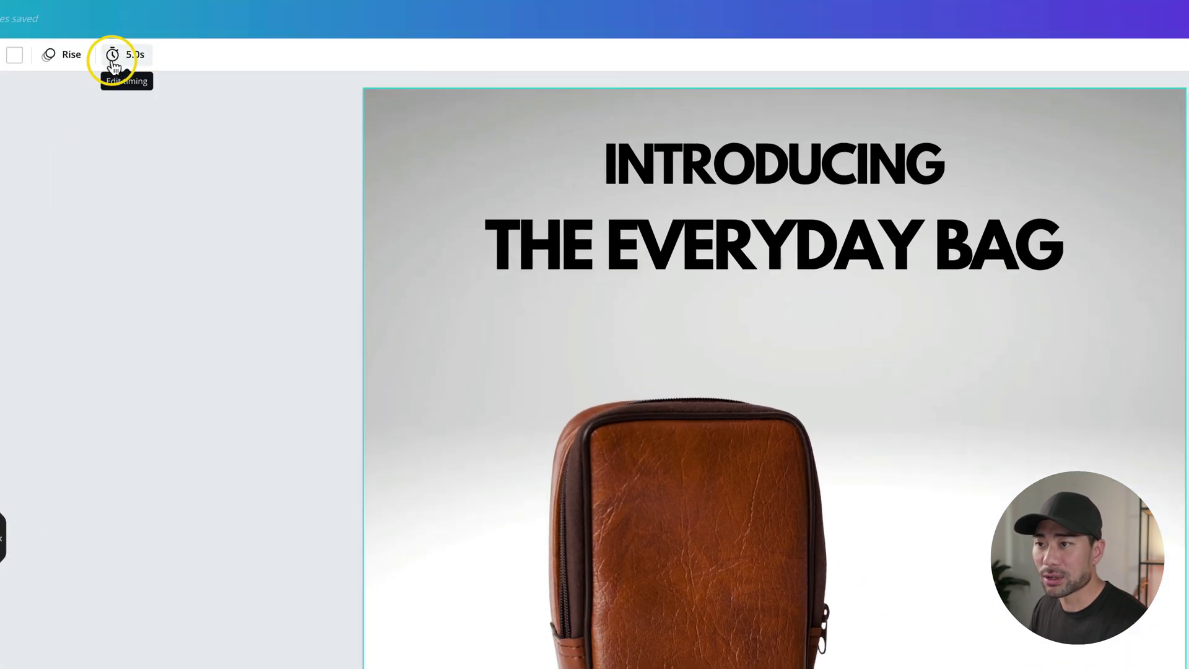
click(114, 57)
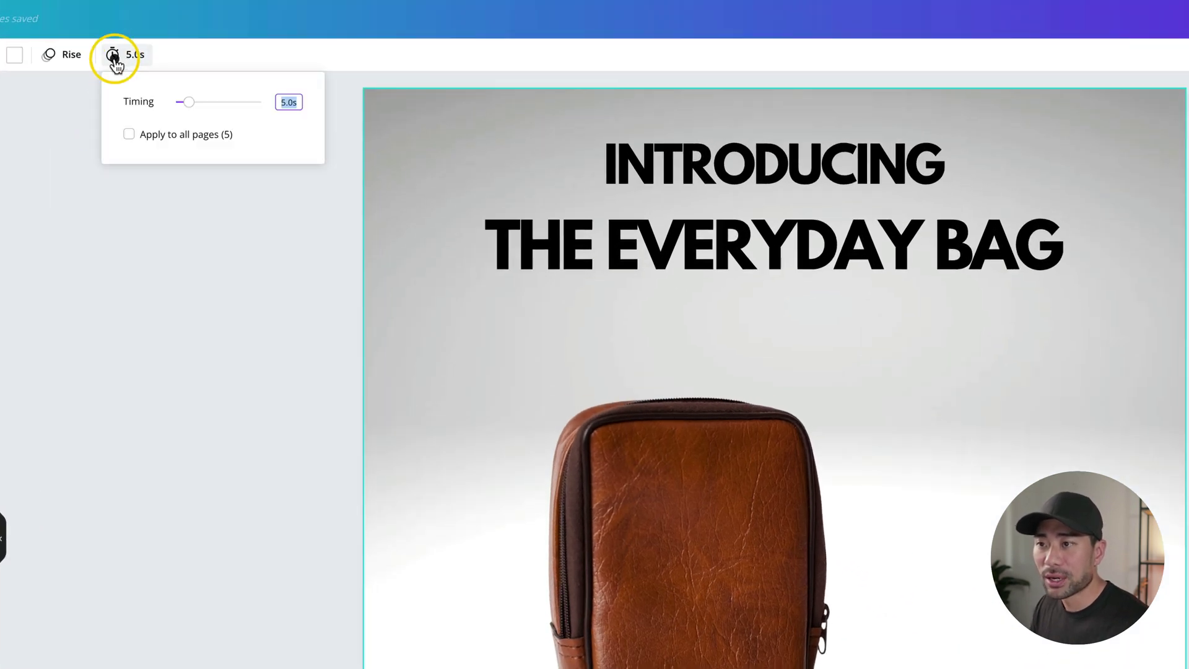
click(289, 104)
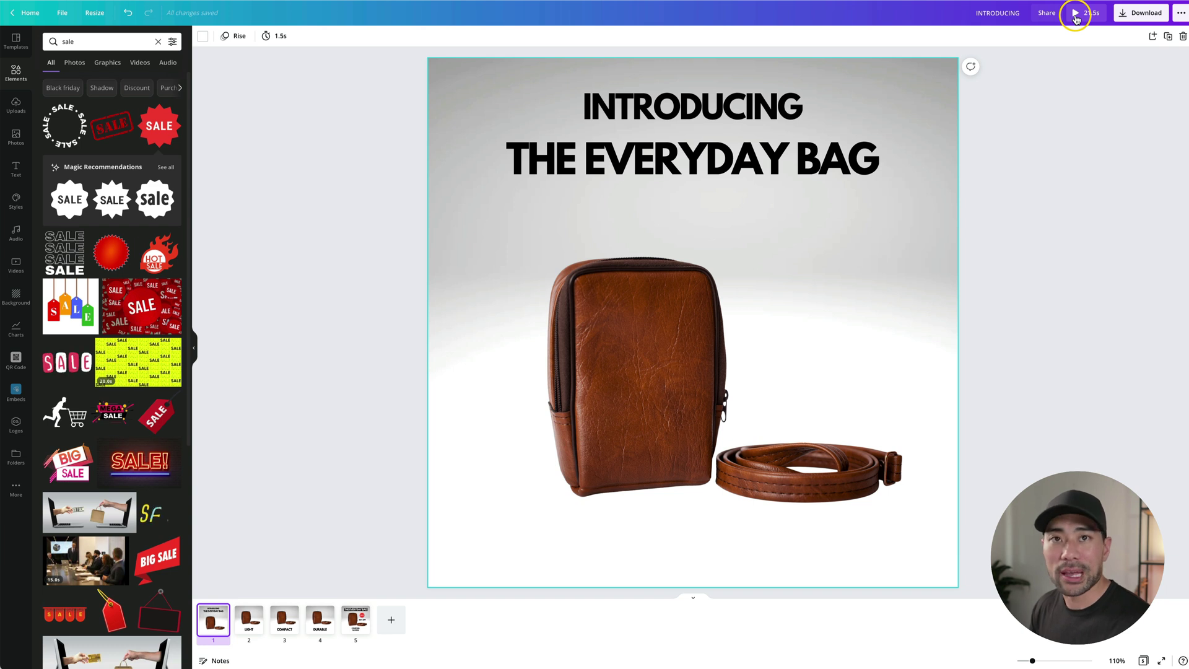
click(1075, 18)
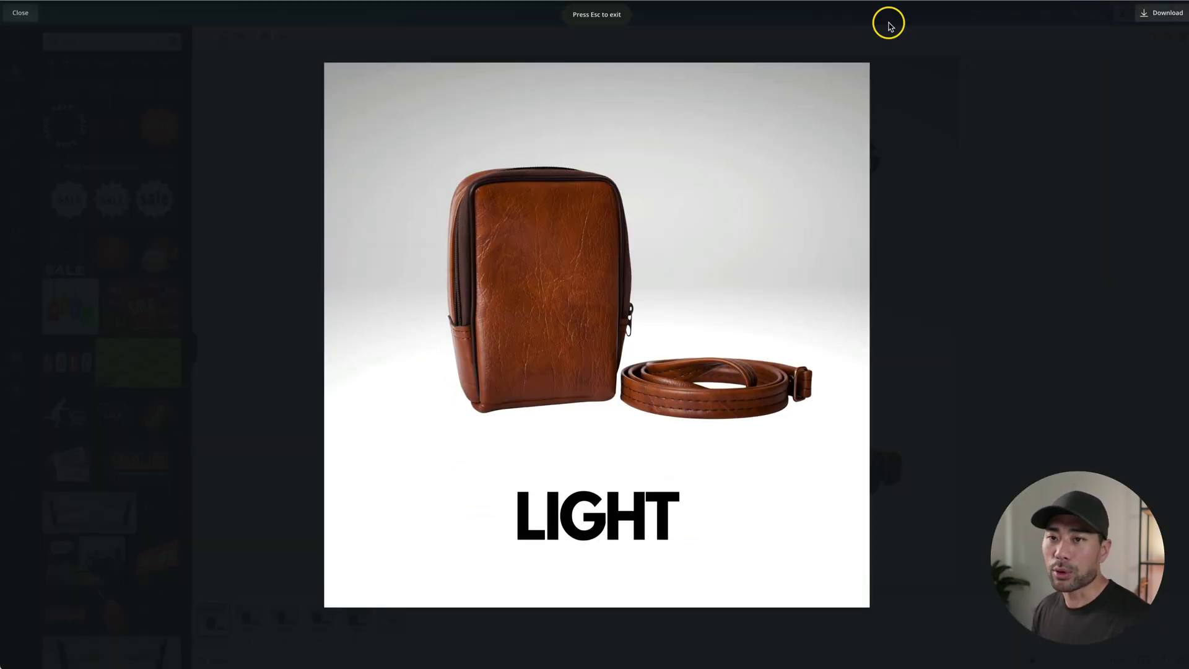
click(25, 14)
click(274, 35)
click(356, 65)
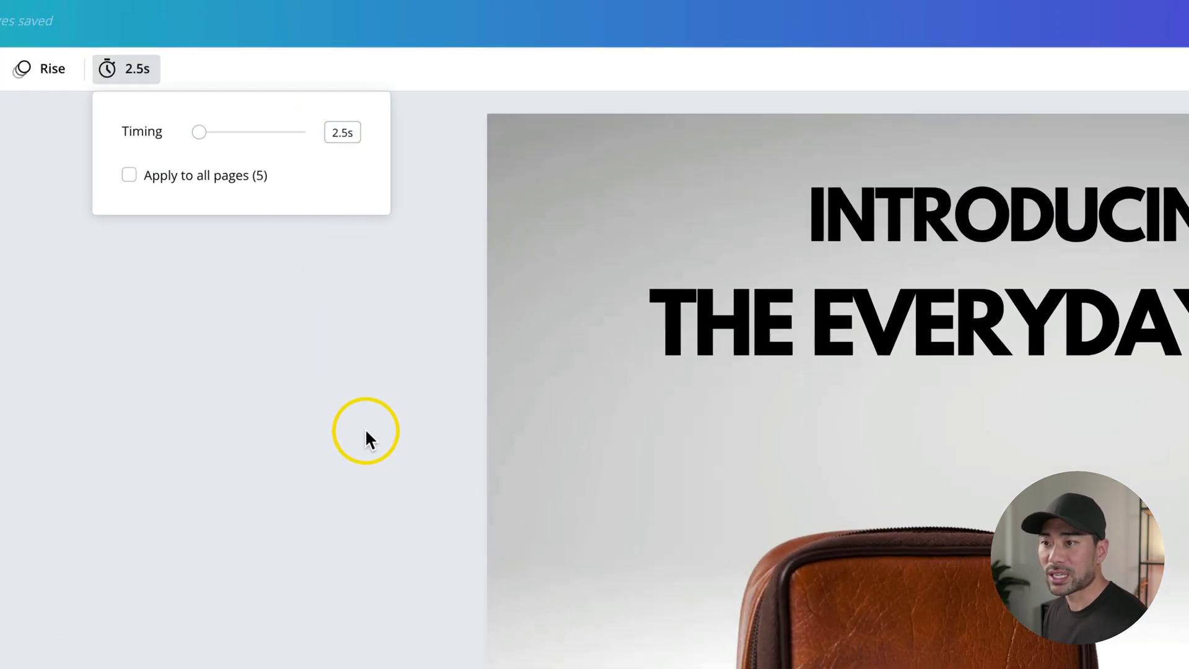
click(366, 432)
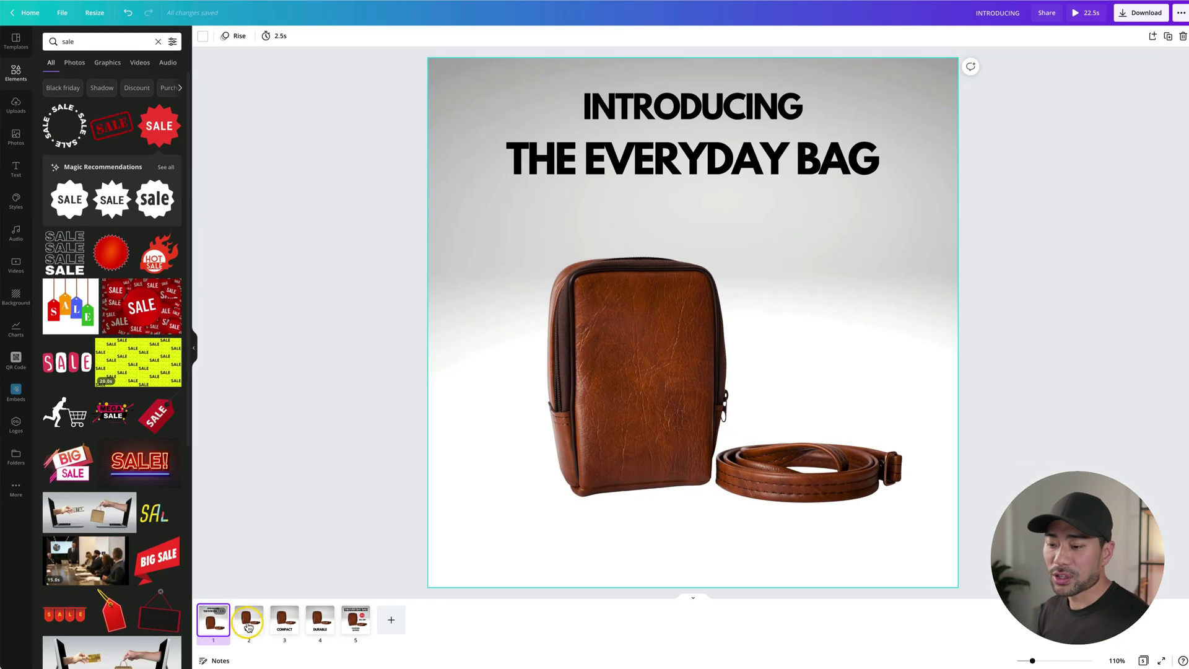
Set the LIGHT and COMPACT pages to 1.5s each.
click(257, 630)
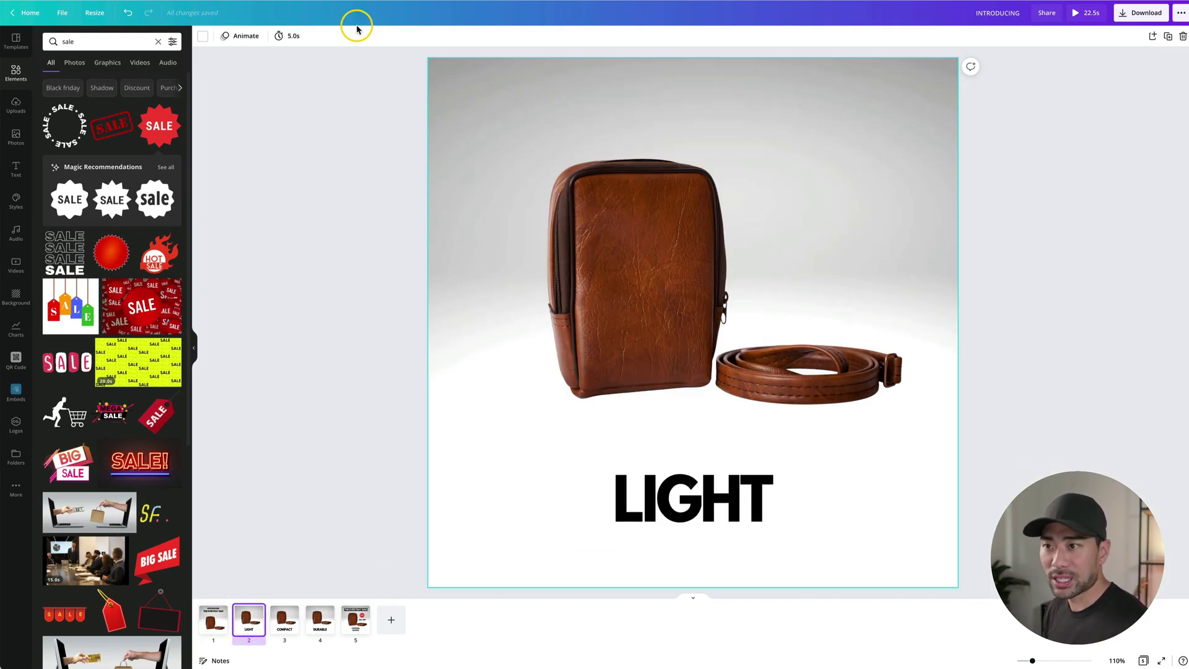
click(288, 37)
click(390, 65)
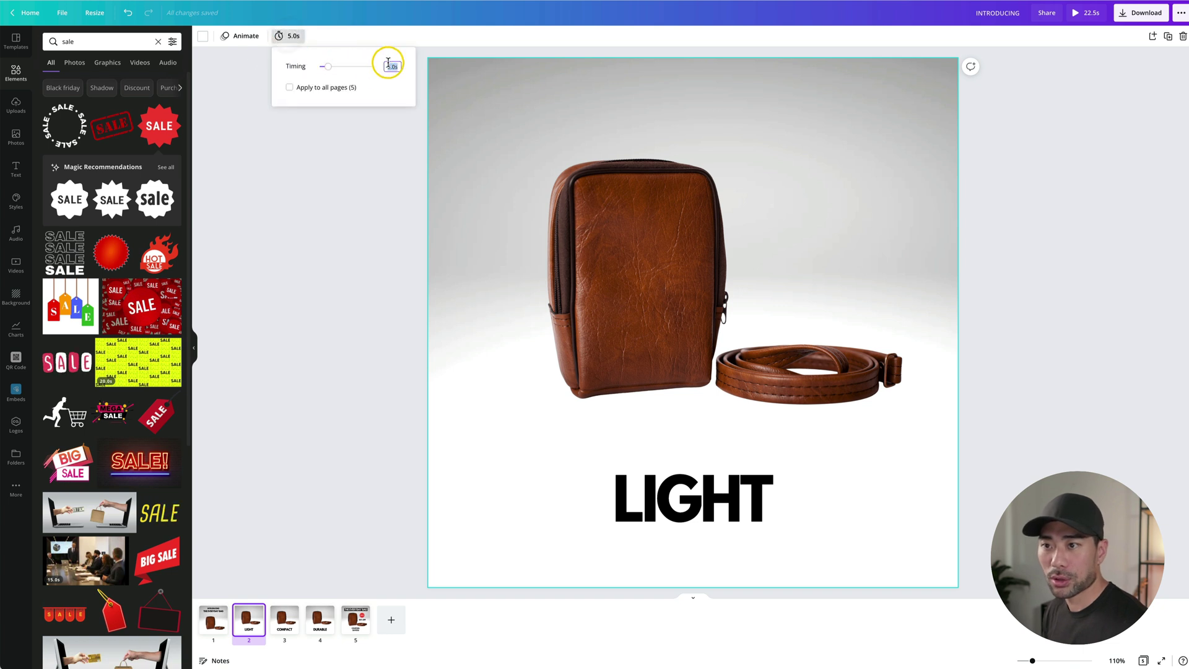
click(284, 630)
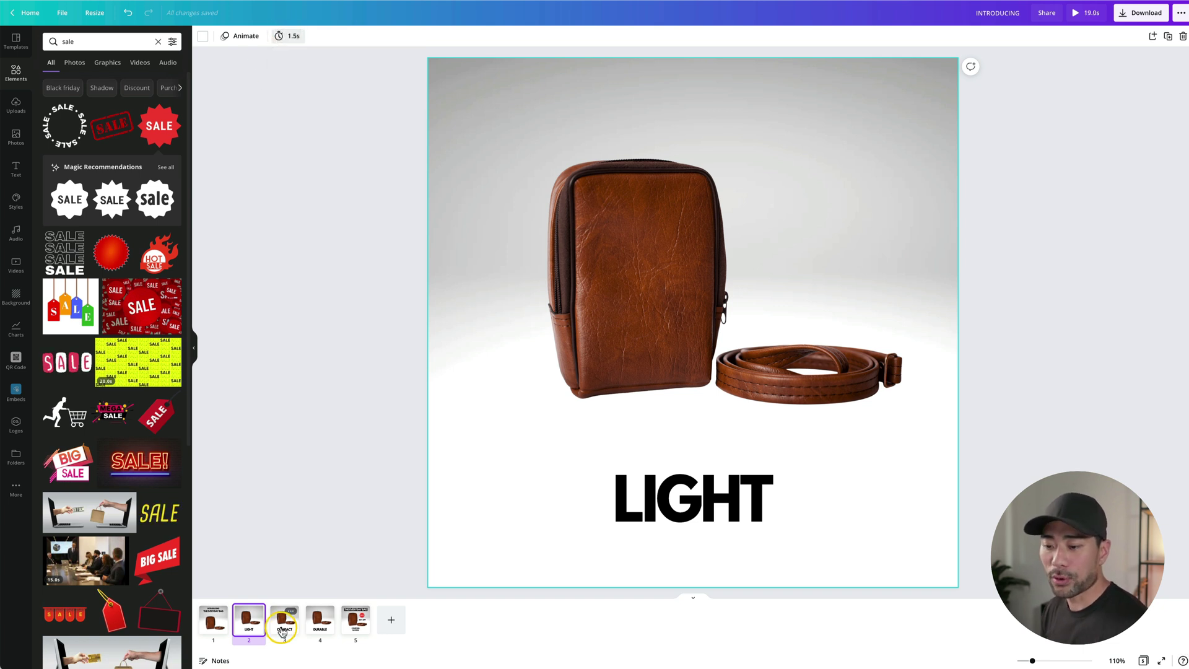
click(284, 38)
click(390, 66)
text(1.5s)
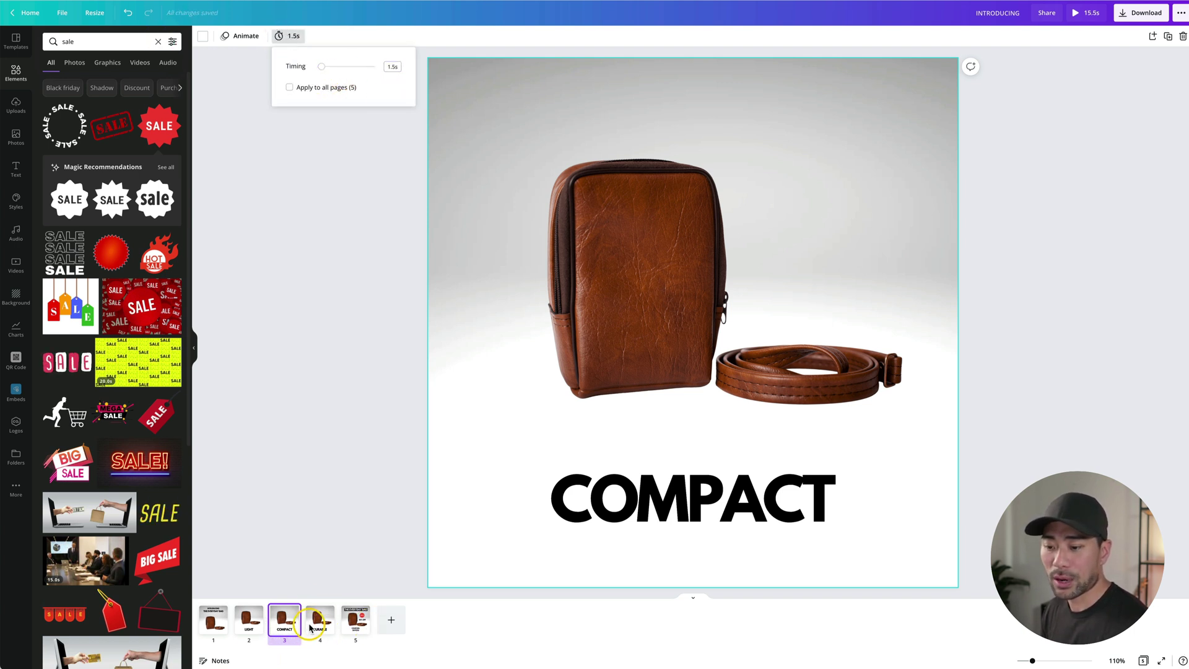
Set the DURABLE page to 1.5s and the sale page to 3.0s.
click(316, 629)
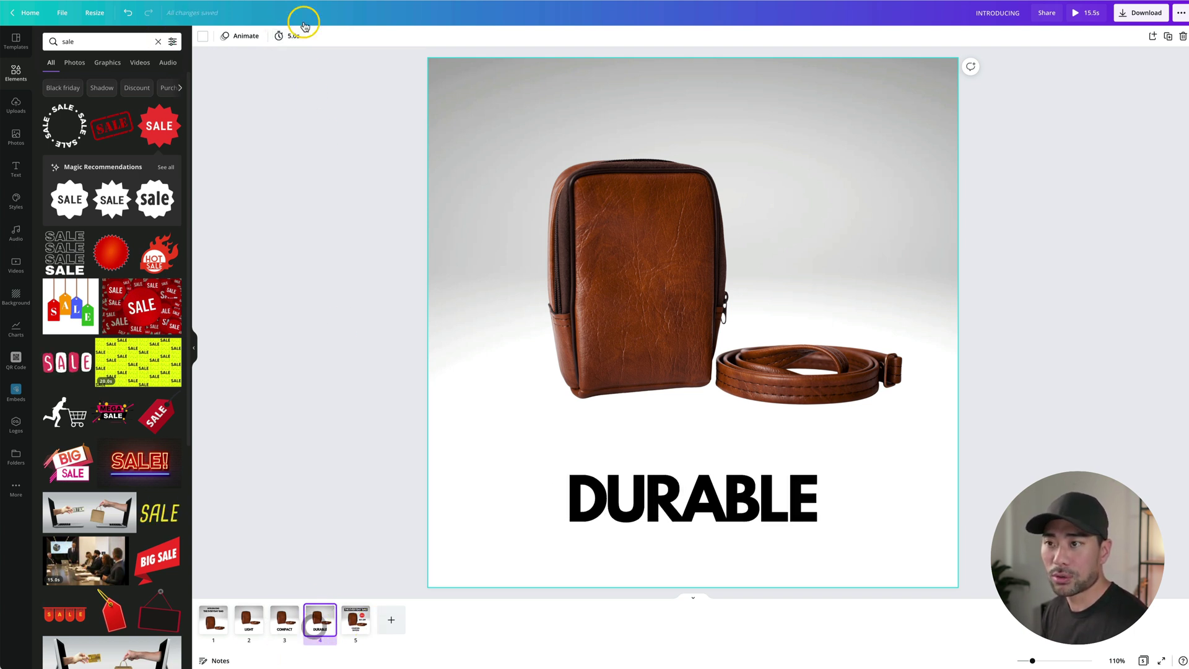
click(289, 36)
click(390, 67)
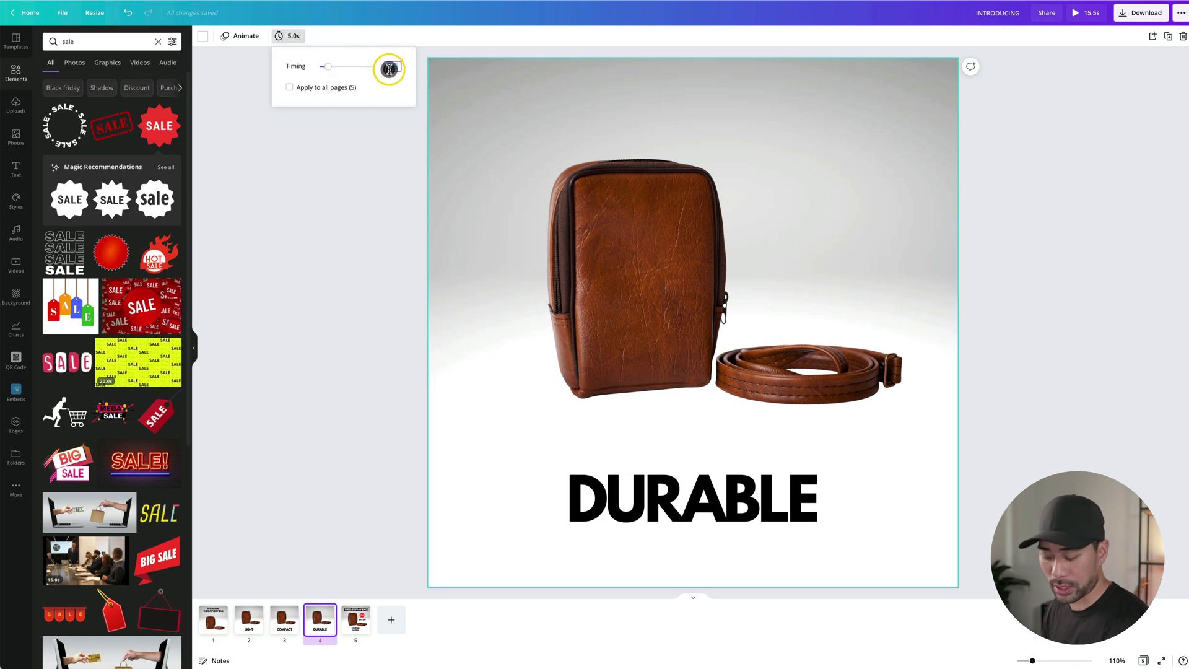
click(364, 613)
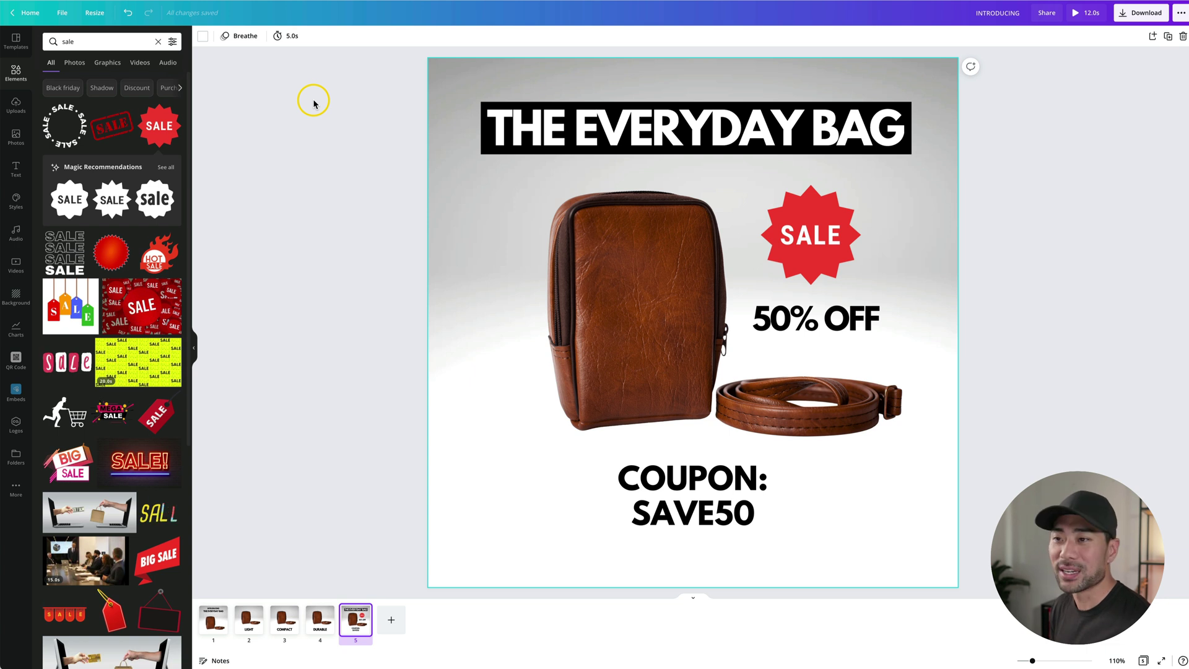
click(288, 37)
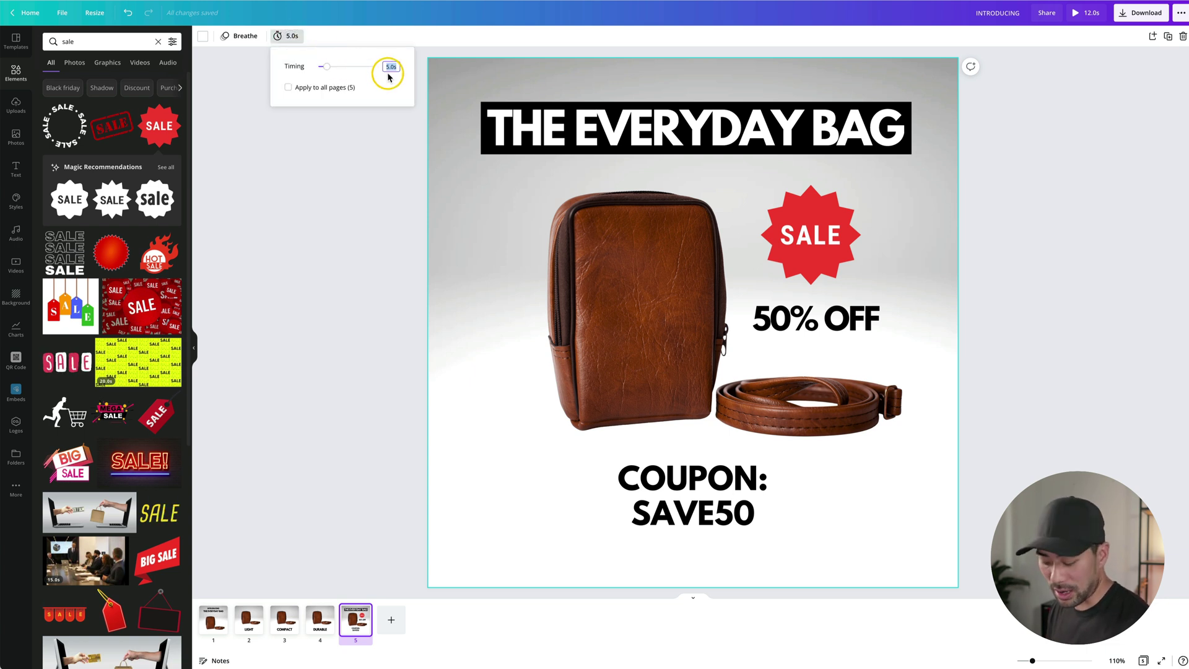
click(370, 283)
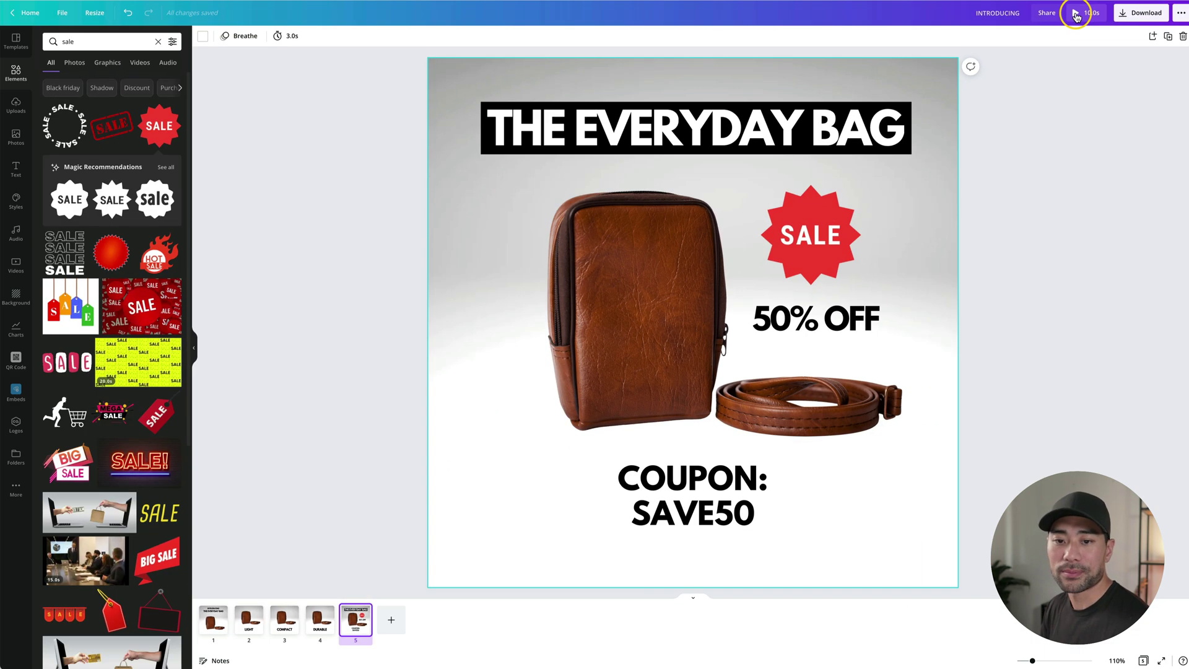
Preview the 10-second ad, then download it as an MP4 video.
click(968, 36)
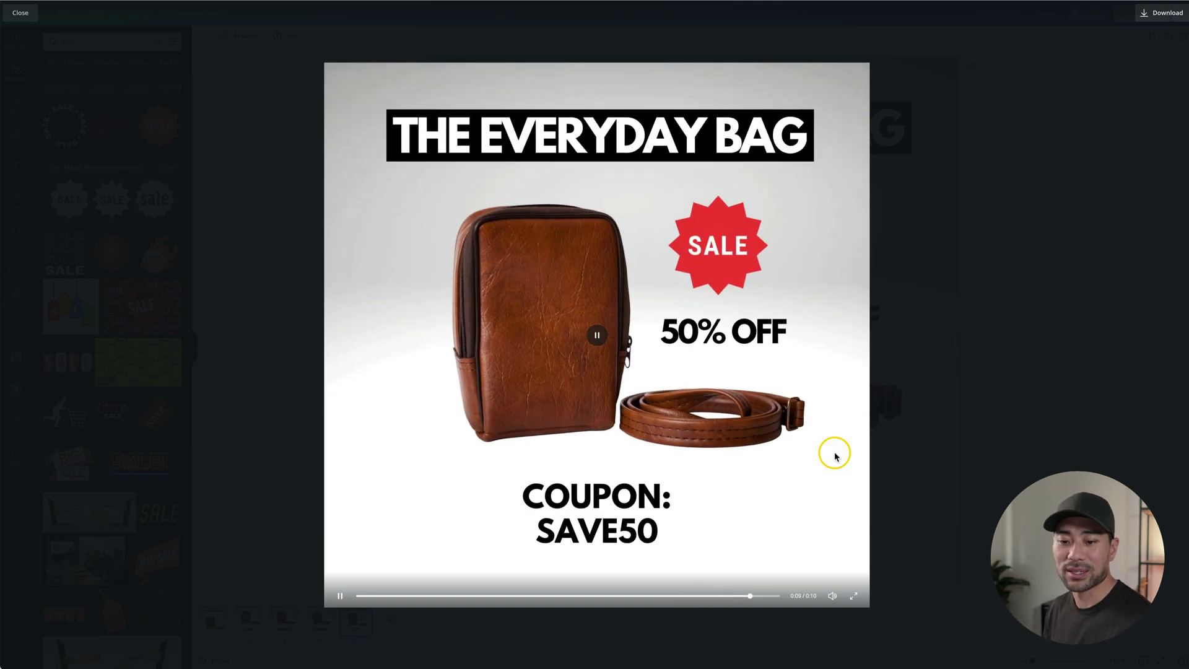
click(1100, 180)
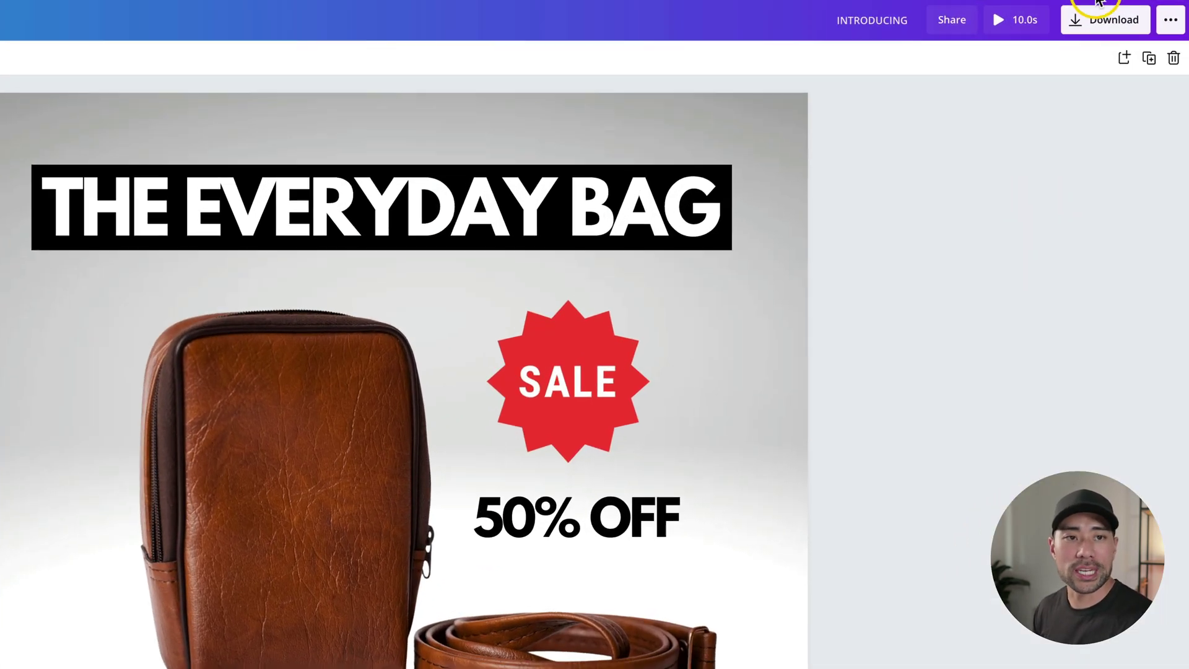
click(1142, 13)
click(995, 128)
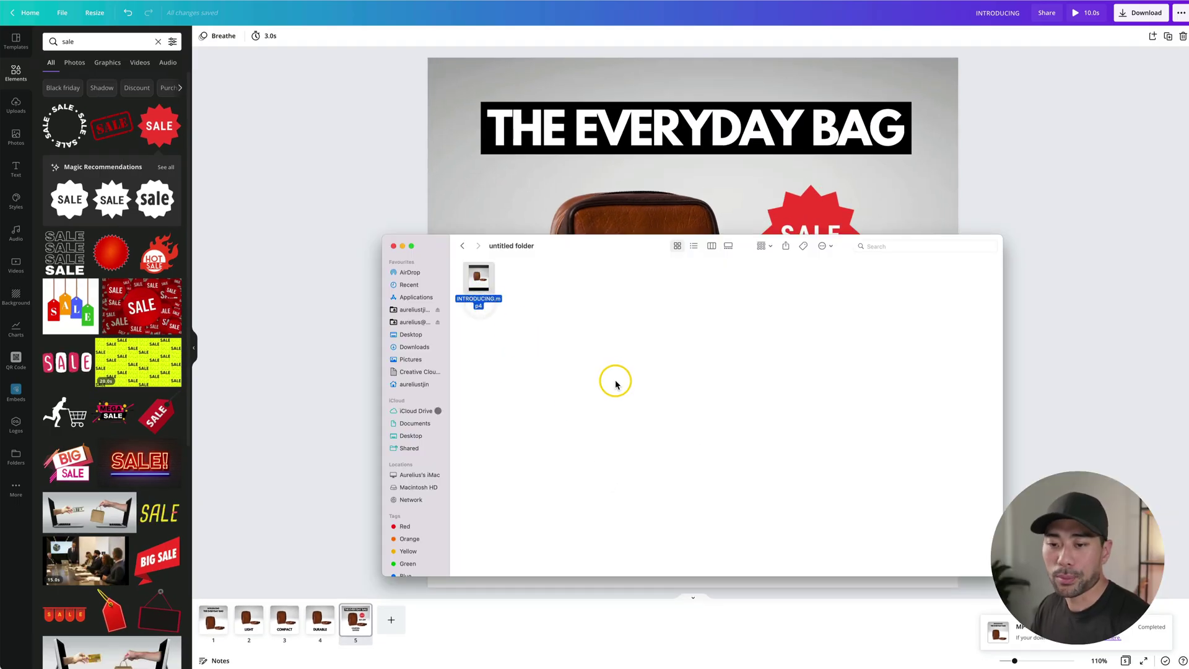
Preview INTRODUCING.mp4 in Quick Look.
key(space)
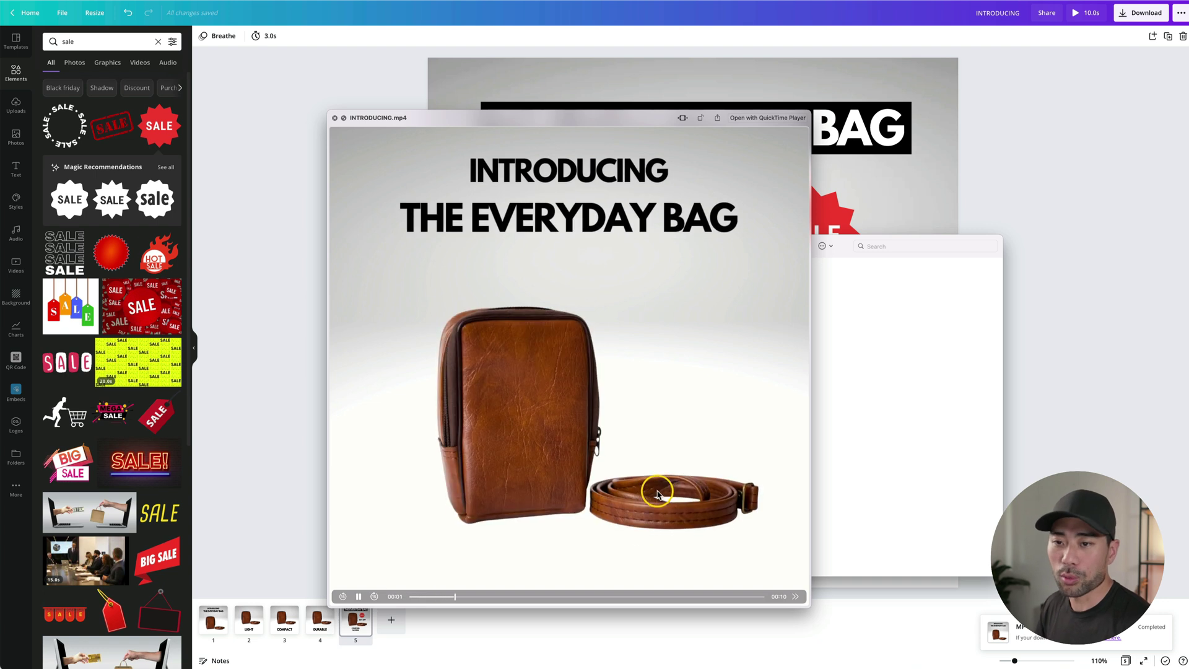